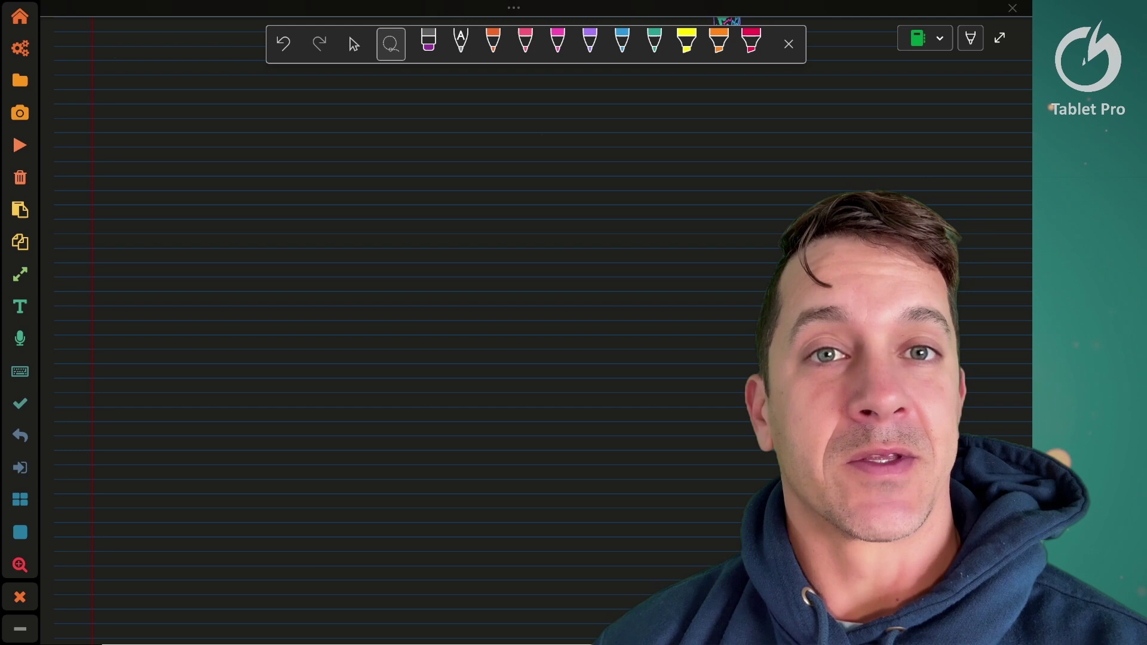
# - Switch to Discord and read the Version 6.1.2 (Pending) improvements in the change-log channel
pyautogui.hotkey('alt', 'Tab')
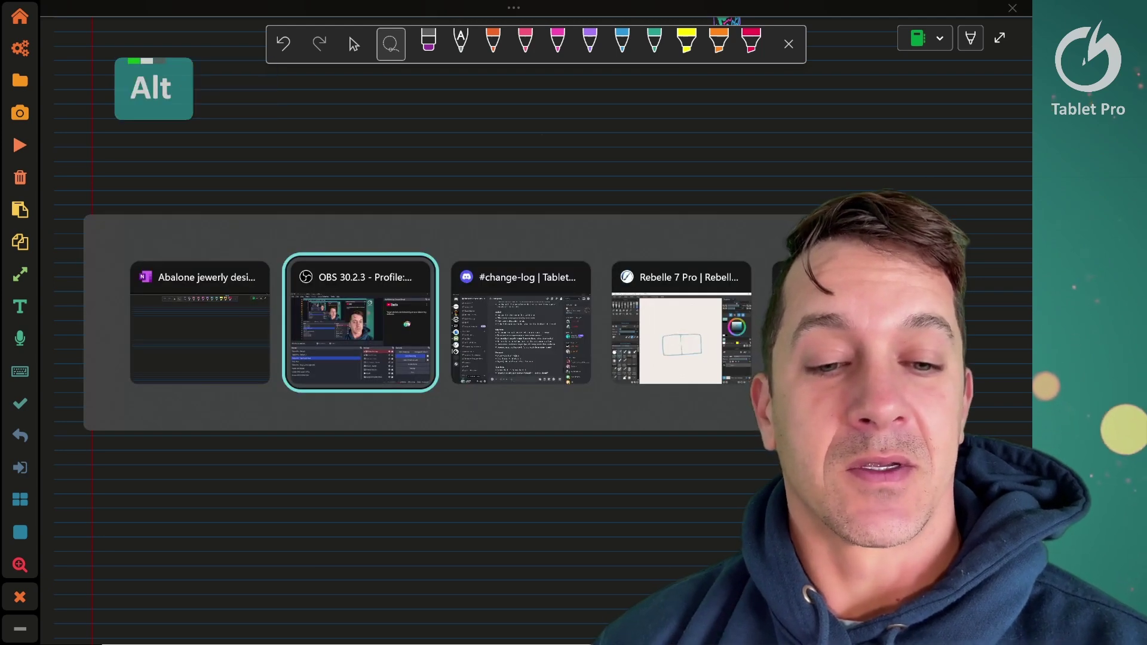
pyautogui.hotkey('alt', 'Tab')
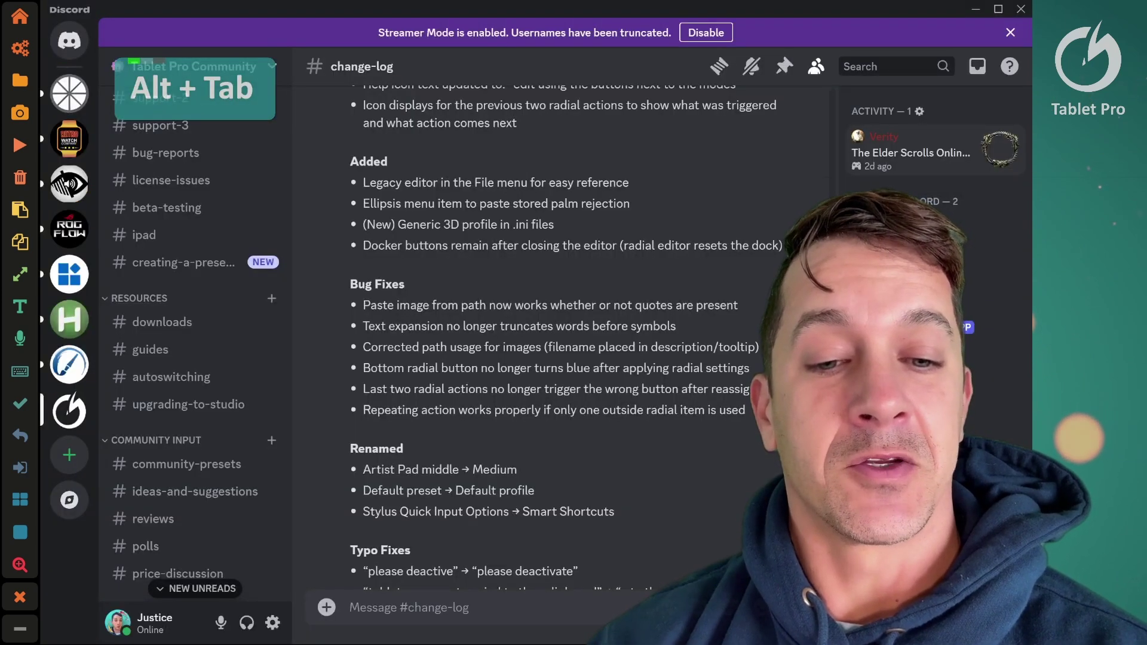
pyautogui.scroll(5, 561, 328)
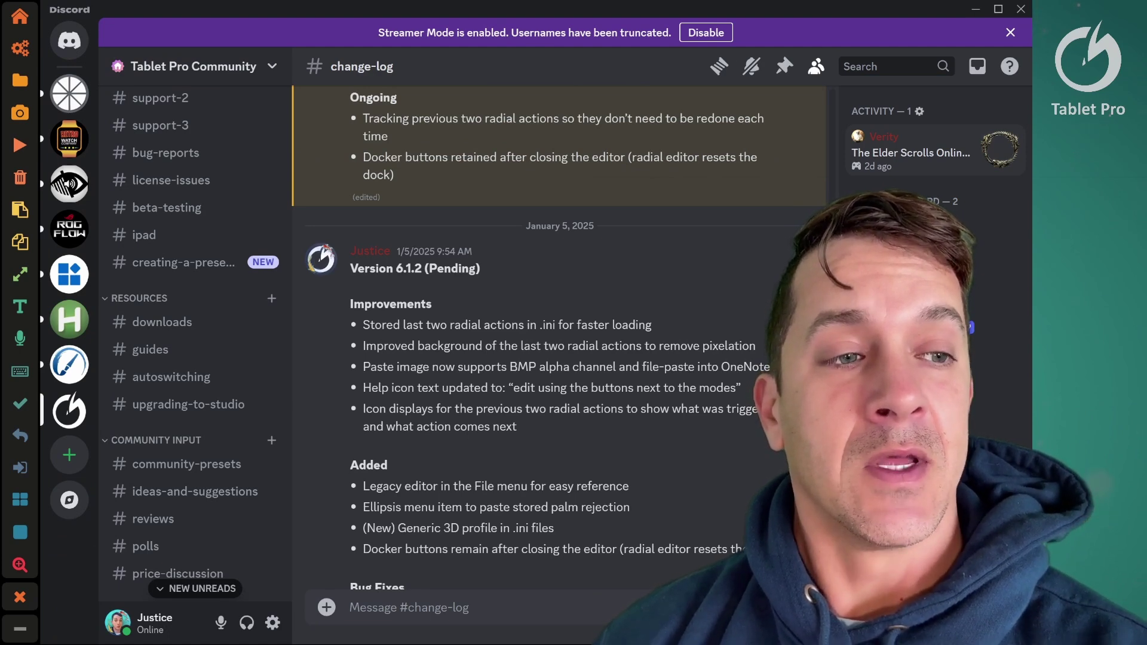
# - Switch to the lined OneNote page and alternate several times between the stroke eraser and the blue pen
pyautogui.hotkey('alt', 'Tab')
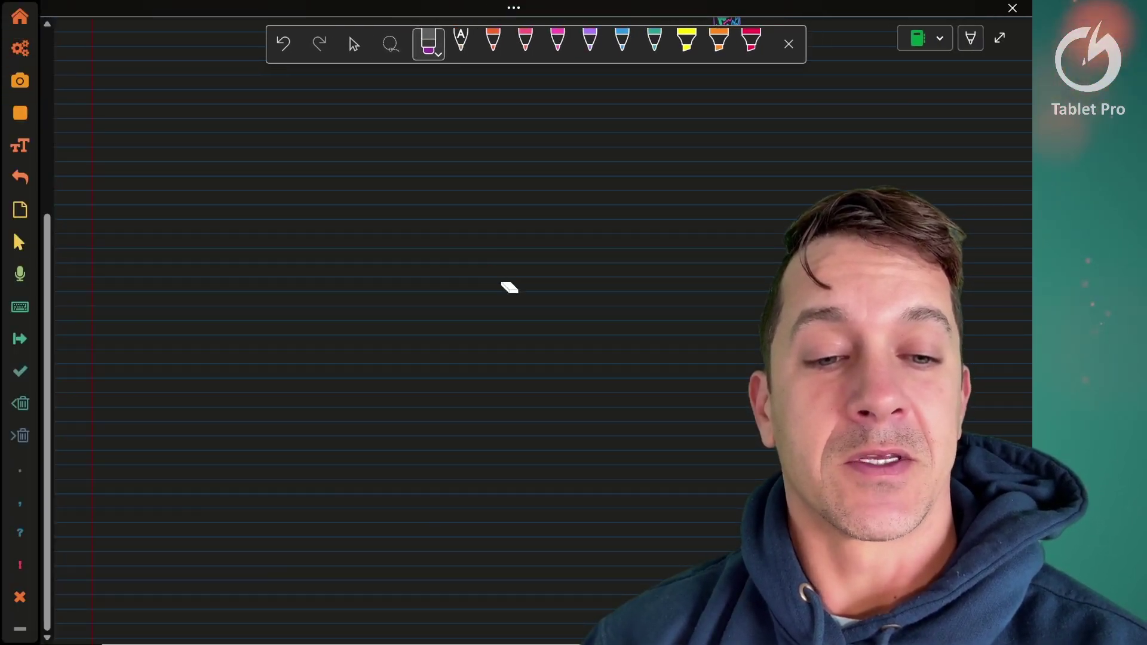
pyautogui.click(429, 43)
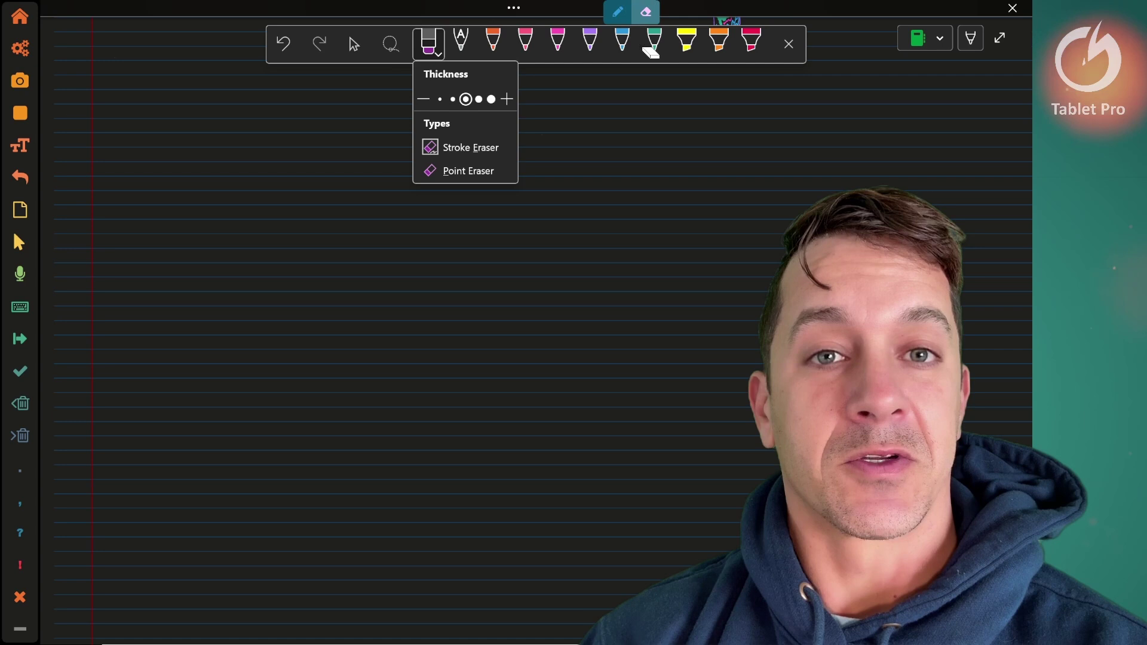
pyautogui.click(622, 42)
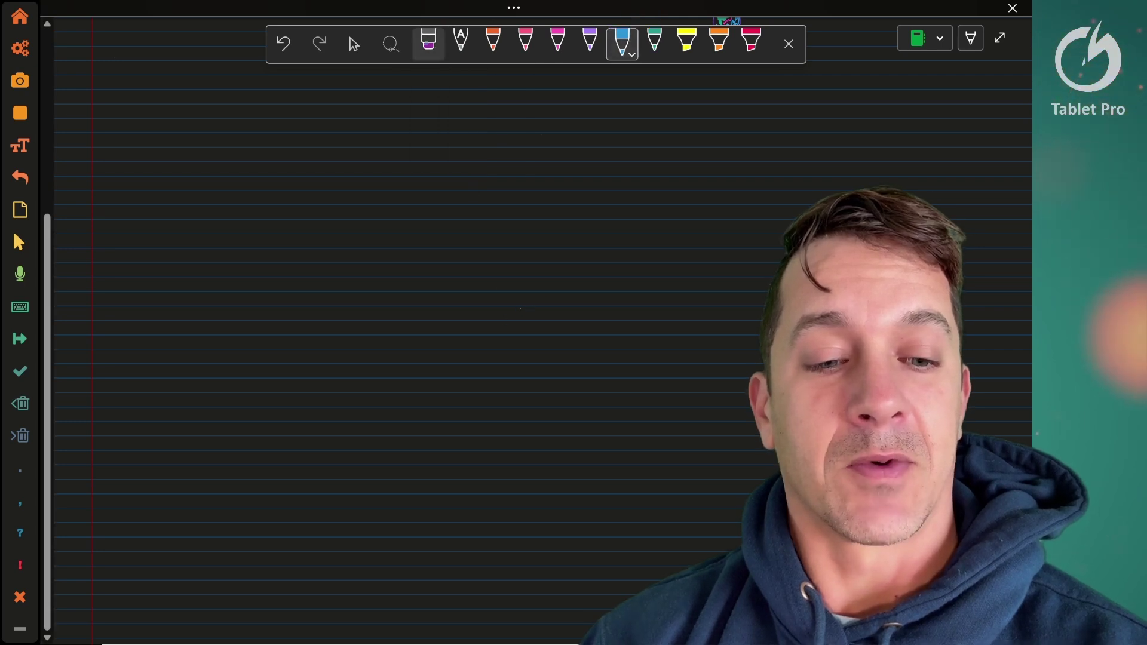
pyautogui.click(428, 43)
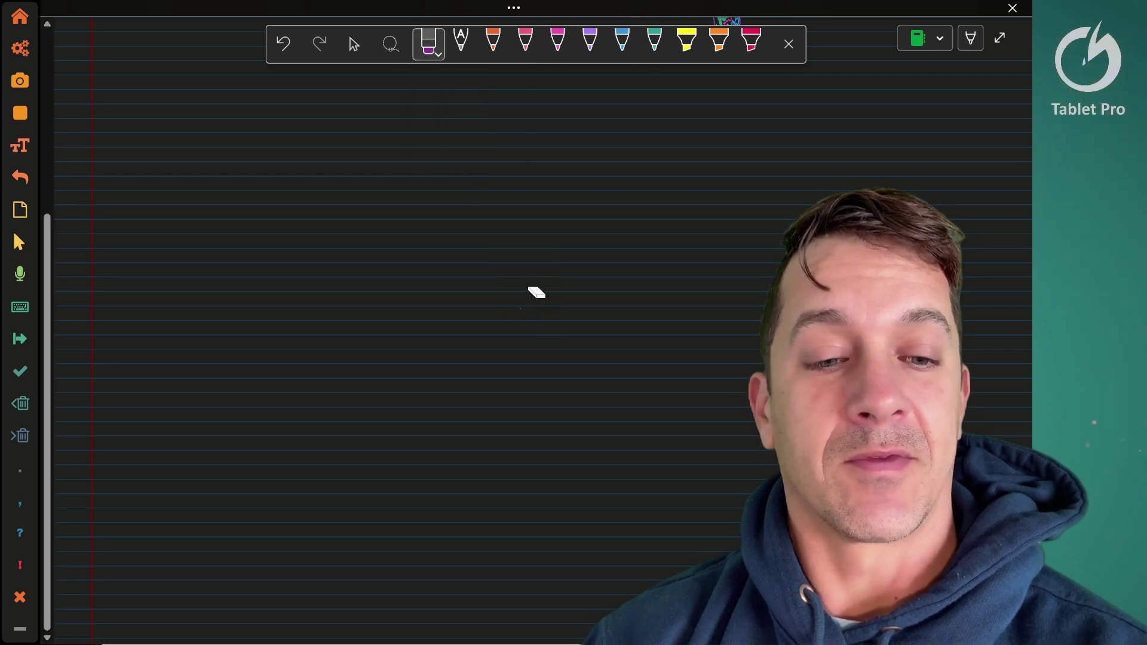
pyautogui.rightClick(542, 255)
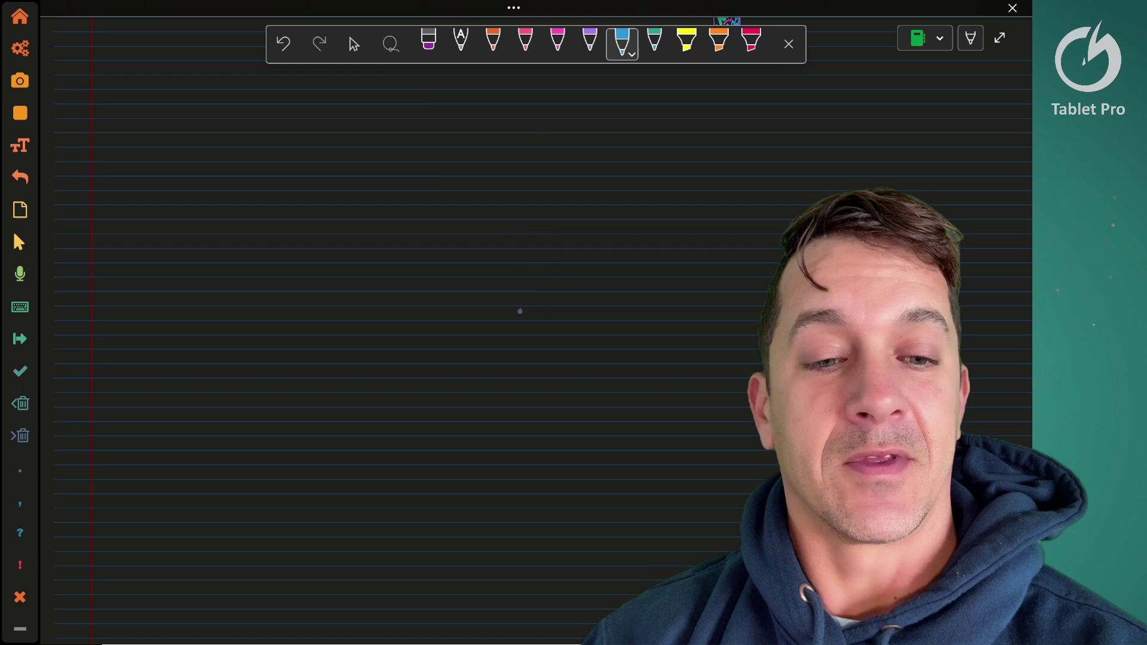
pyautogui.rightClick(540, 289)
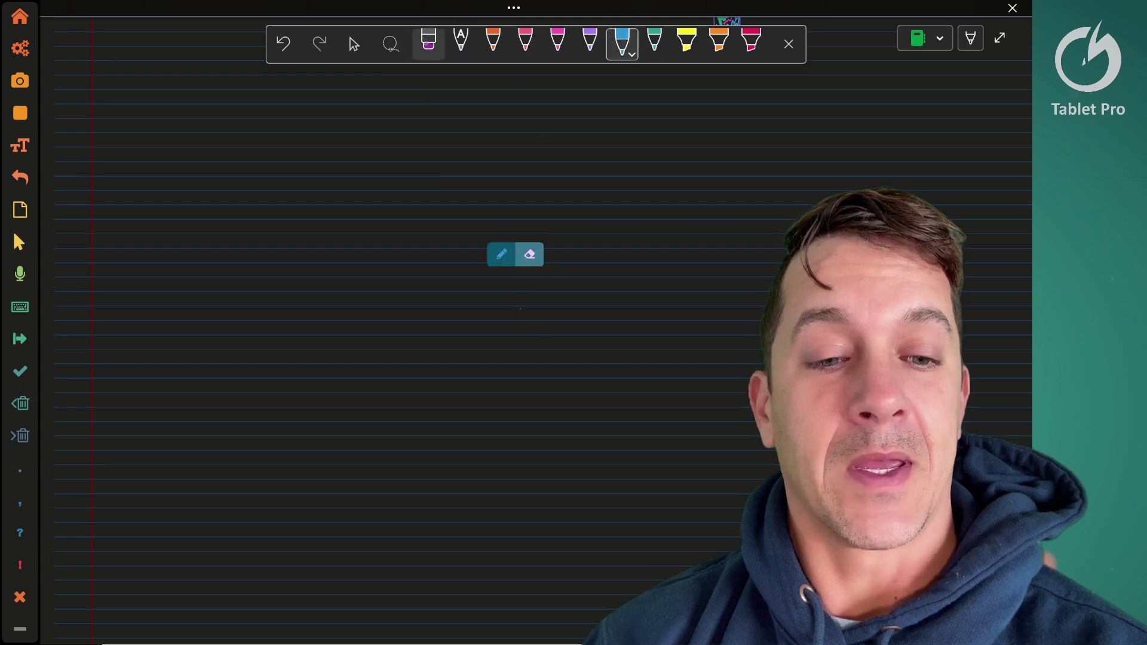
pyautogui.rightClick(521, 308)
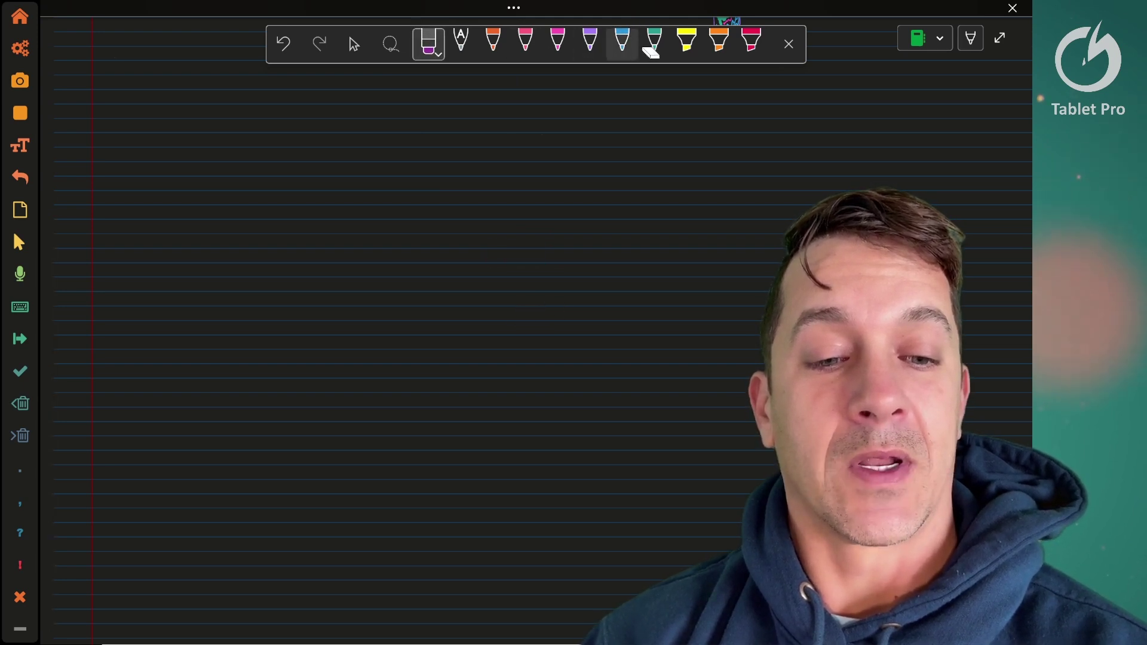
pyautogui.rightClick(526, 280)
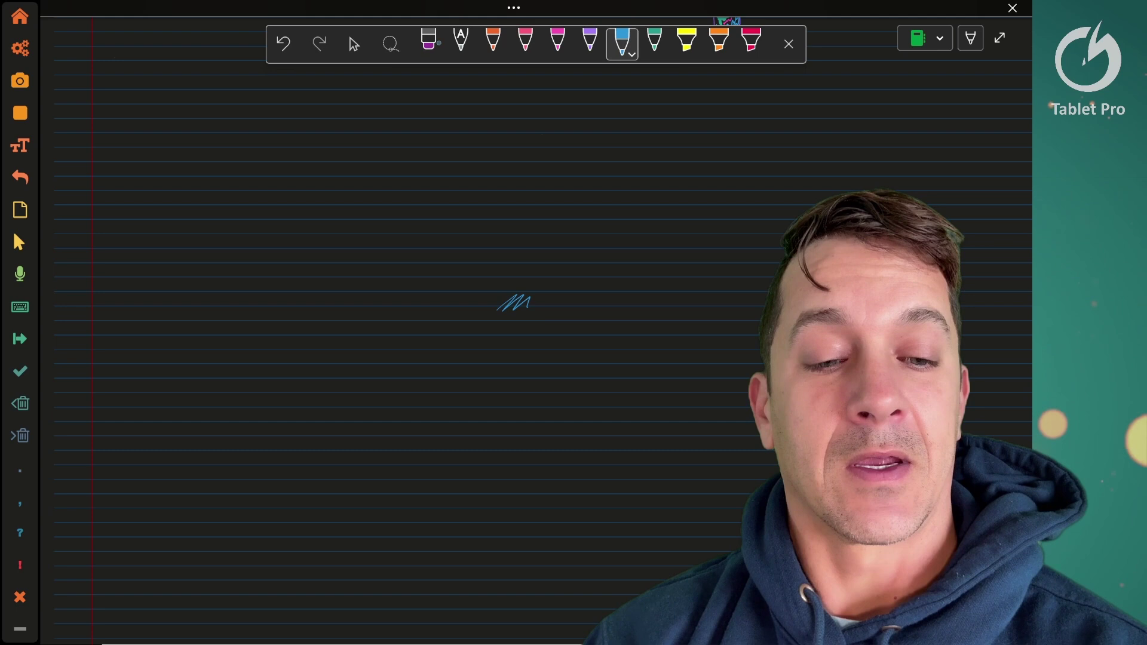
# - Draw a blue zigzag scribble enclosed by a double circle mid-page, and remove it all with the stroke eraser
pyautogui.click(438, 43)
pyautogui.click(627, 44)
pyautogui.moveTo(485, 305); pyautogui.dragTo(497, 305)
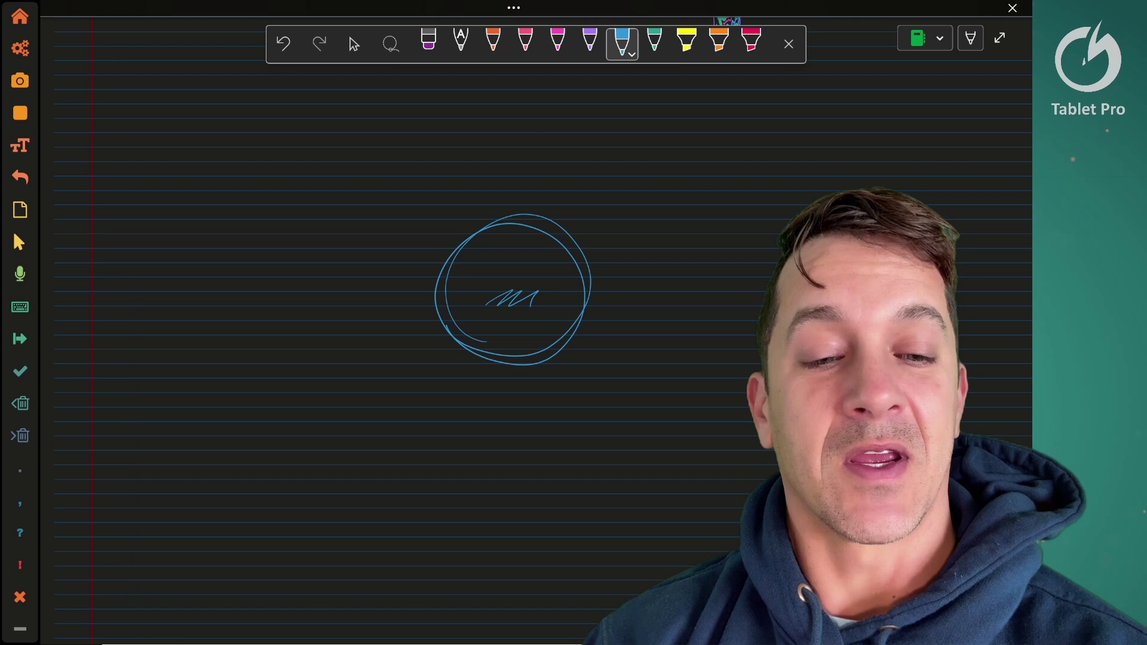
pyautogui.rightClick(547, 293)
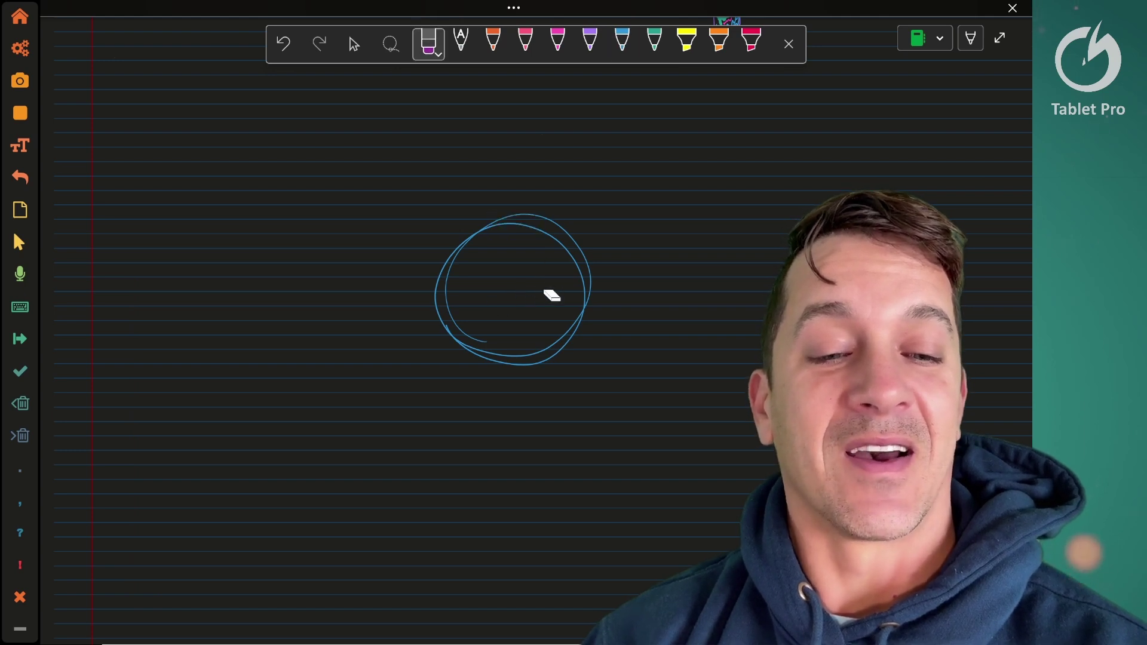
pyautogui.moveTo(551, 295); pyautogui.dragTo(518, 315)
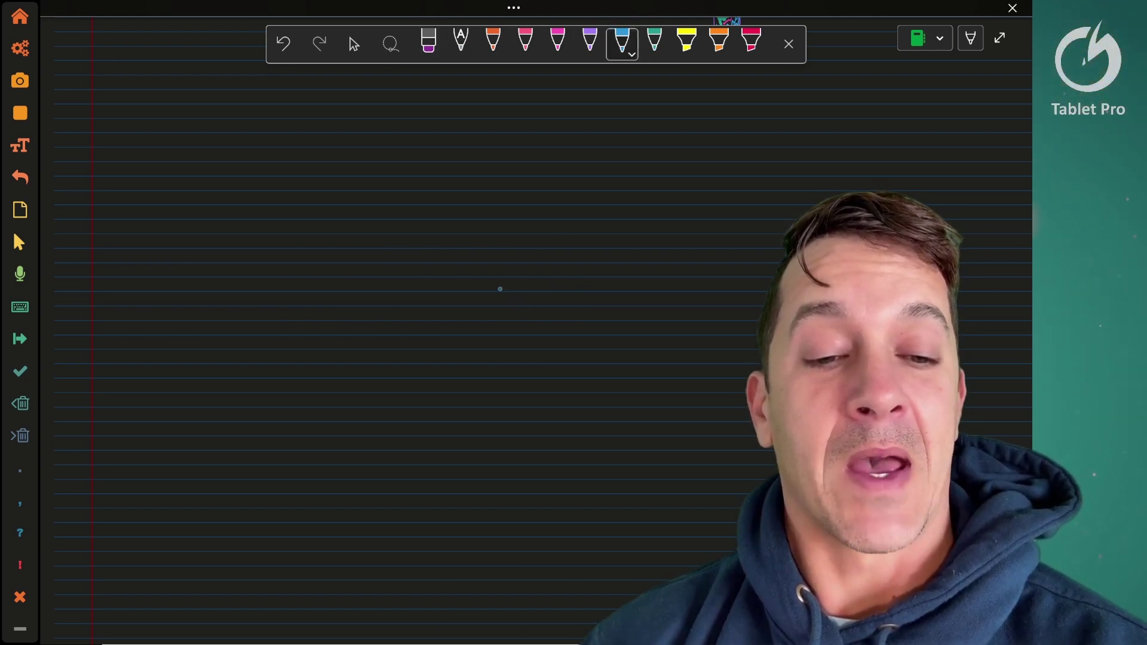
# - Choose Select and the yellow highlighter from the radial menu as the last two actions, and toggle between them
pyautogui.rightClick(500, 289)
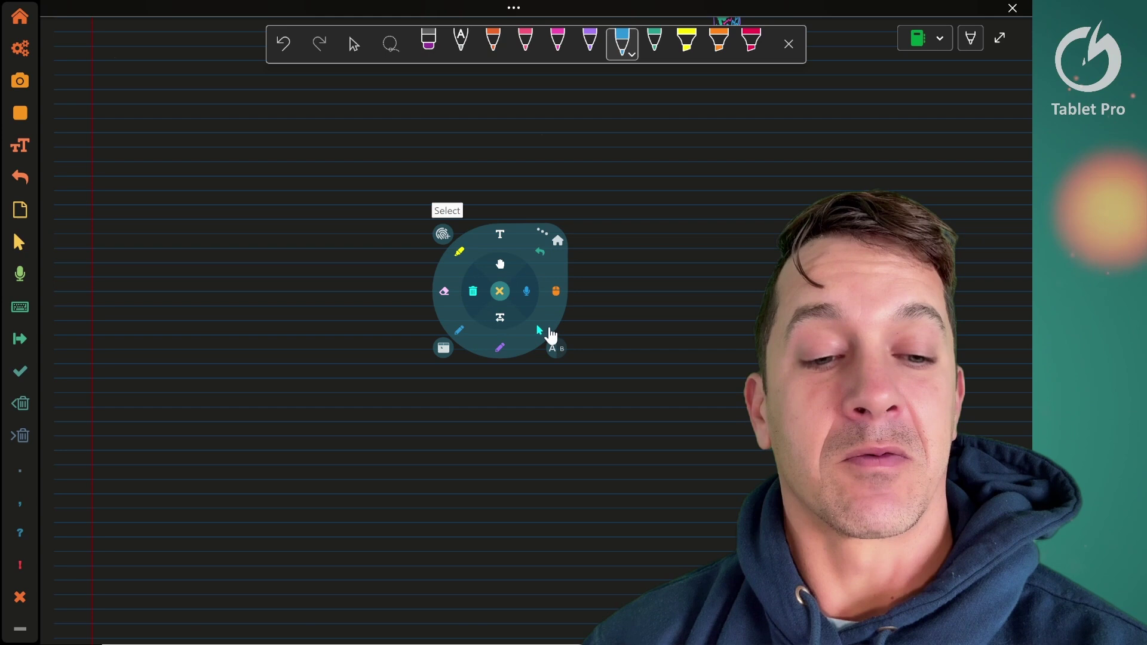
pyautogui.click(548, 332)
pyautogui.rightClick(537, 322)
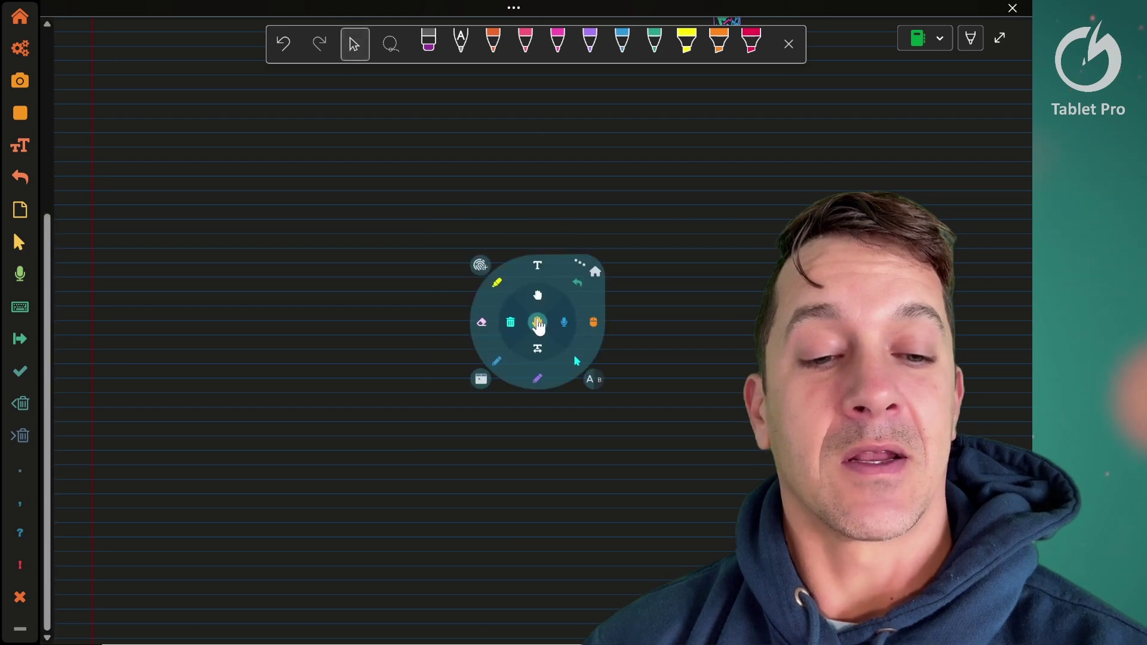
pyautogui.click(500, 288)
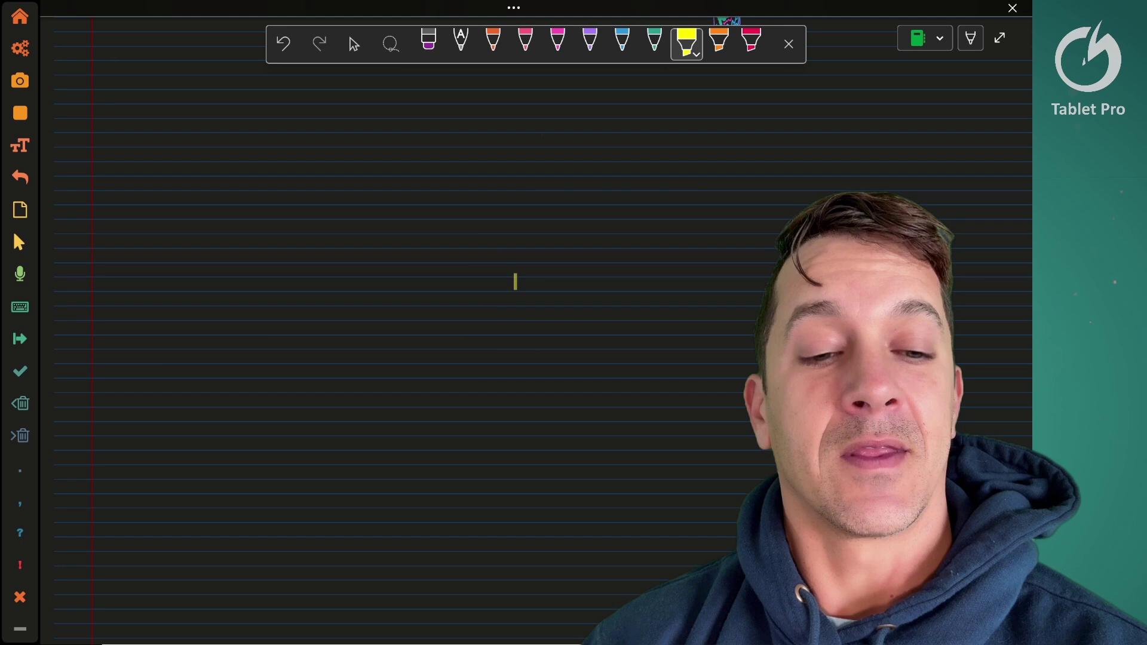
pyautogui.click(350, 45)
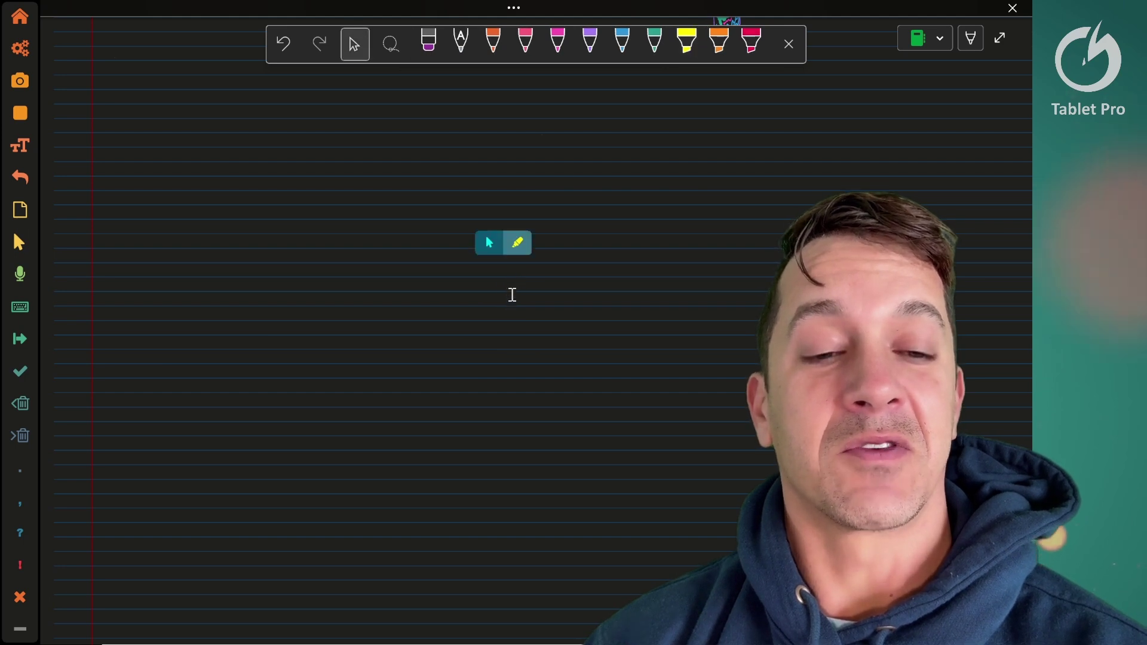
pyautogui.click(517, 243)
# - Scribble a small yellow highlighter patch in the middle of the page, and delete that ink
pyautogui.moveTo(472, 298); pyautogui.dragTo(537, 263)
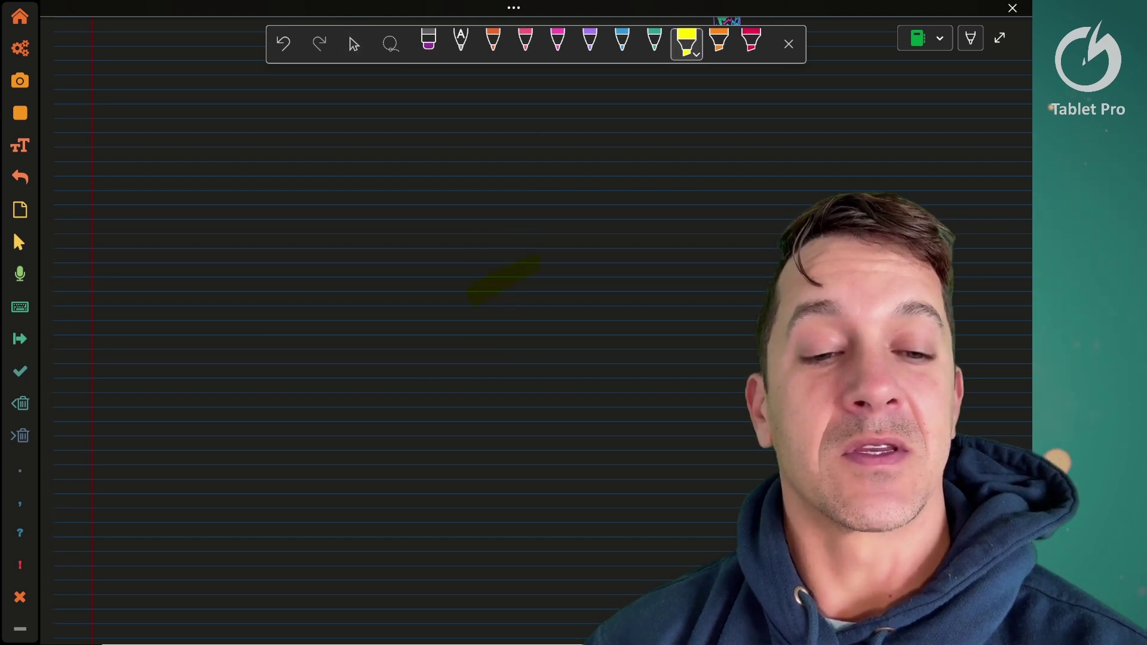
pyautogui.click(354, 44)
pyautogui.moveTo(477, 301); pyautogui.dragTo(584, 266)
pyautogui.click(494, 302)
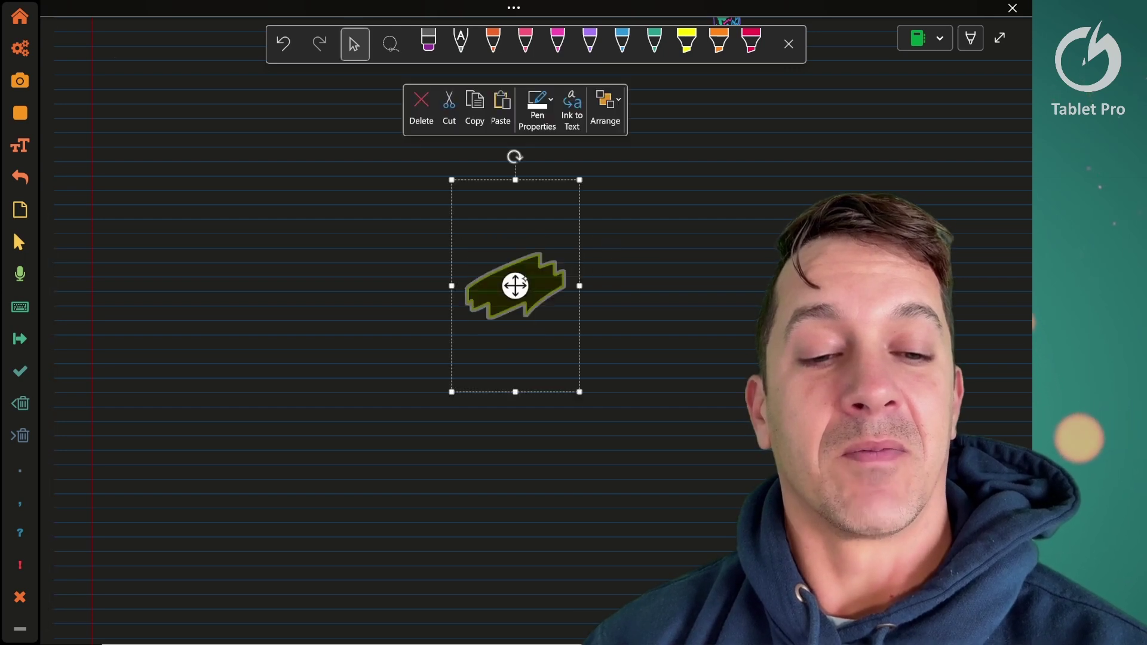
pyautogui.click(421, 107)
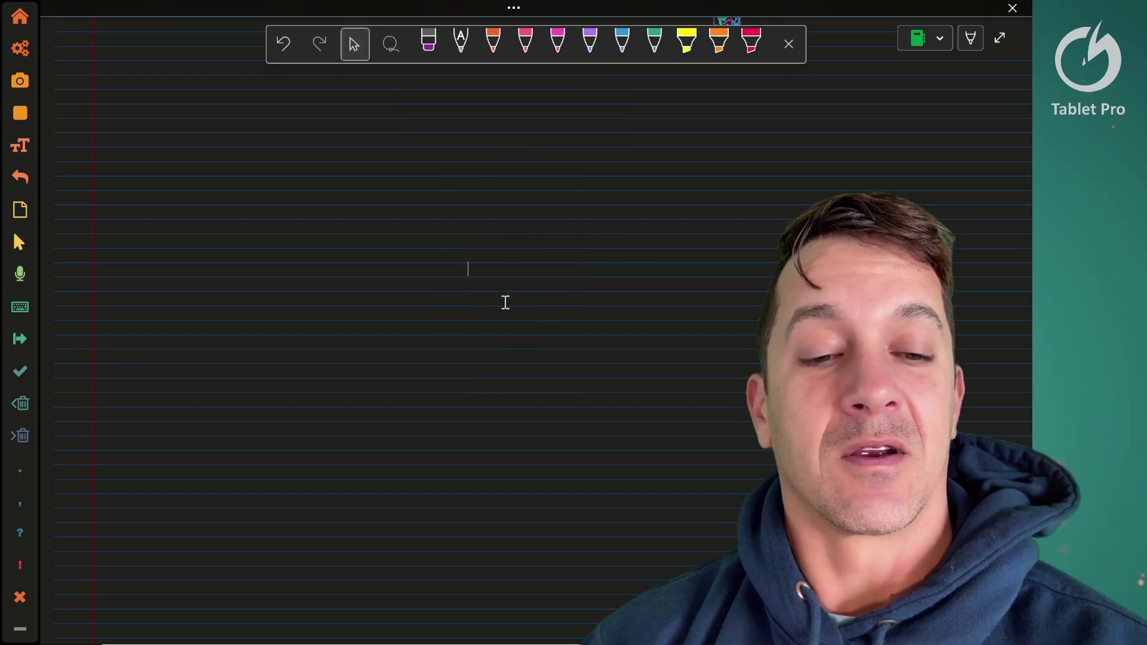
# - Switch to Rebelle and back to OneNote, insert the text 3 on the page, and delete its text box
pyautogui.hotkey('alt', 'Tab')
pyautogui.hotkey('alt', 'Tab')
pyautogui.hotkey('alt', 'Tab')
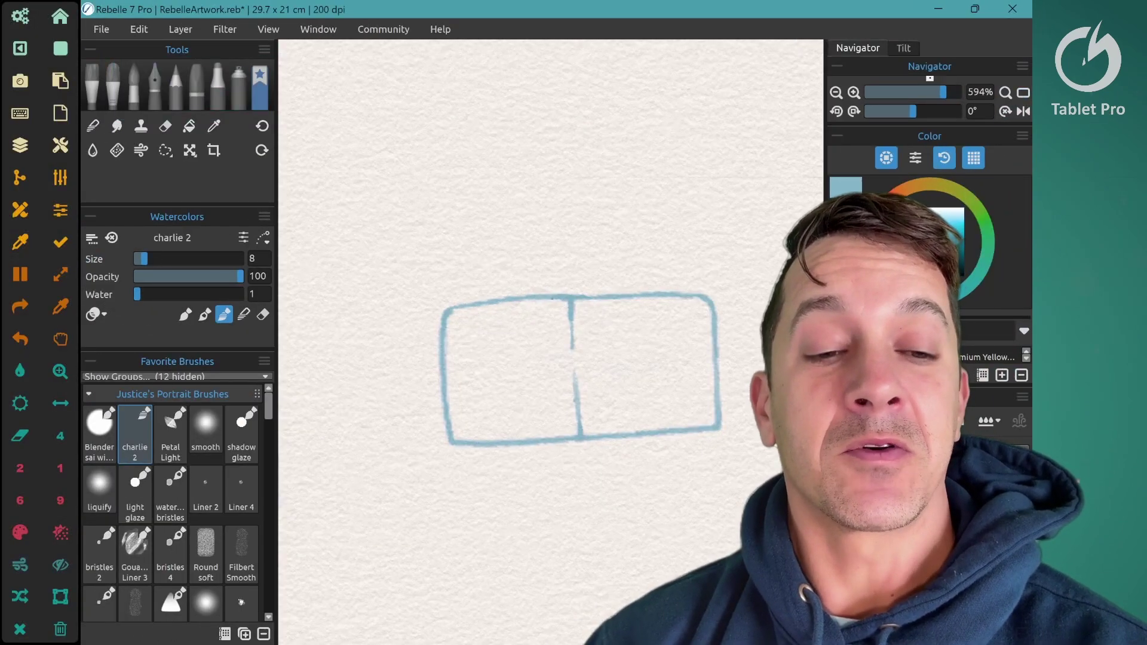
pyautogui.hotkey('alt', 'Tab')
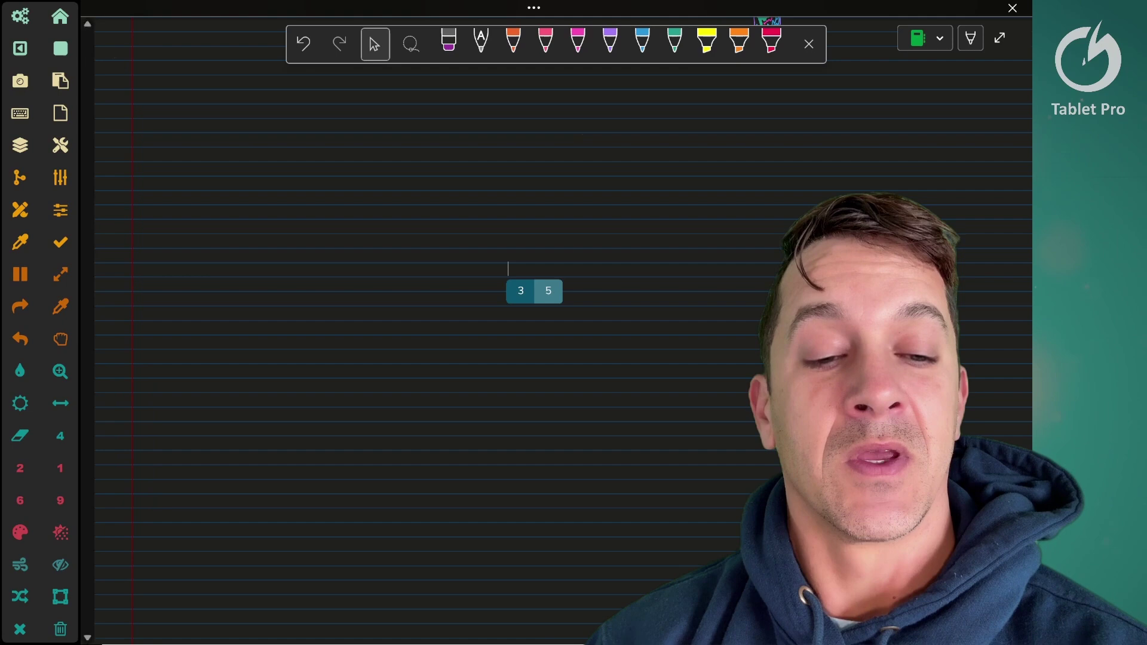
pyautogui.write('3')
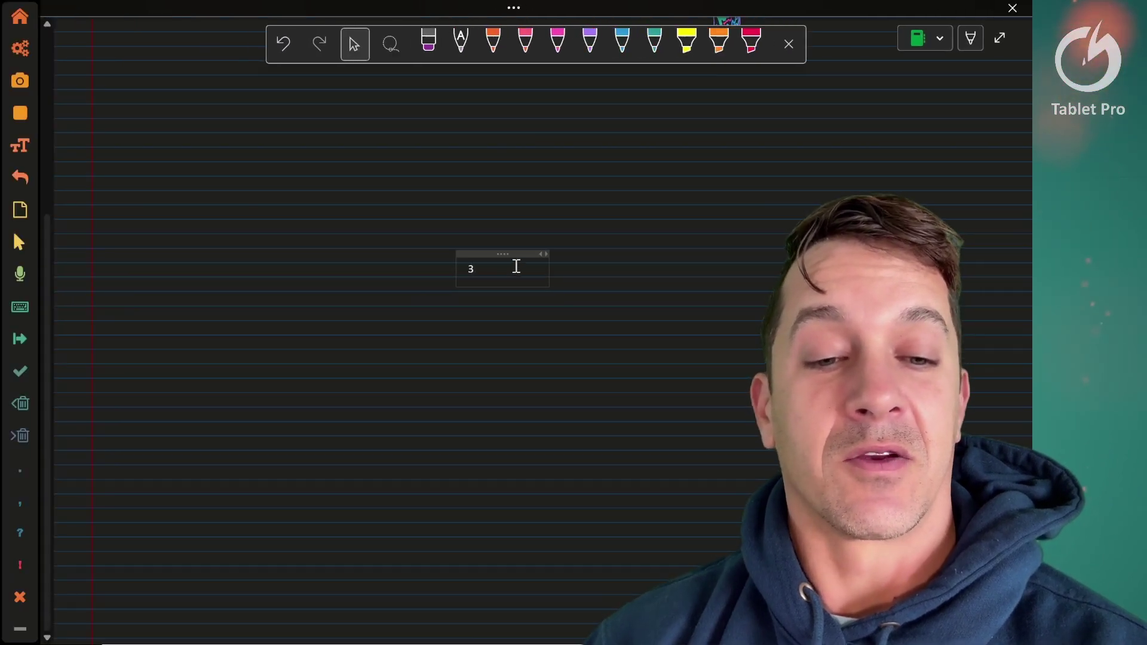
pyautogui.moveTo(494, 253); pyautogui.dragTo(547, 278)
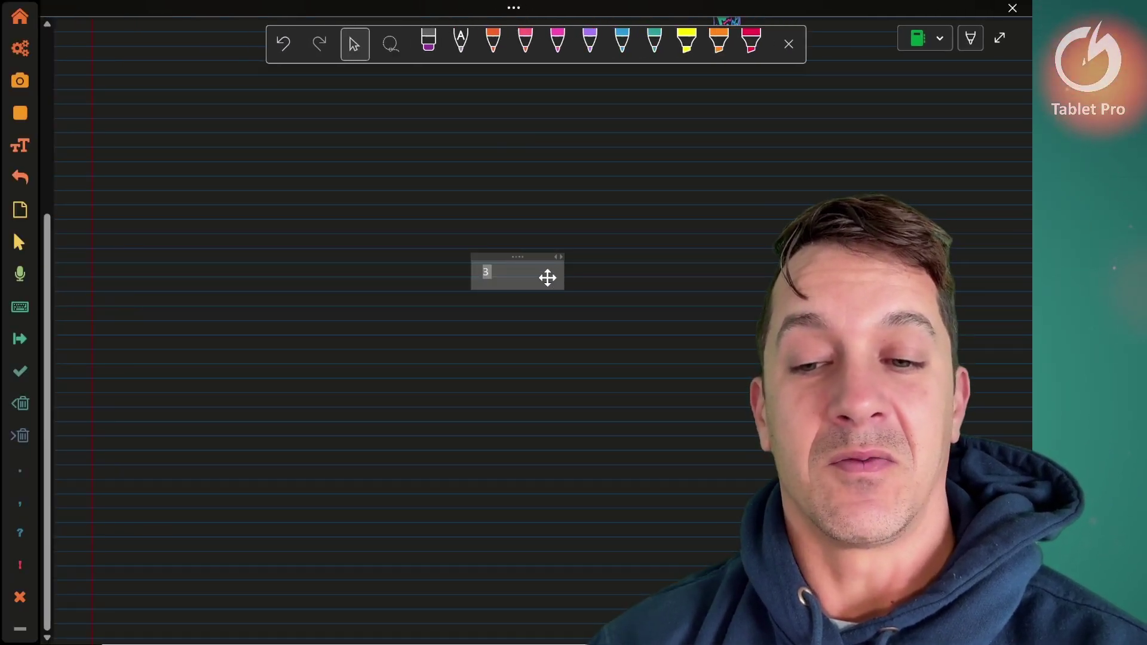
pyautogui.click(20, 403)
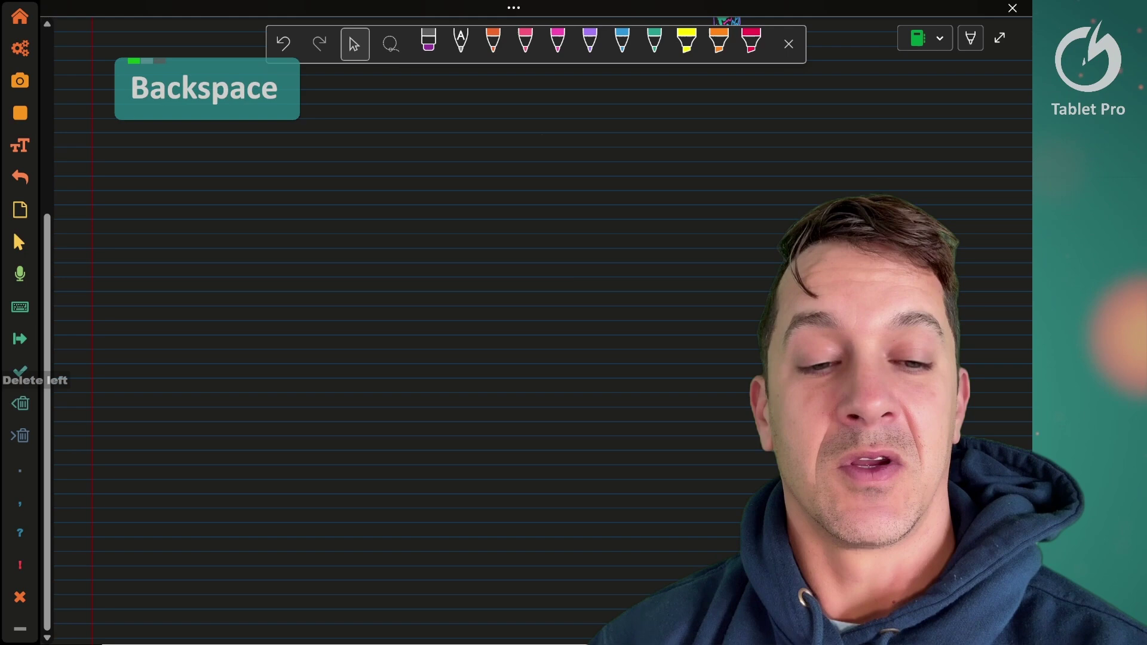
# - Switch to Rebelle and toggle between brush mode 3 and the eraser, erasing most of the divider's upper segment
pyautogui.hotkey('alt', 'Tab')
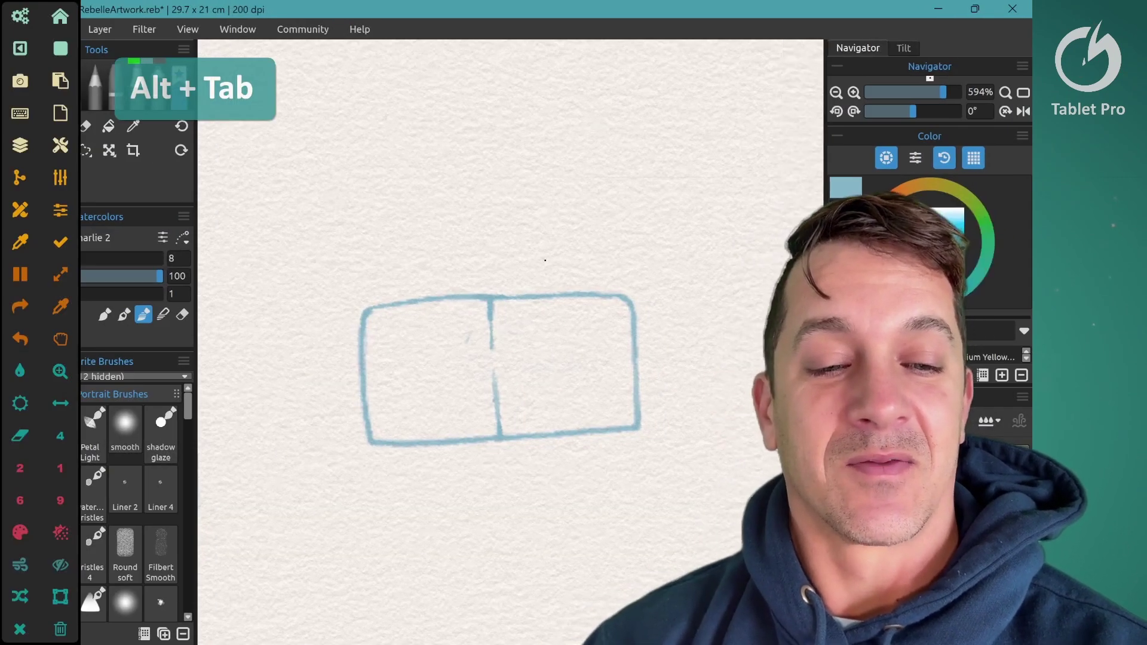
pyautogui.rightClick(552, 270)
pyautogui.click(554, 270)
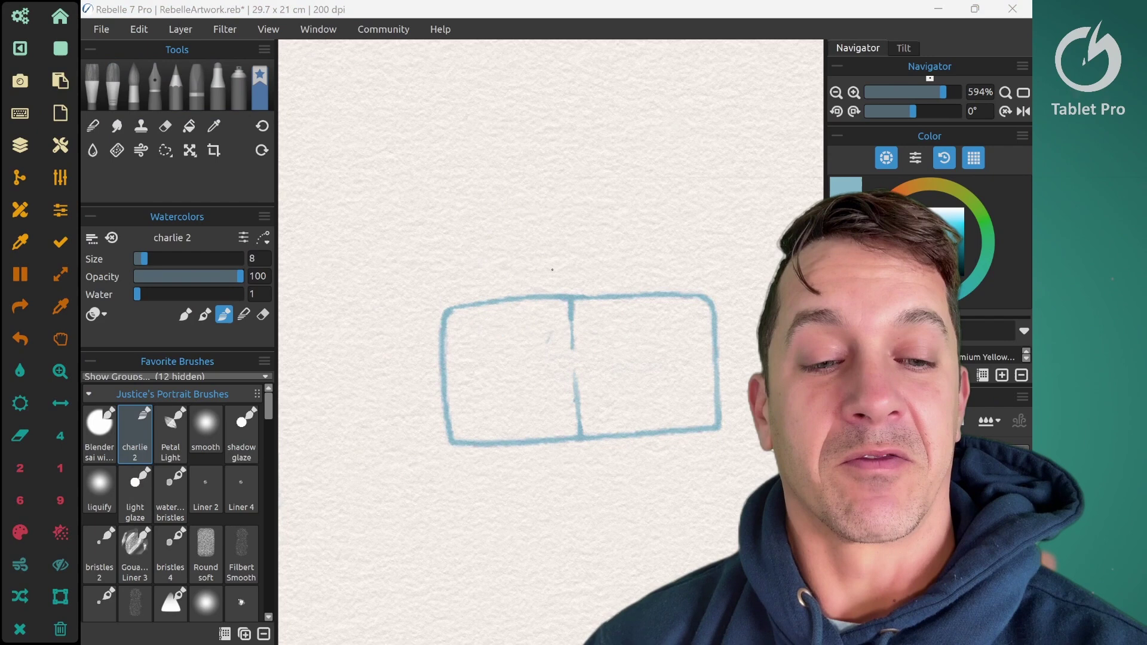
pyautogui.press('5')
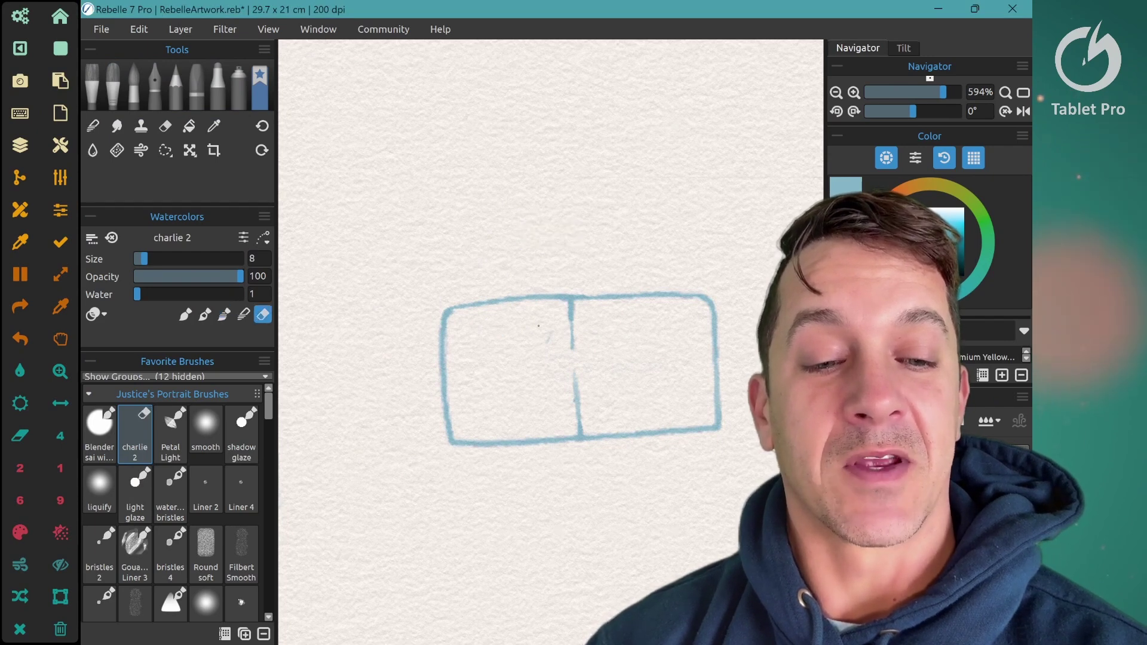
pyautogui.moveTo(571, 312); pyautogui.dragTo(568, 324)
pyautogui.press('3')
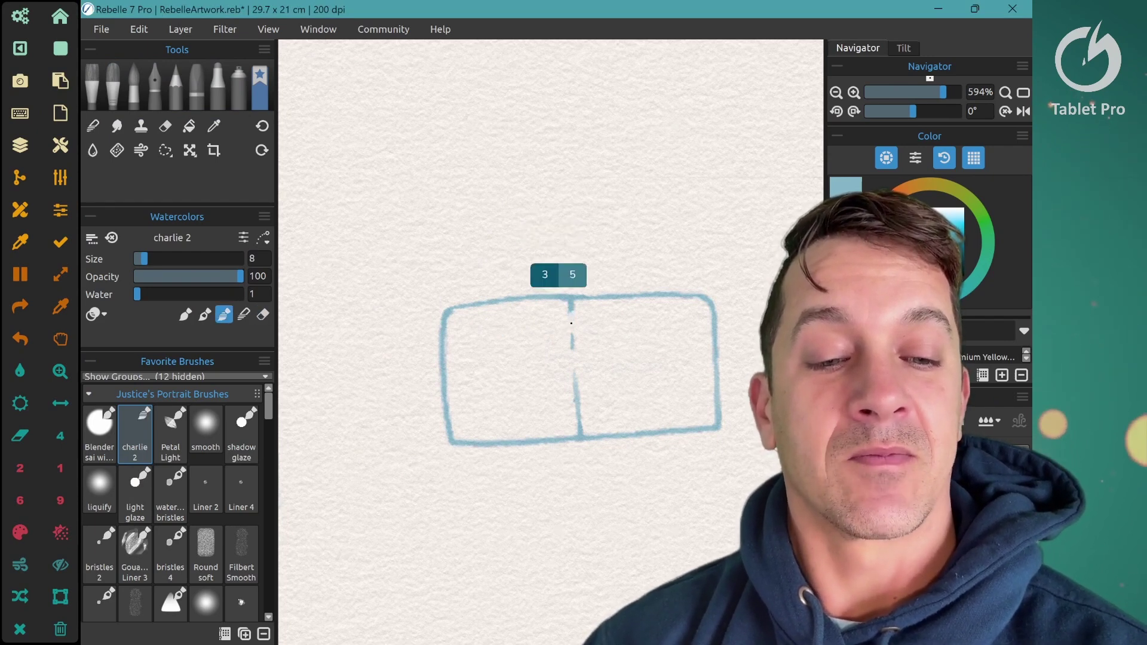
pyautogui.press('e')
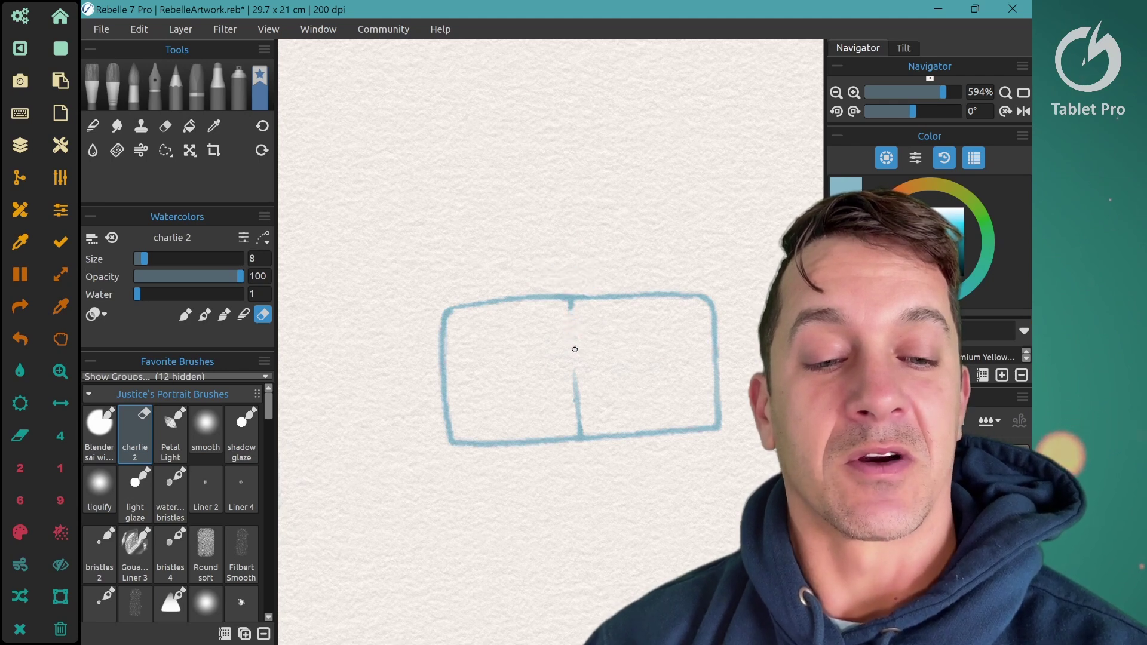
# - Toggle between paint and mix (1) and the eraser, erasing the divider stub at the rectangle's upper edge and ending on paint and mix
pyautogui.rightClick(542, 329)
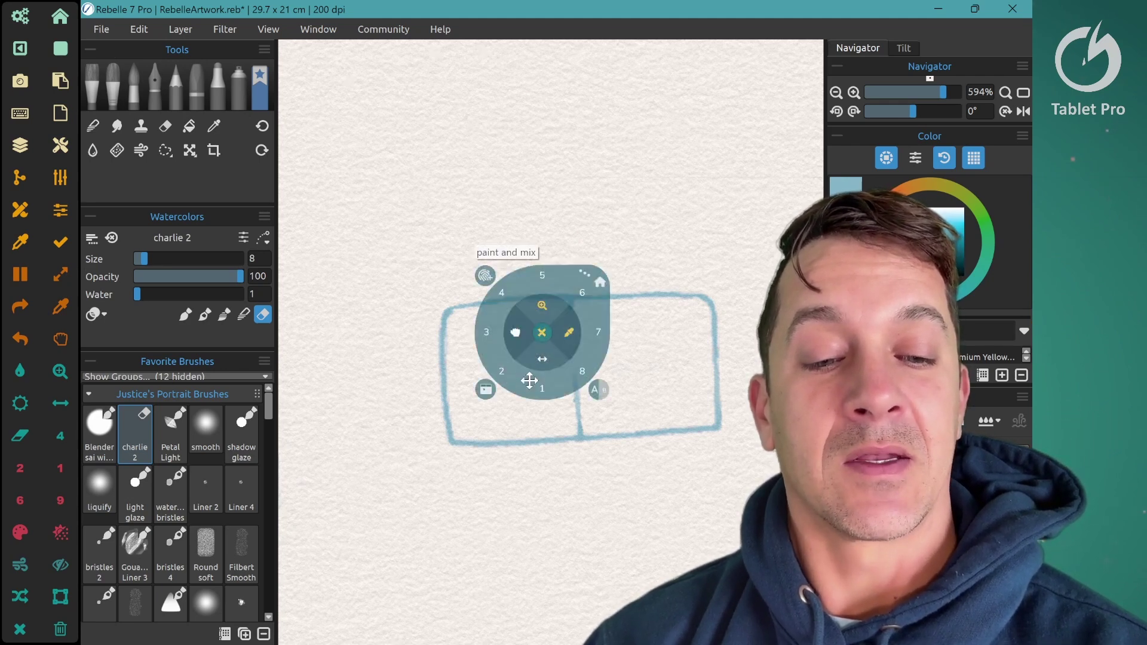
pyautogui.click(545, 390)
pyautogui.rightClick(537, 373)
pyautogui.click(538, 316)
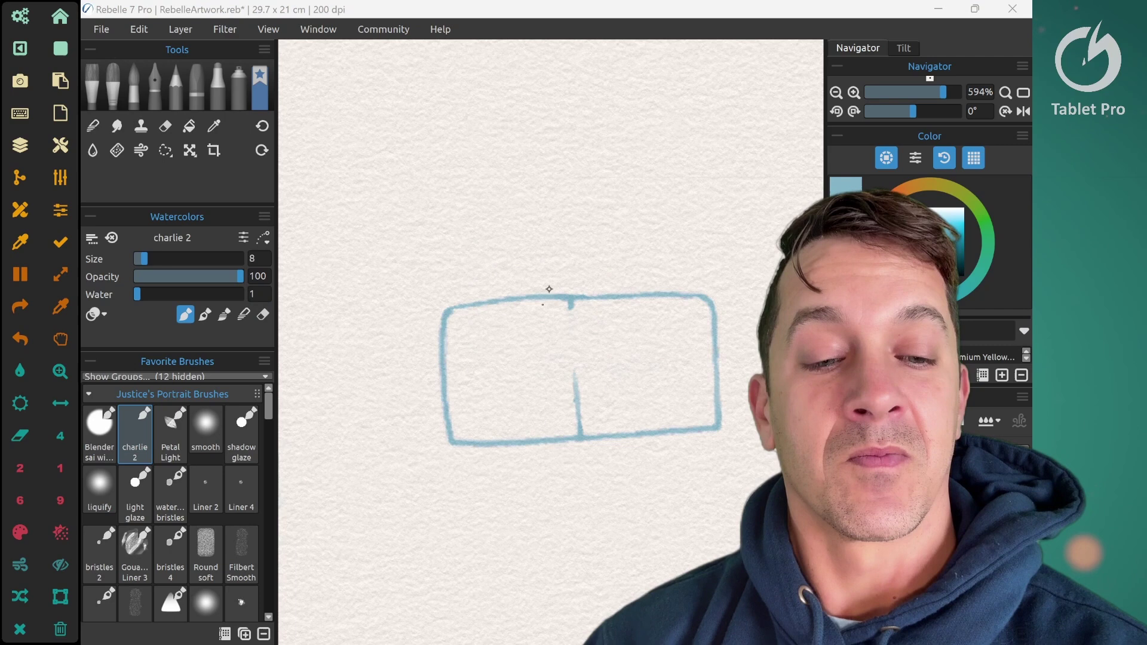
pyautogui.press('1')
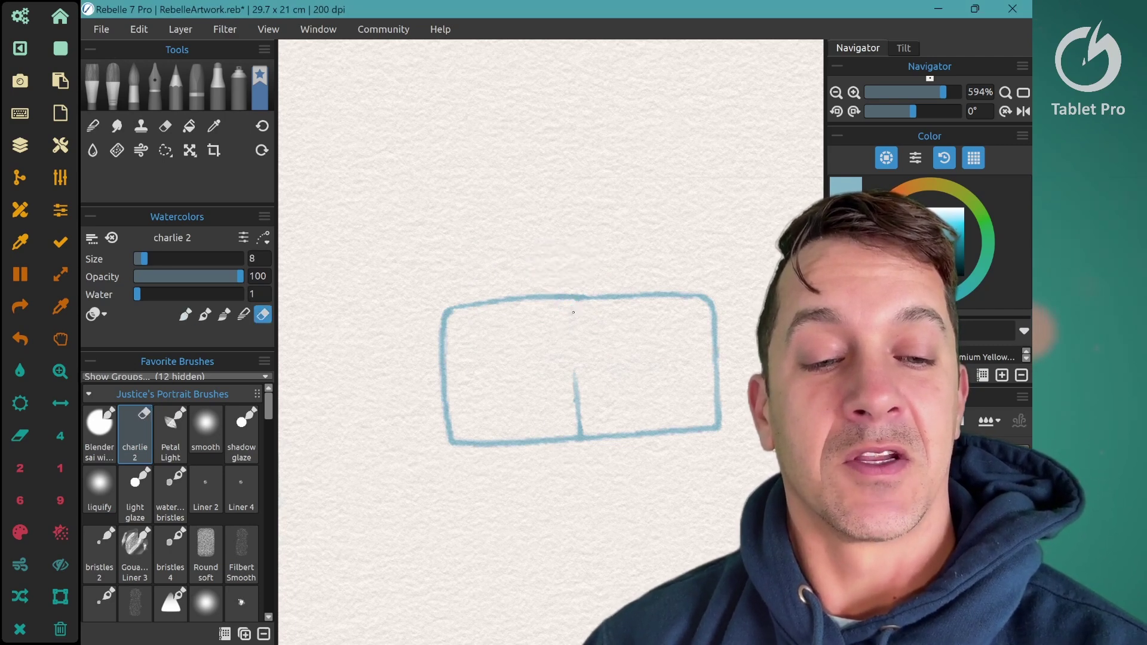
pyautogui.press('1')
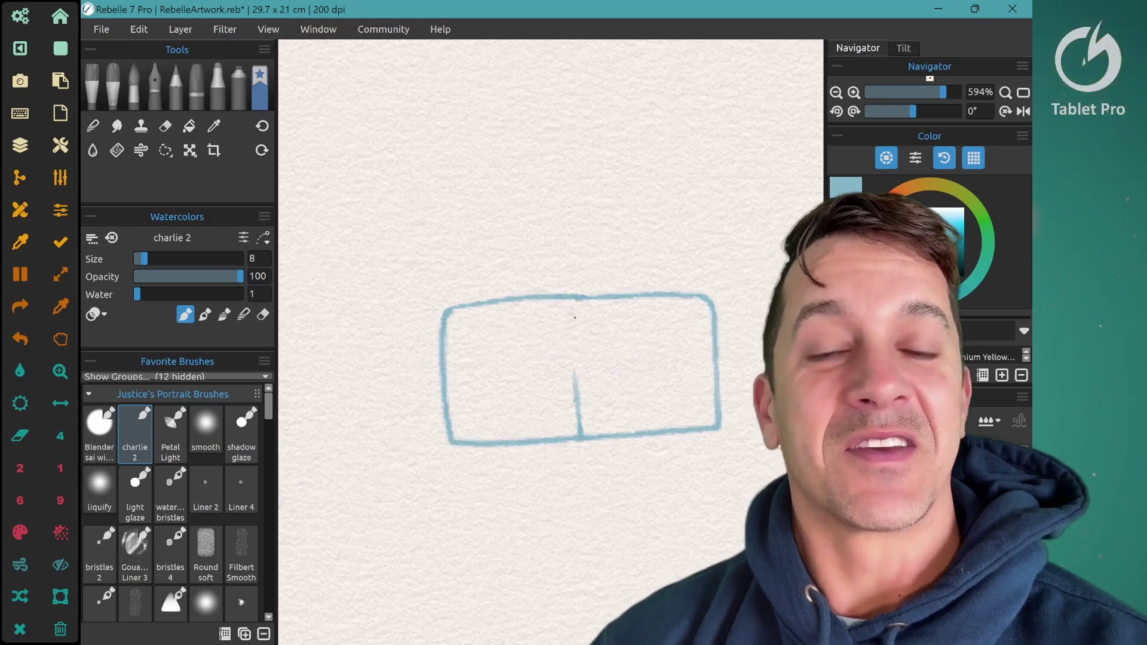
# - Switch to Discord and read the Version 6.1.2 notes in the change-log channel
pyautogui.hotkey('alt', 'Tab')
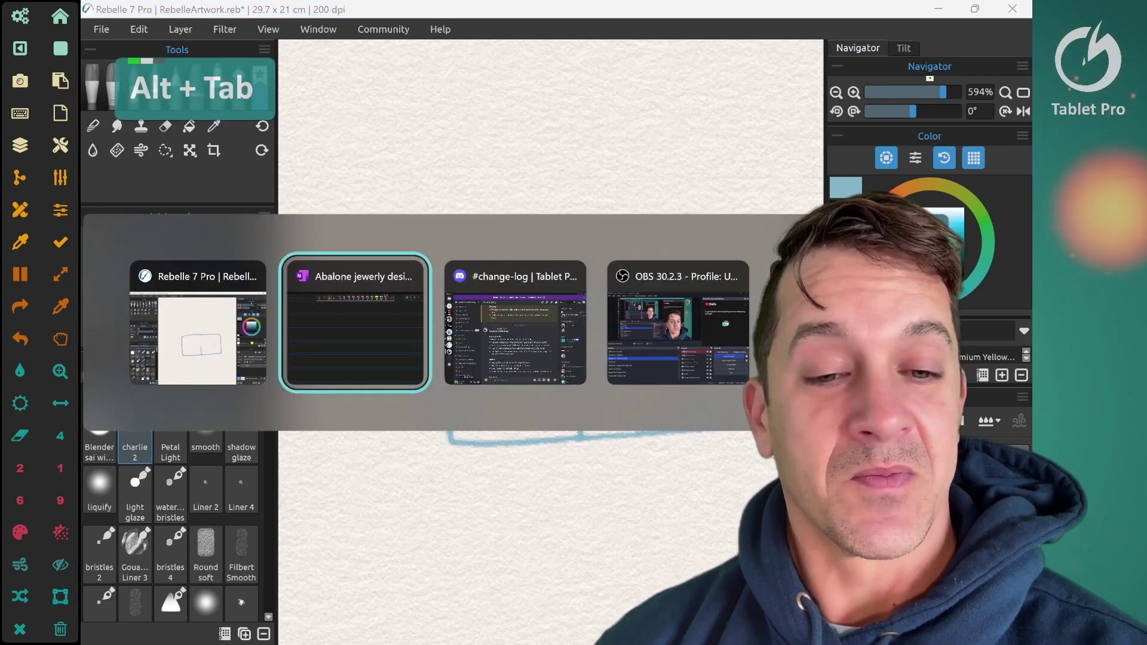
pyautogui.hotkey('alt', 'Tab')
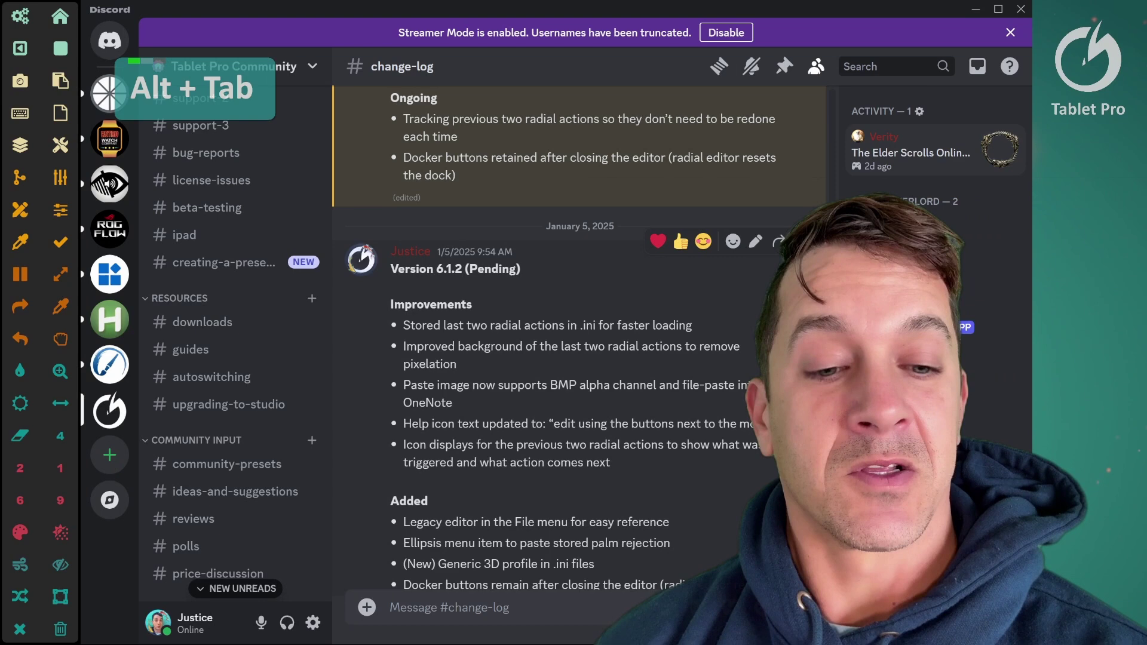
pyautogui.scroll(-2, 579, 365)
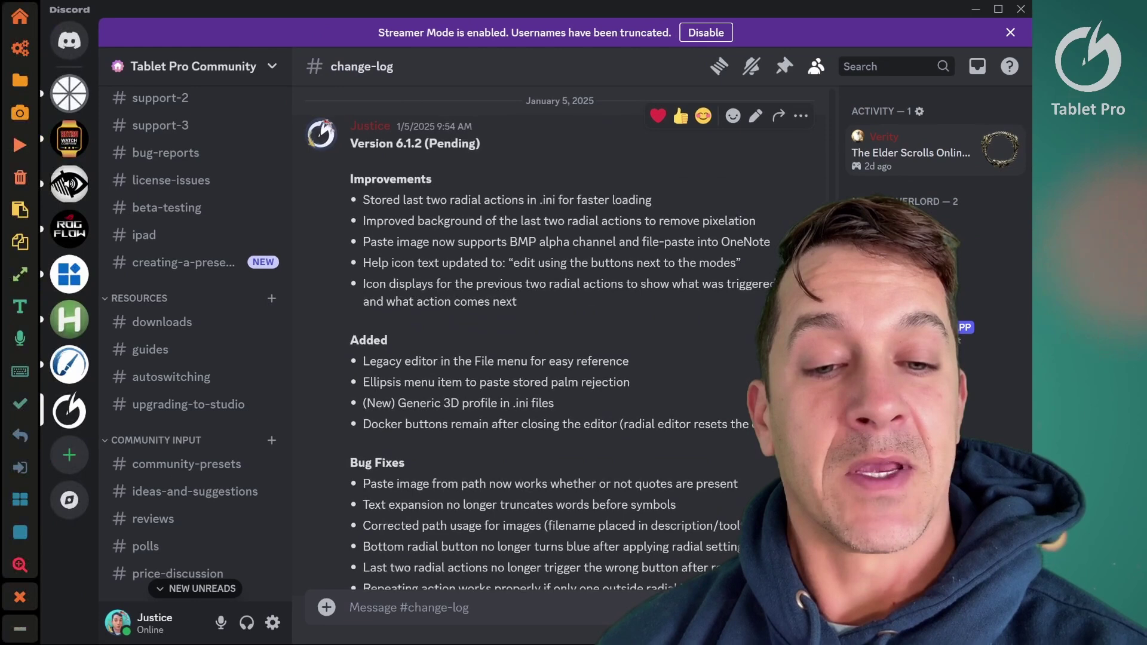
# - Switch to OneNote and open the Tablet Pro editor for its radial menu A
pyautogui.hotkey('alt', 'Tab')
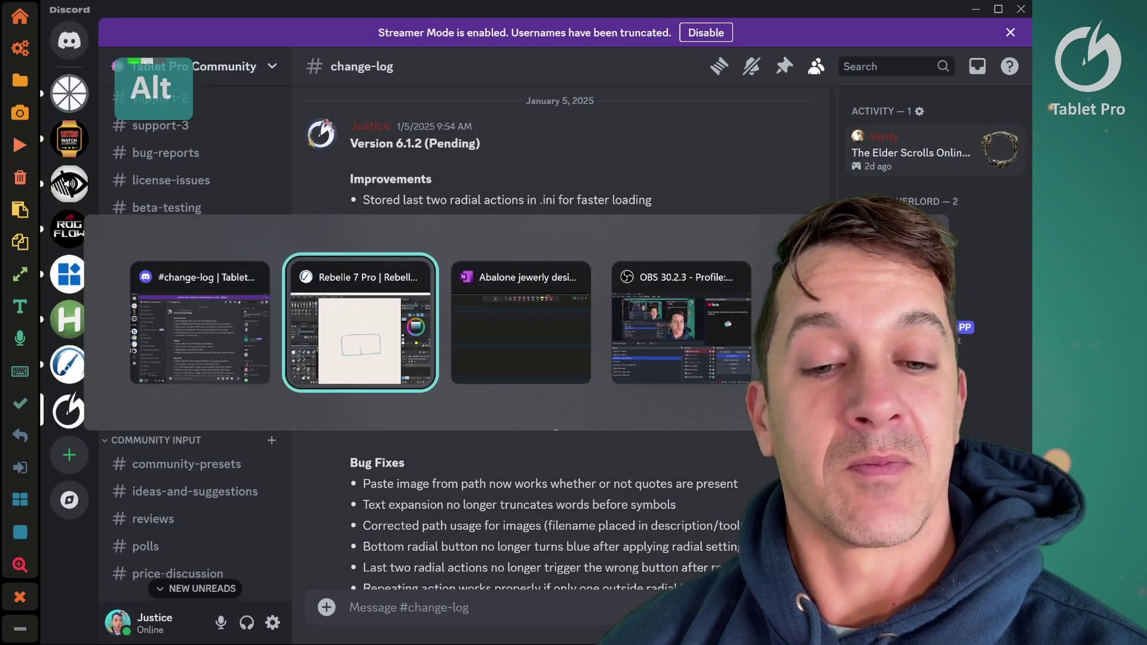
pyautogui.press('Tab')
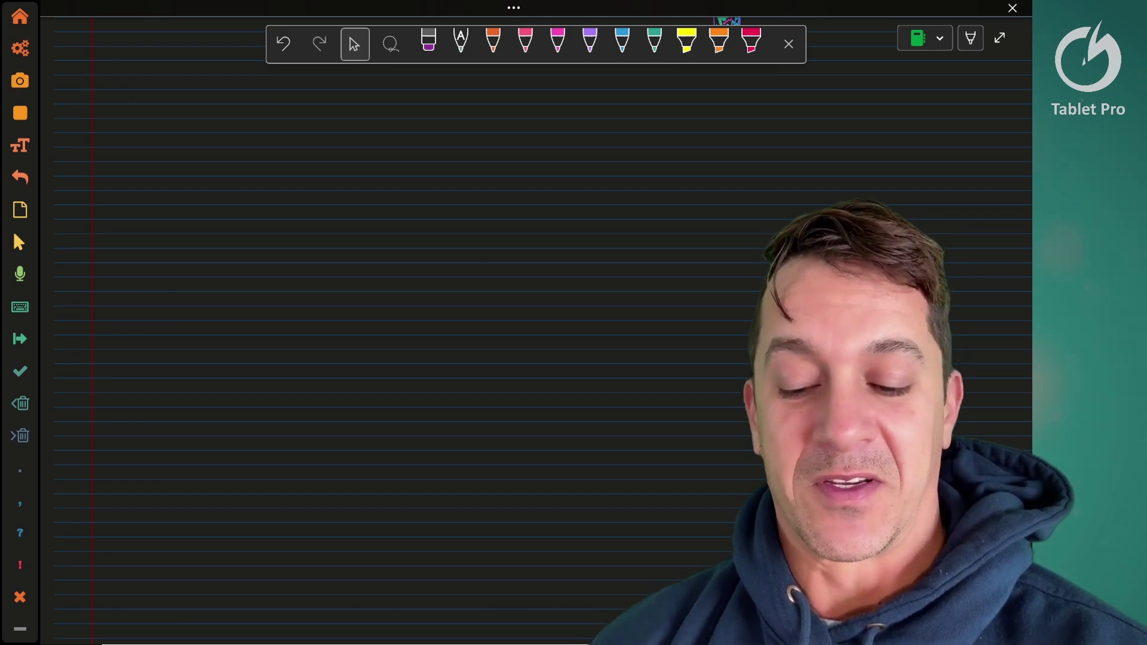
pyautogui.rightClick(495, 297)
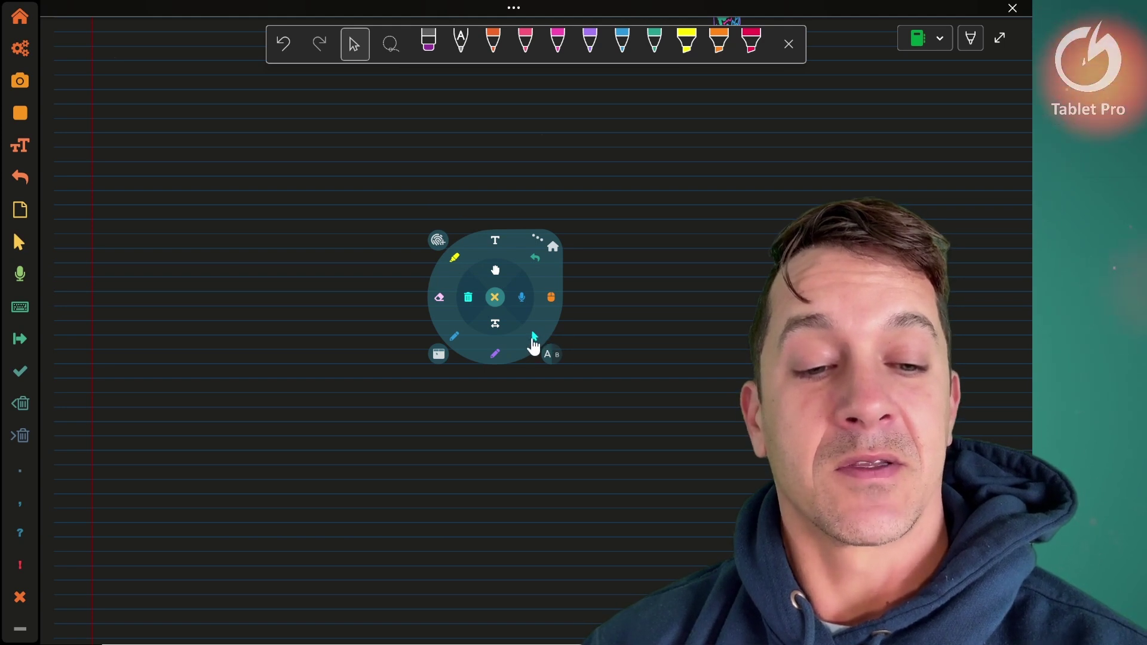
pyautogui.click(552, 247)
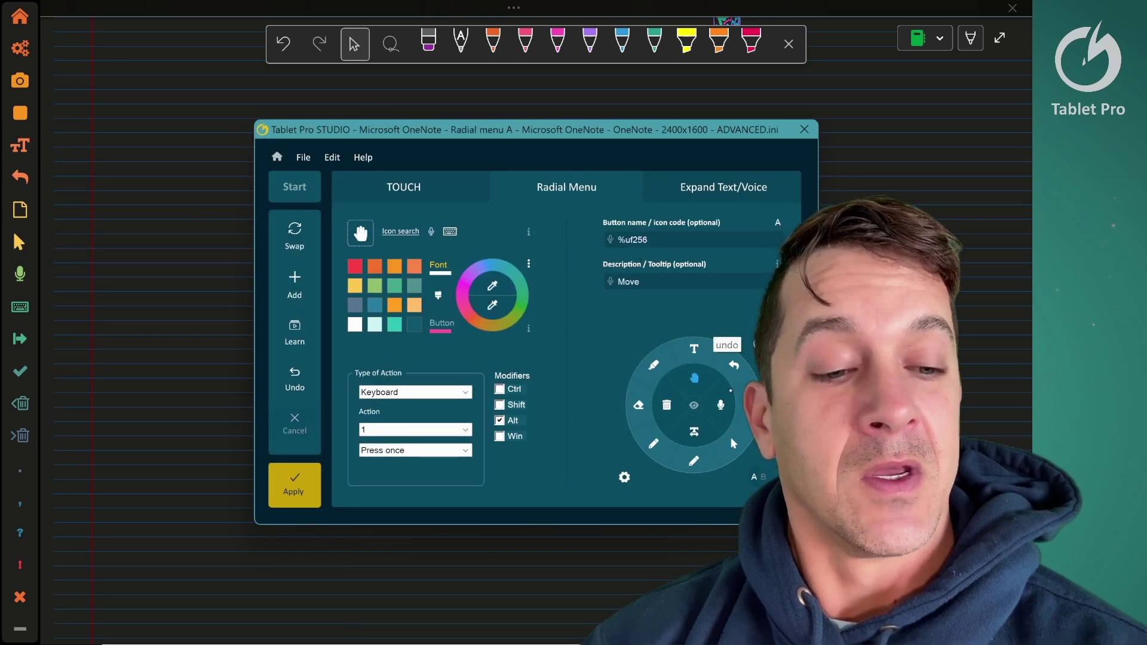
# - Change the radial menu's Select button to the Smart shortcuts action Paste image
pyautogui.click(733, 447)
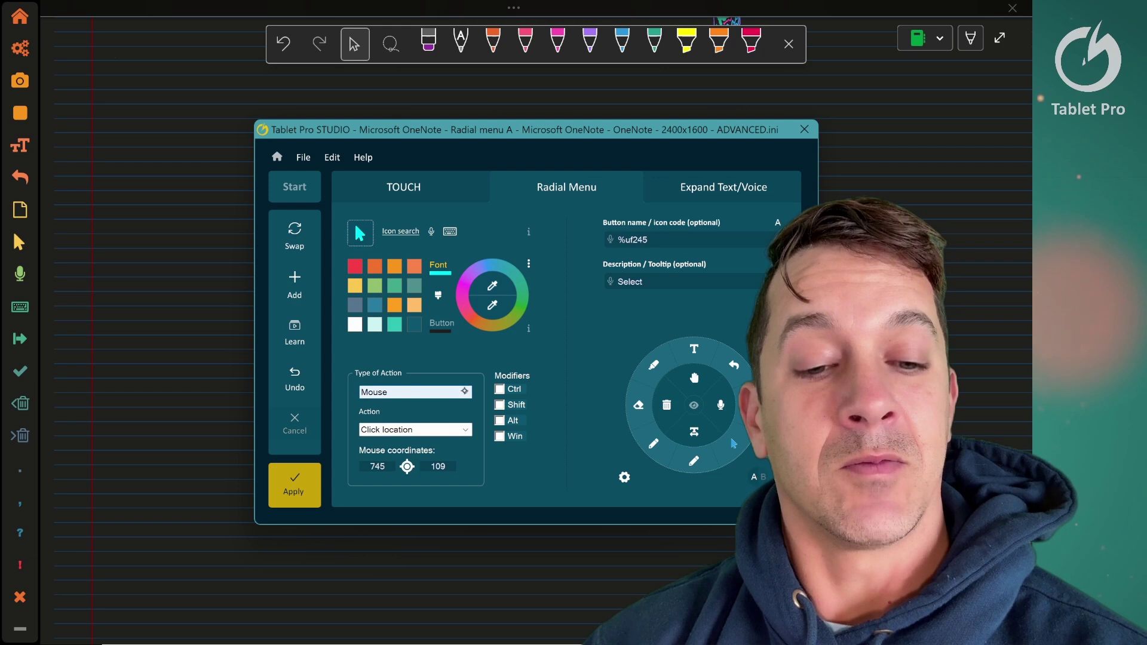
pyautogui.click(426, 392)
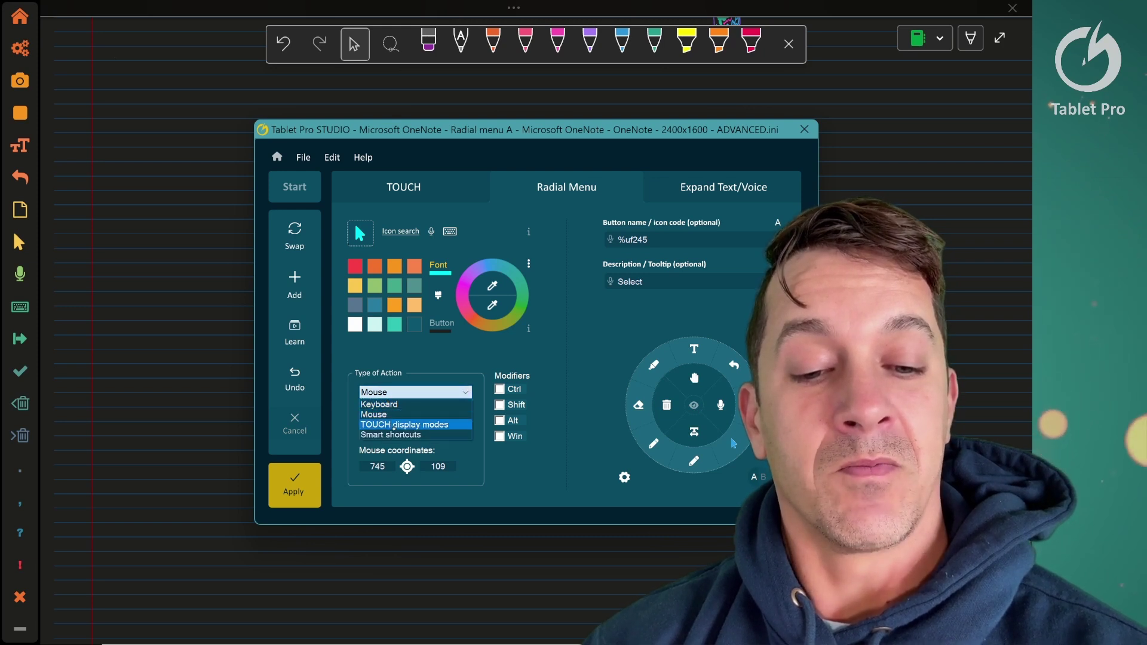
pyautogui.click(406, 435)
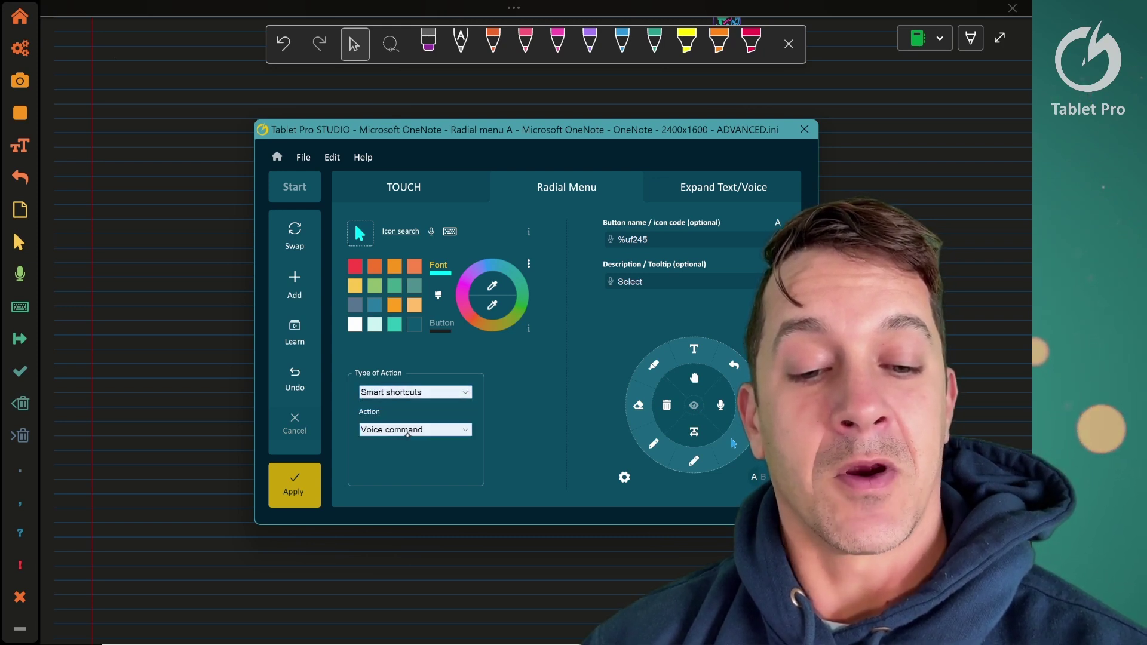
pyautogui.click(418, 430)
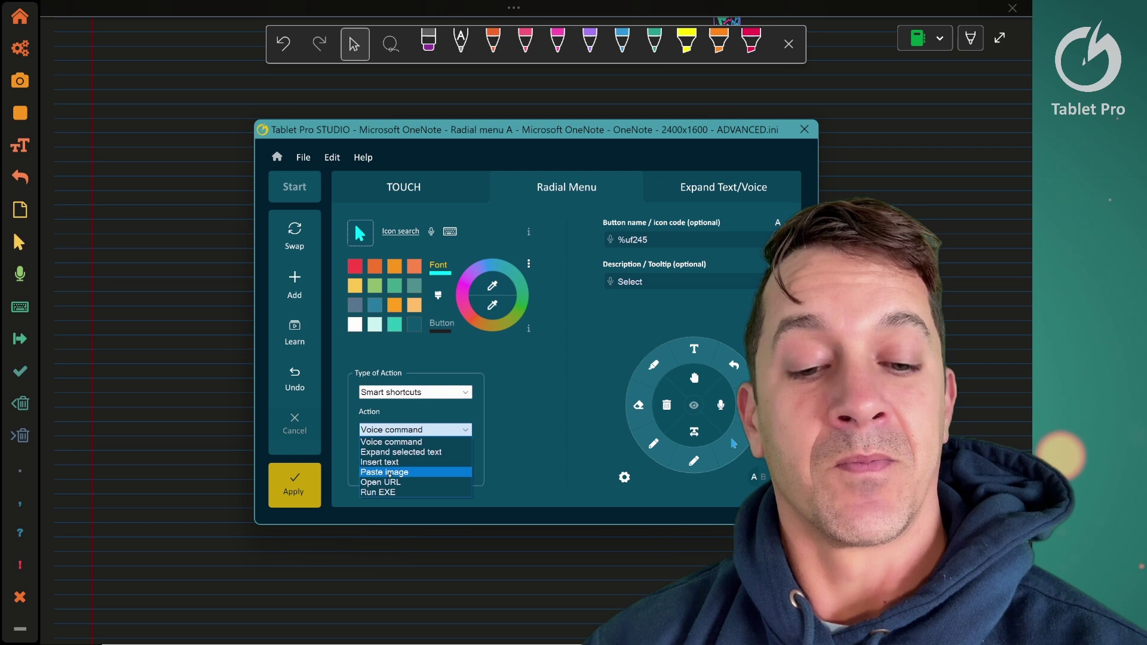
pyautogui.click(401, 472)
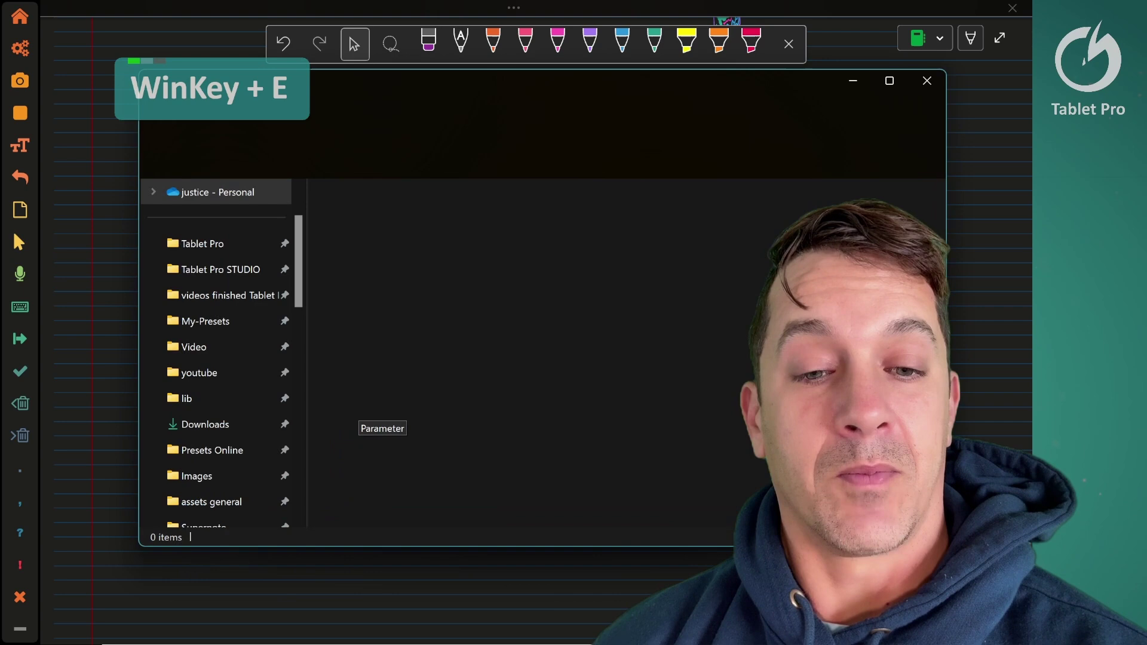
# - In File Explorer, open the drawing program logos folder inside Images and select onenote new.png
pyautogui.click(215, 476)
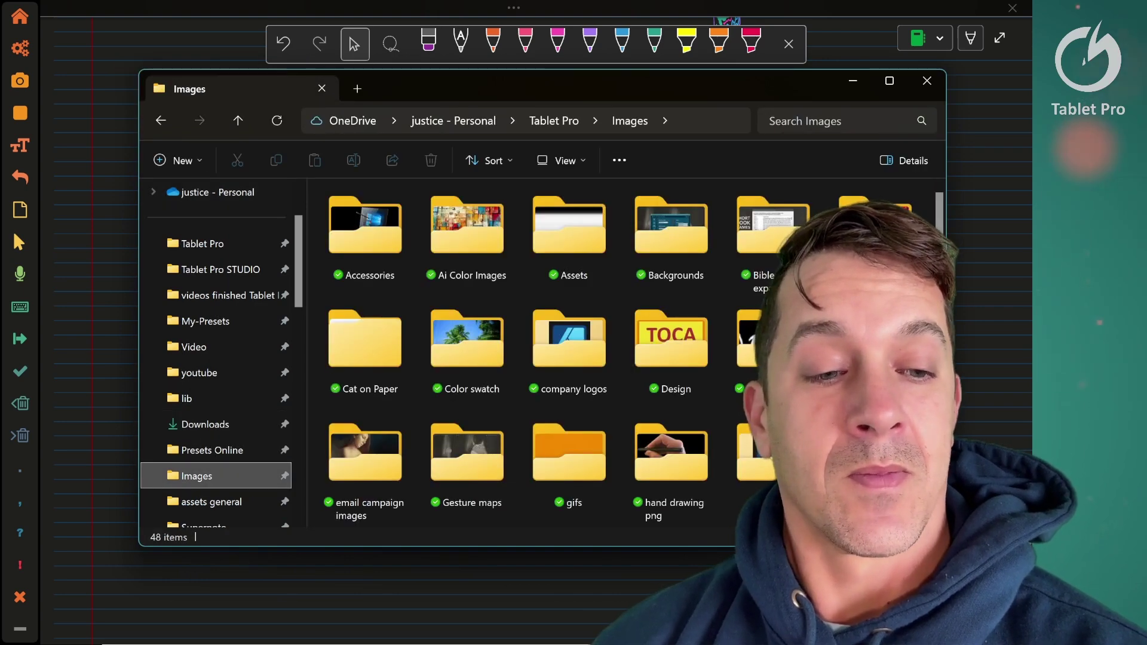
pyautogui.scroll(-2, 538, 359)
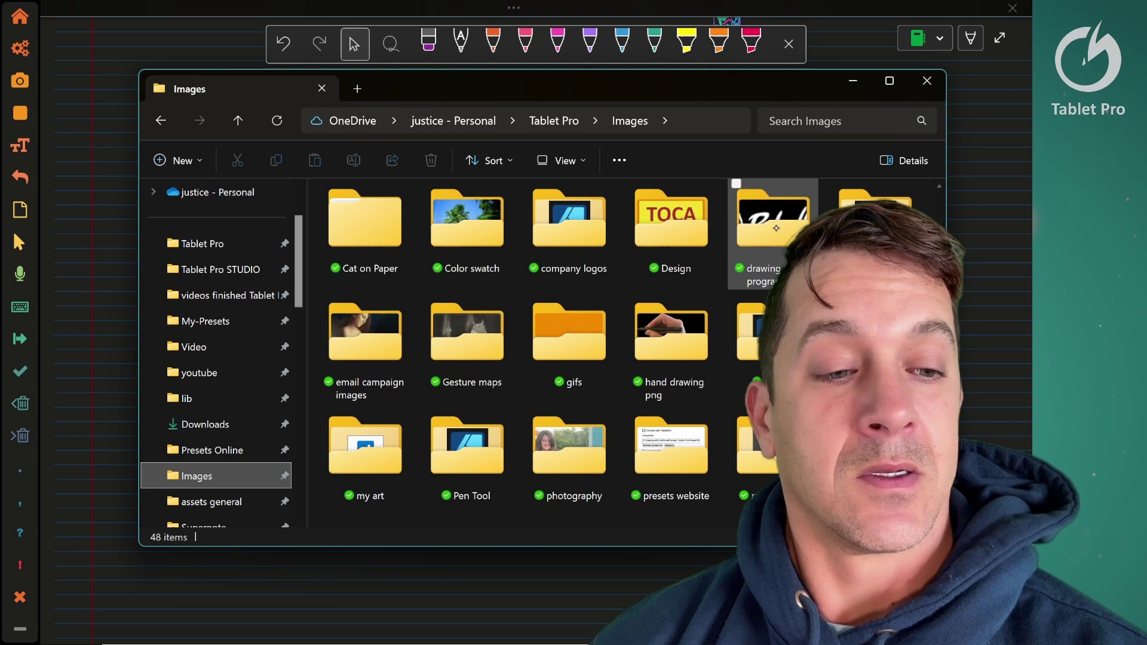
pyautogui.doubleClick(773, 227)
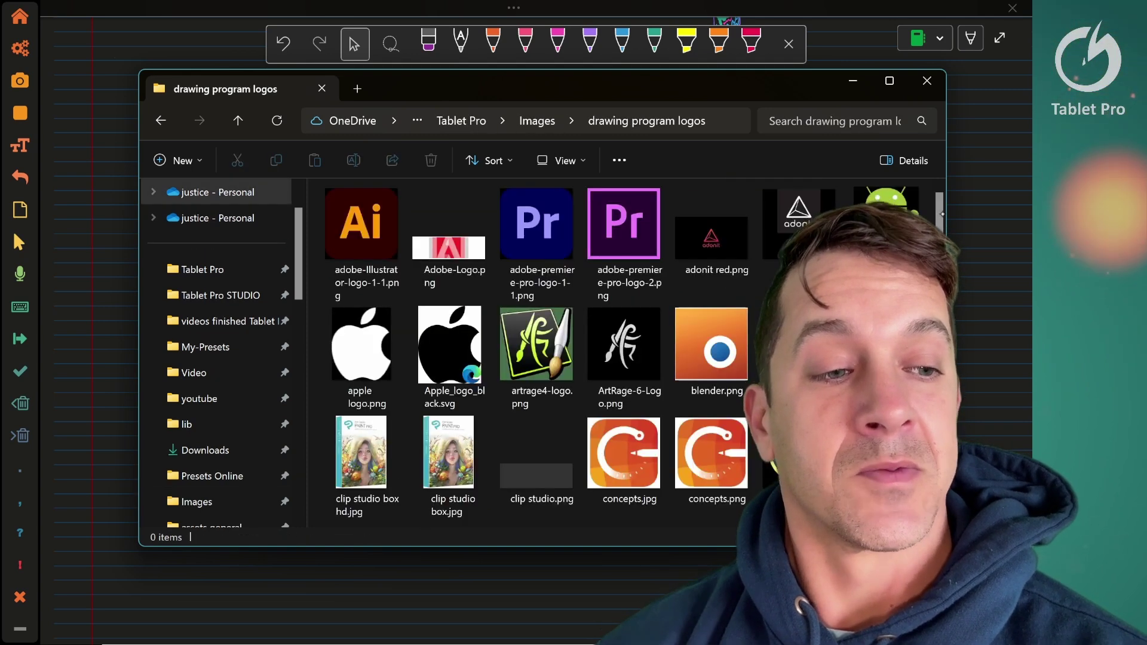
pyautogui.scroll(-10, 538, 358)
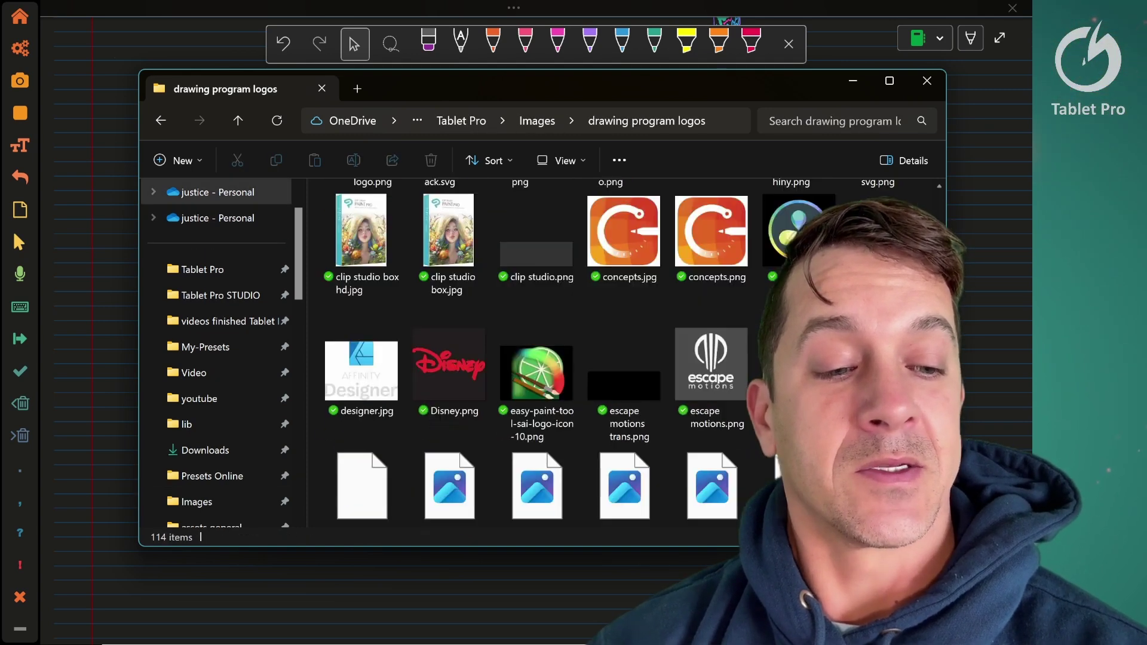
pyautogui.scroll(-15, 538, 358)
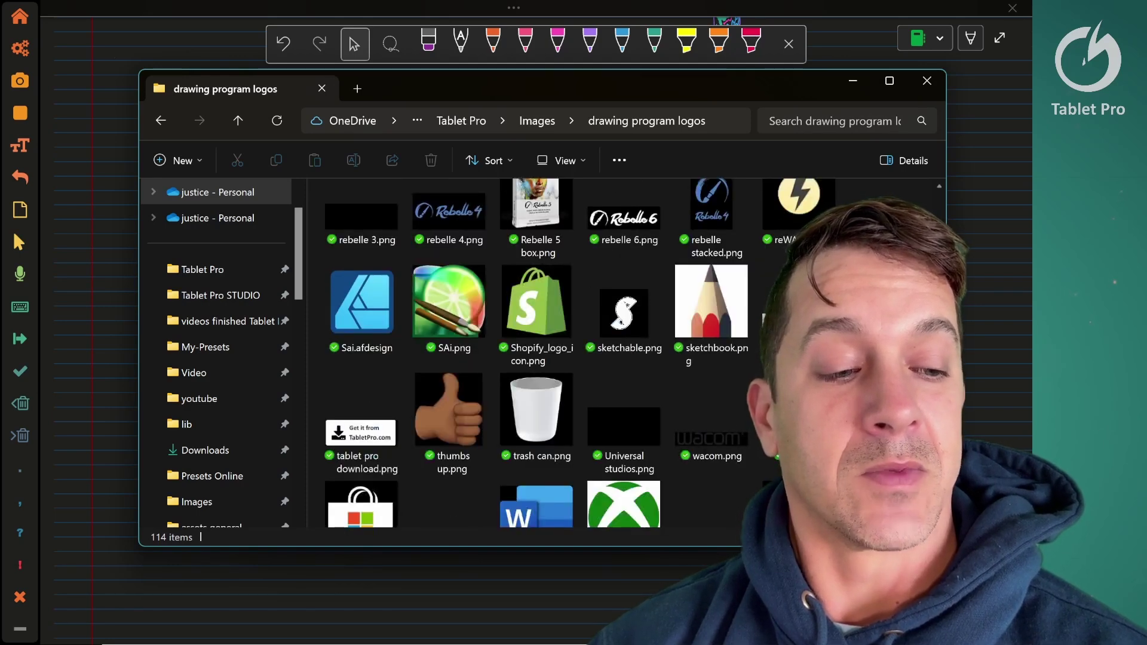
pyautogui.scroll(10, 538, 359)
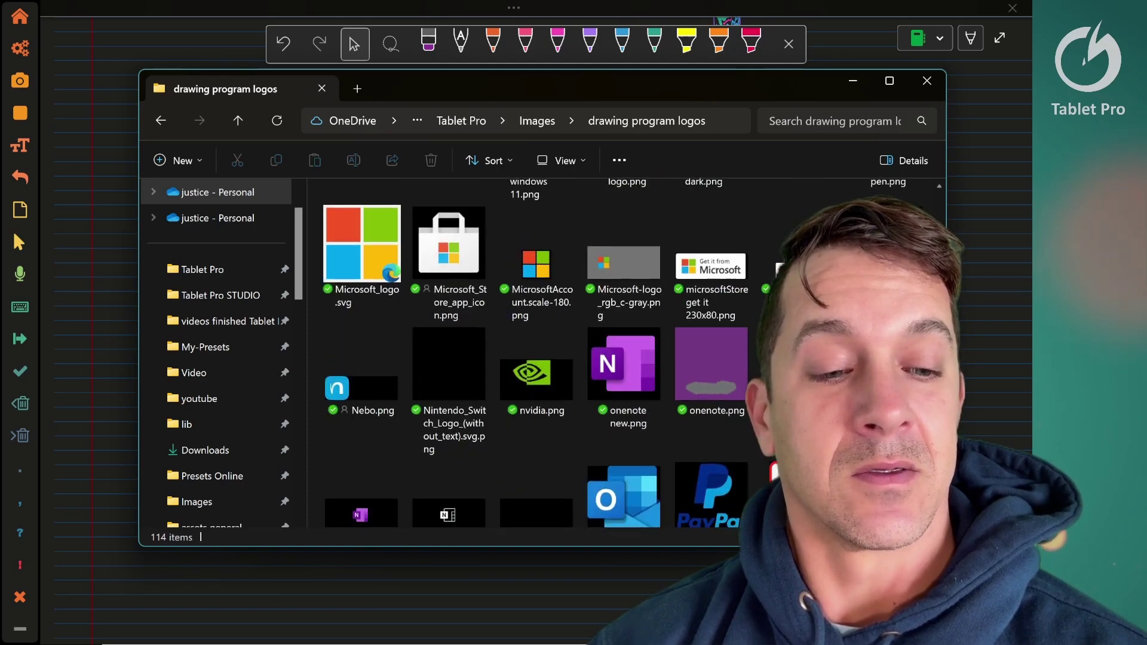
pyautogui.click(624, 352)
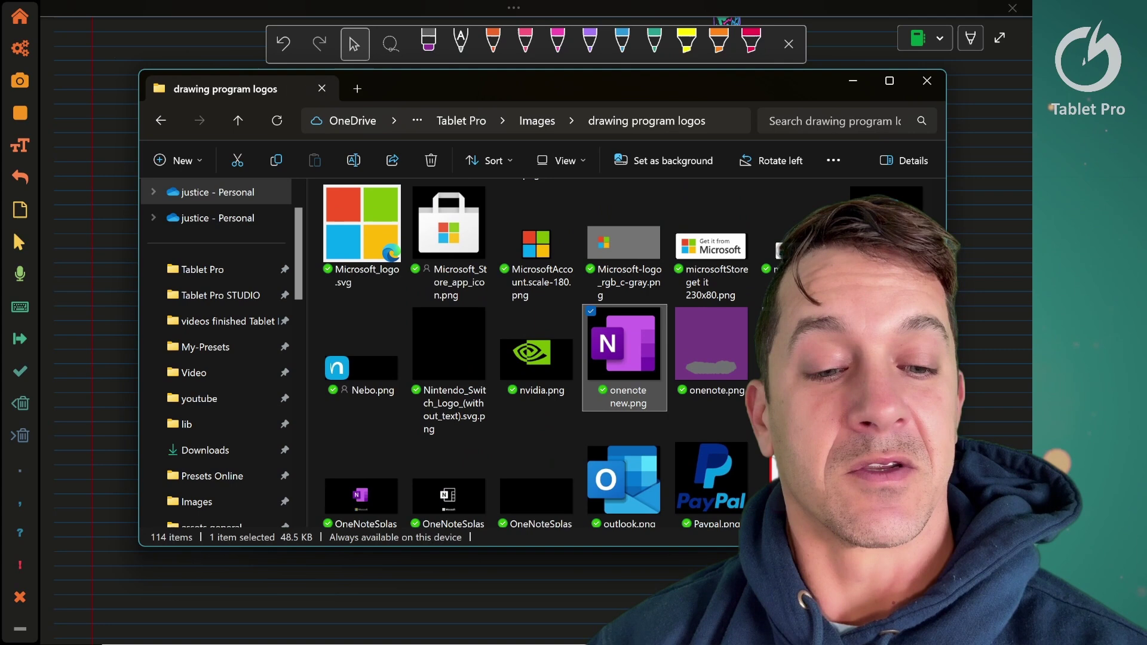
# - Assign onenote new.png as the Paste image parameter, apply the change, and close the editor and File Explorer
pyautogui.moveTo(585, 83); pyautogui.dragTo(901, 111)
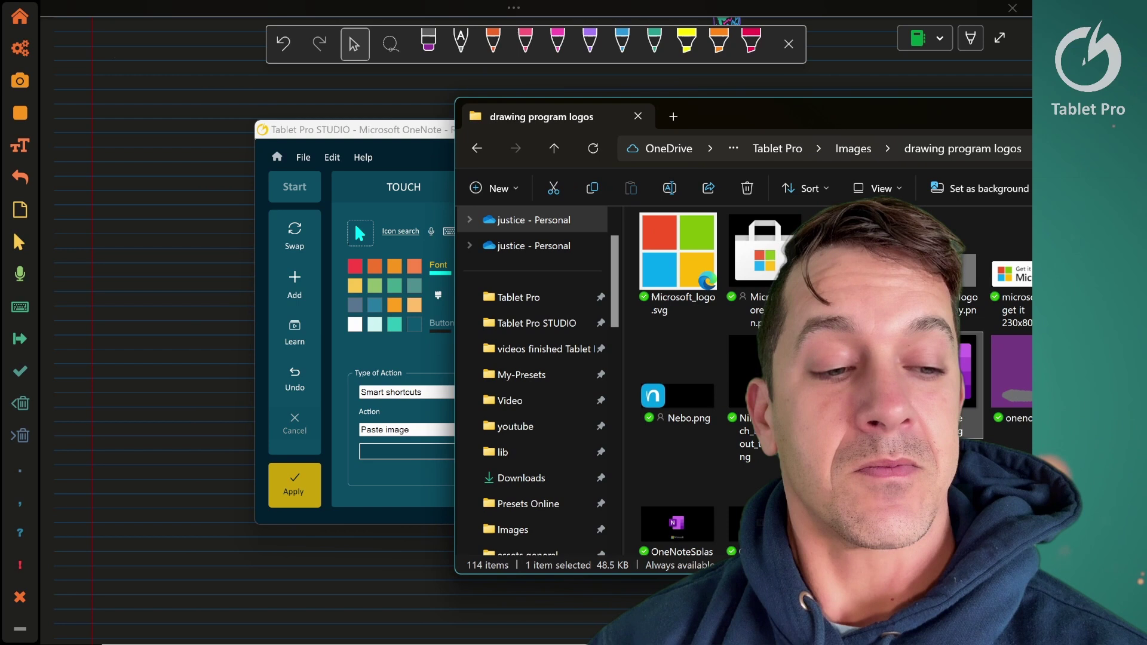
pyautogui.moveTo(950, 376); pyautogui.dragTo(401, 361)
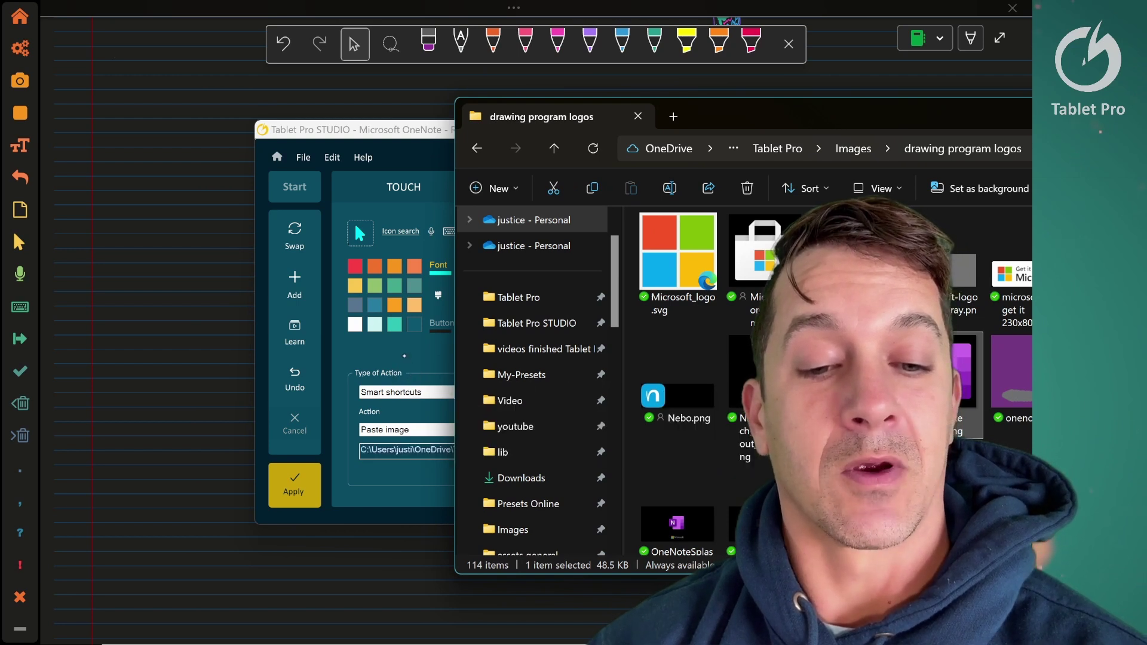
pyautogui.click(395, 454)
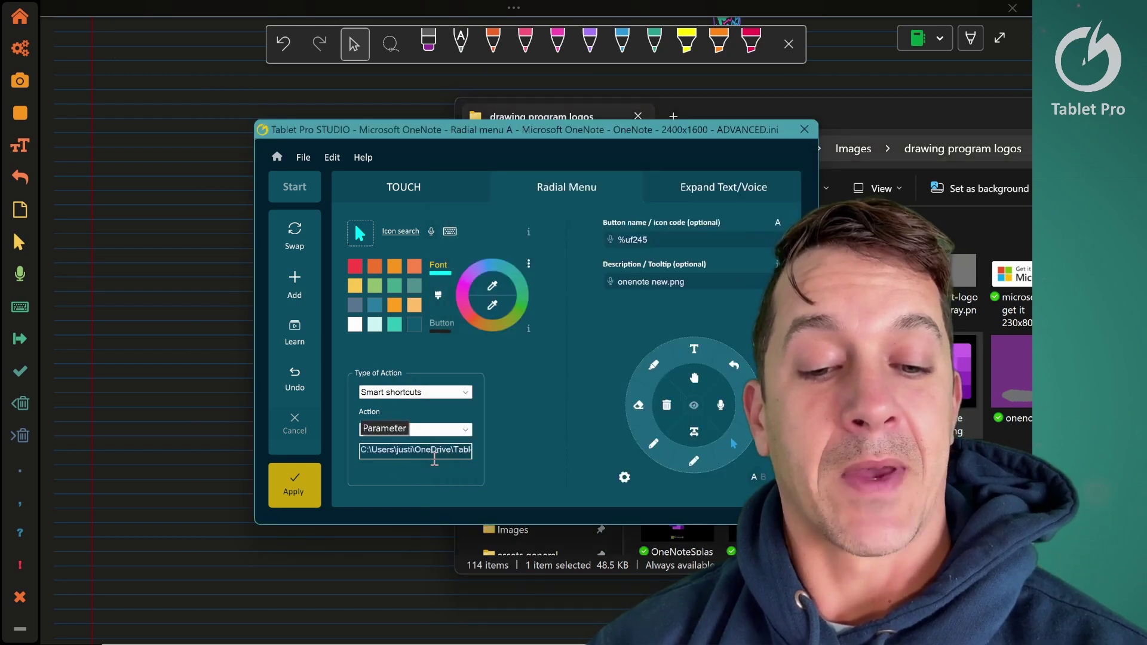
pyautogui.click(311, 493)
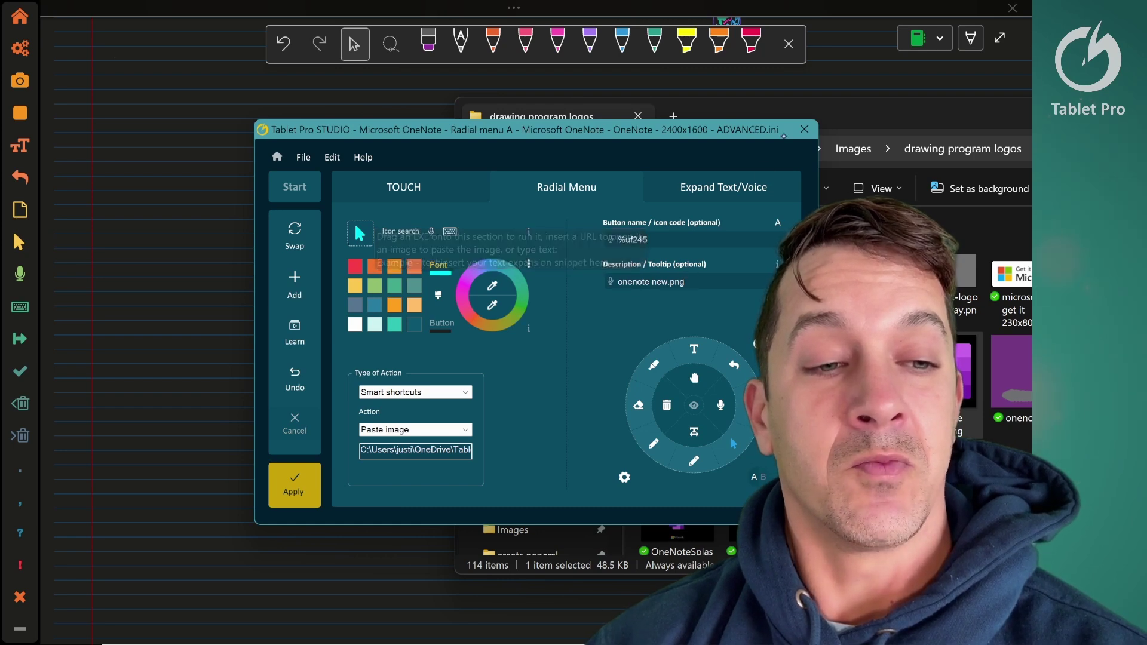
pyautogui.click(804, 129)
pyautogui.moveTo(930, 117); pyautogui.dragTo(583, 156)
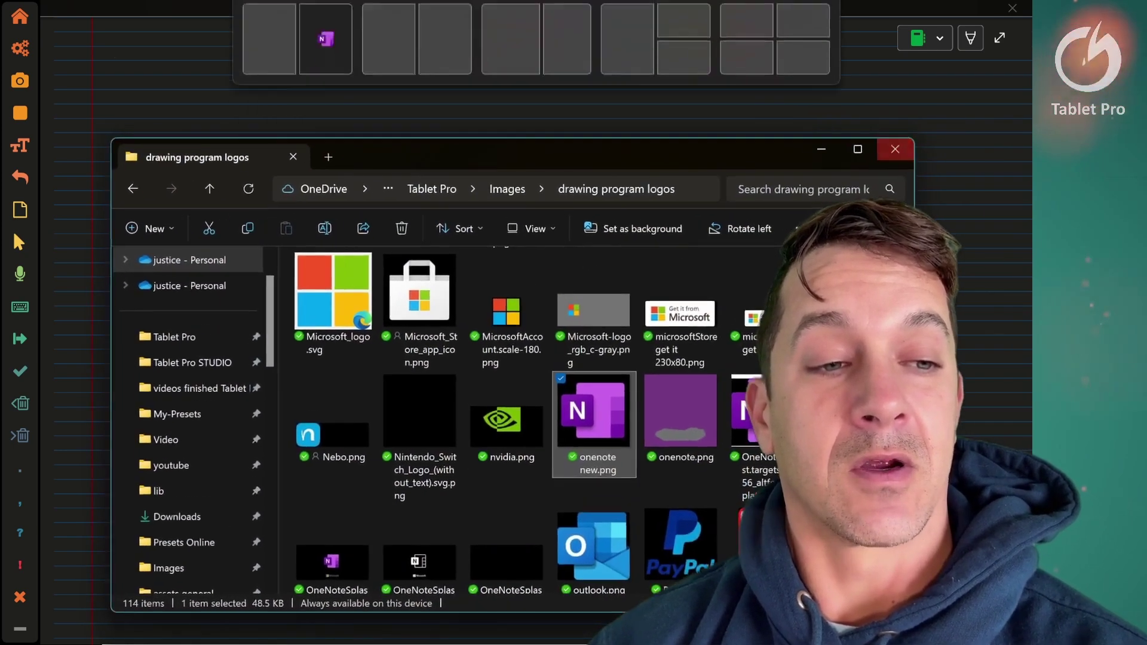
pyautogui.click(895, 148)
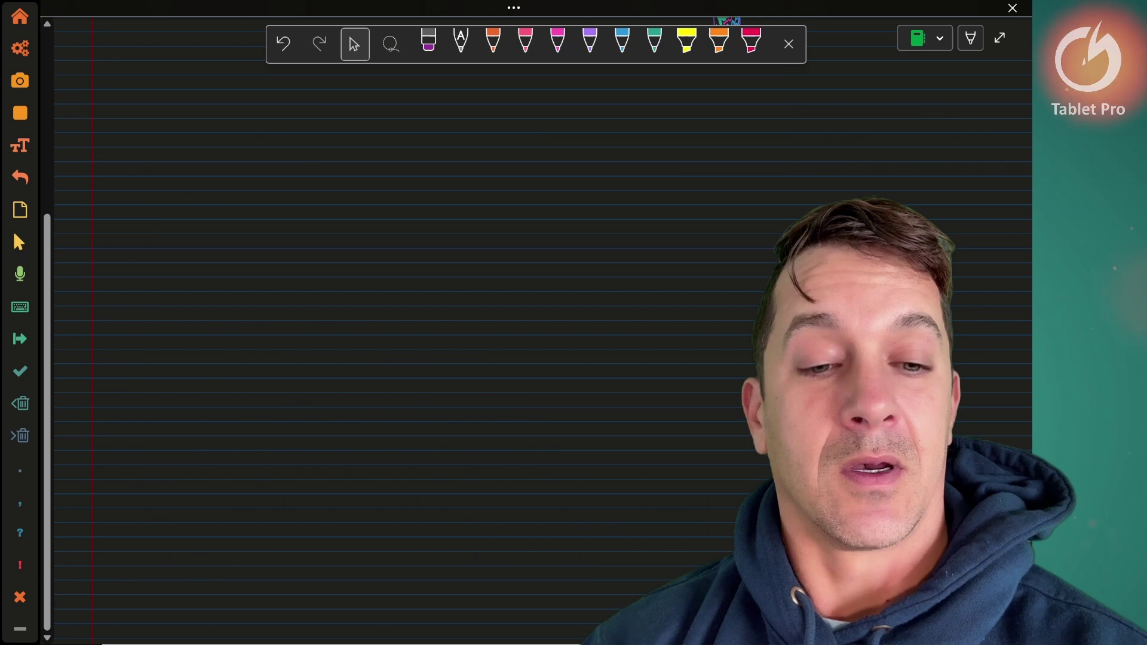
# - Paste the OneNote logo on the page from the radial menu, shrink it, and move it near the page's upper edge
pyautogui.rightClick(492, 257)
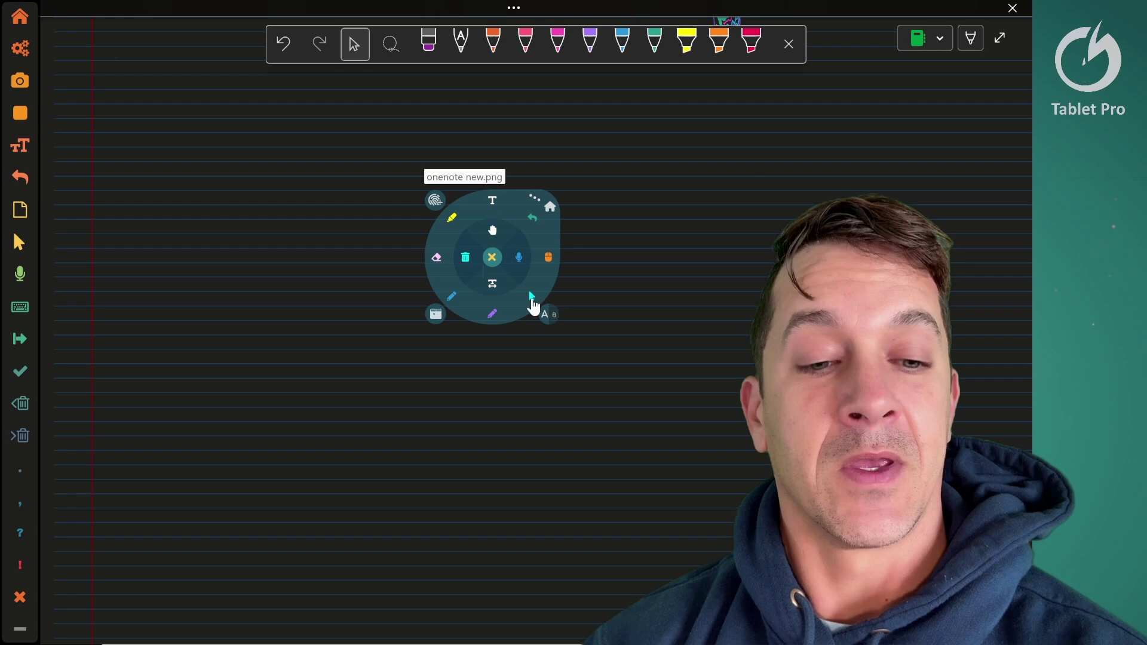
pyautogui.click(534, 308)
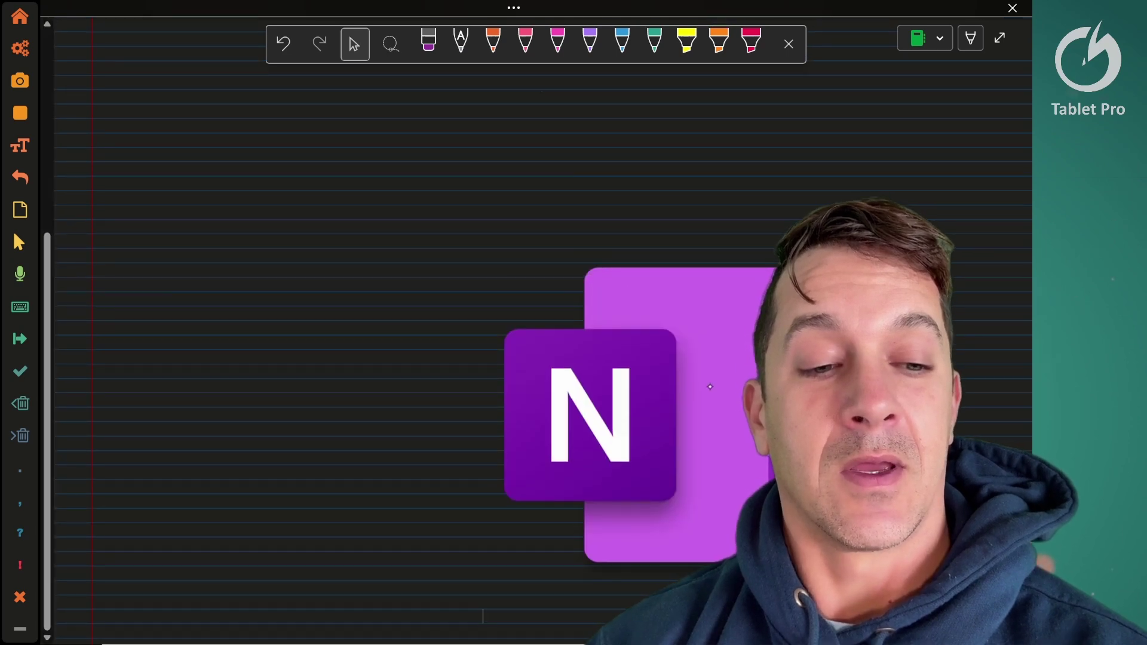
pyautogui.click(718, 396)
pyautogui.moveTo(872, 612); pyautogui.dragTo(601, 331)
pyautogui.moveTo(543, 282); pyautogui.dragTo(394, 194)
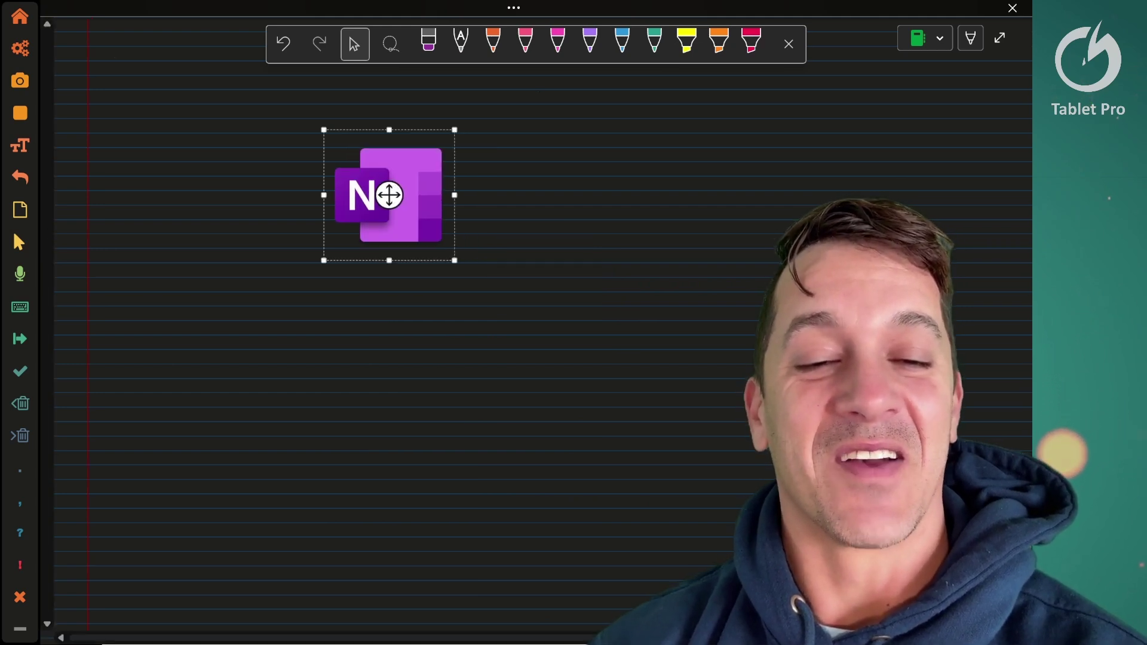
pyautogui.click(506, 197)
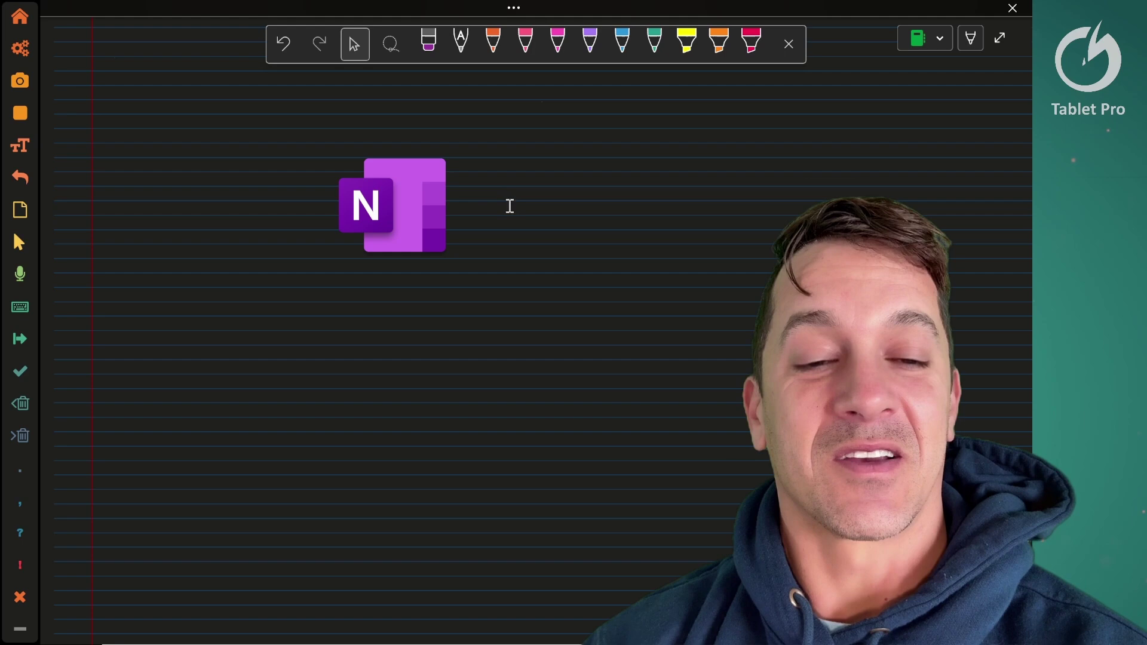
# - Switch from OneNote to the Version 6.1.2 change log in Discord
pyautogui.hotkey('alt', 'd')
pyautogui.press('Escape')
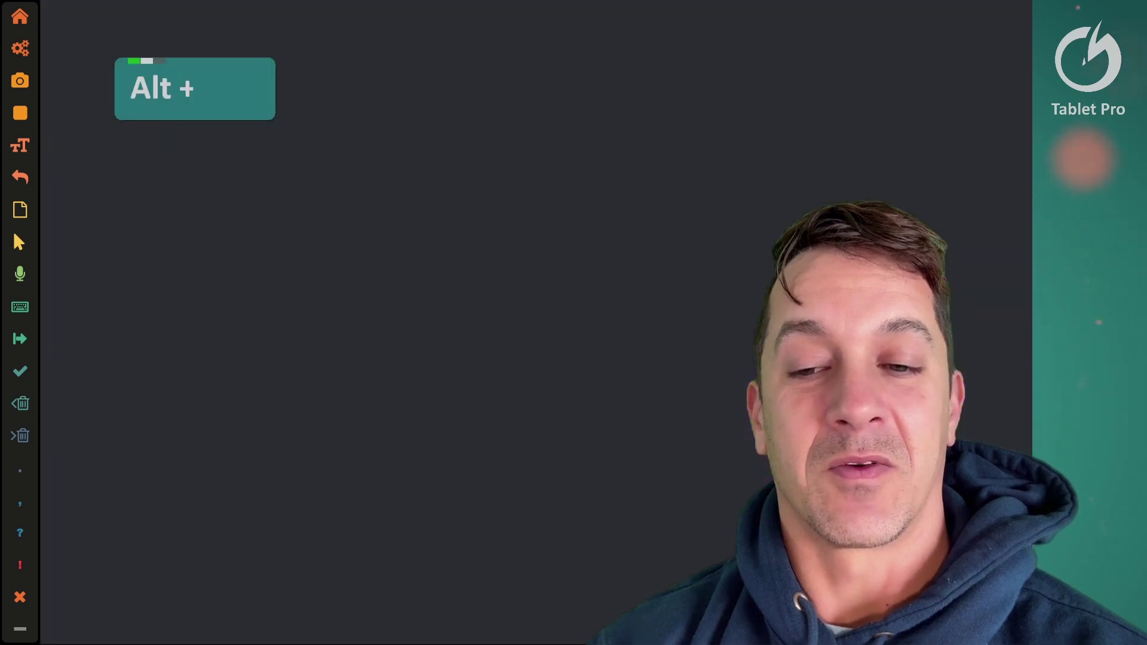
pyautogui.hotkey('alt', 'Tab')
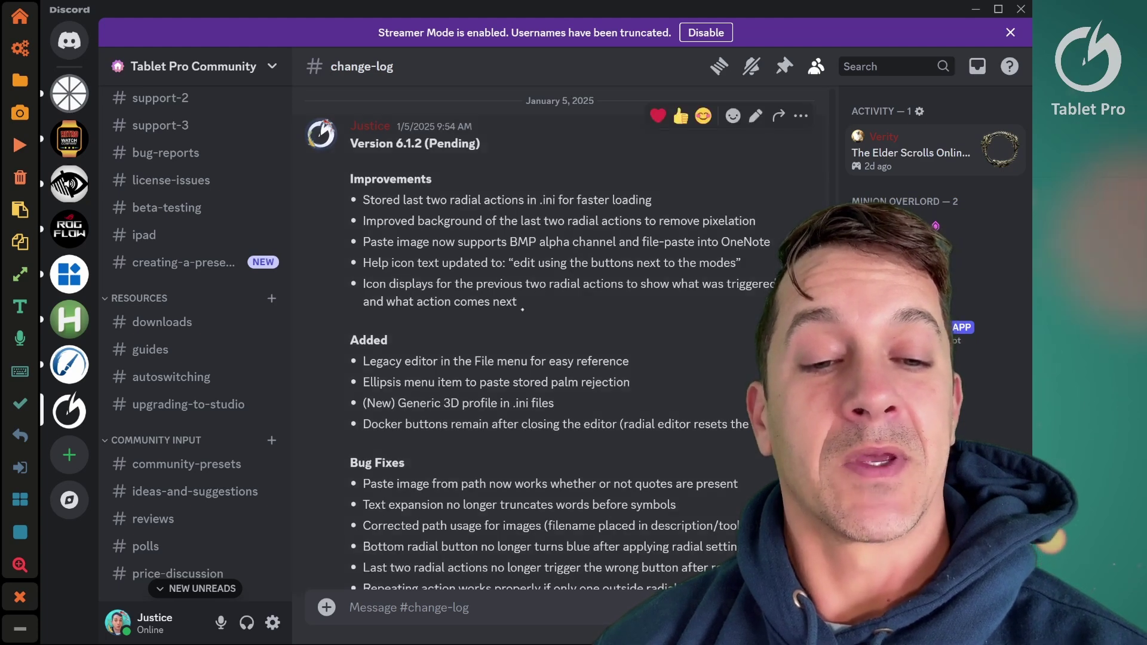
# - Open Tablet Pro STUDIO's main window and read the help information for Program profile and TOUCH controls
pyautogui.hotkey('ctrl', '\\')
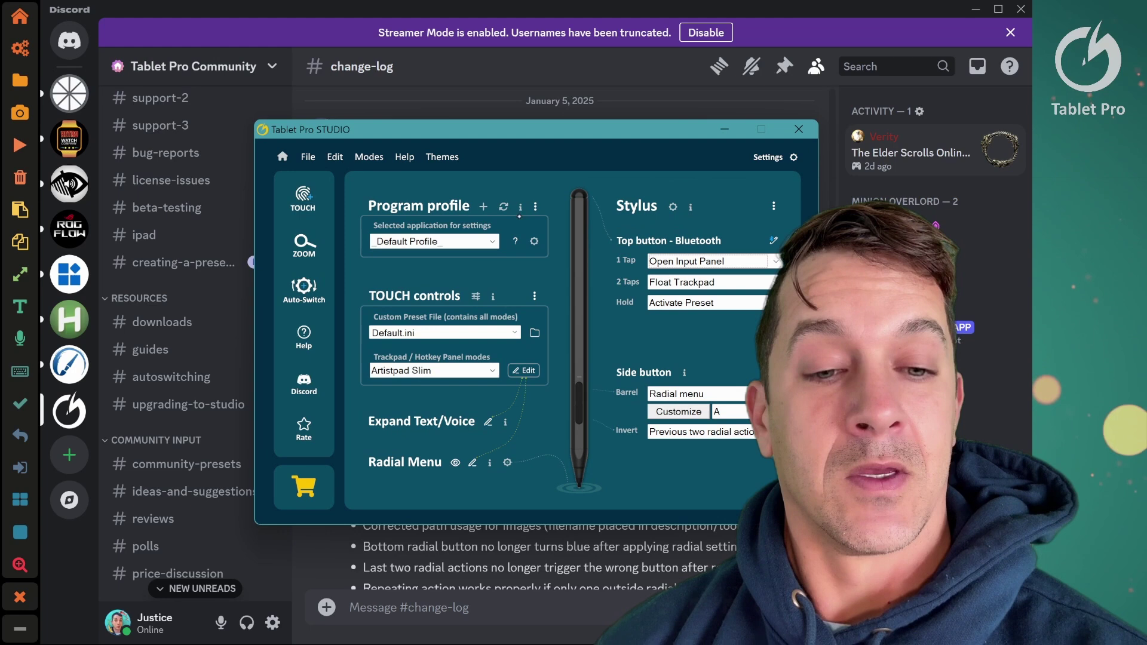
pyautogui.click(521, 207)
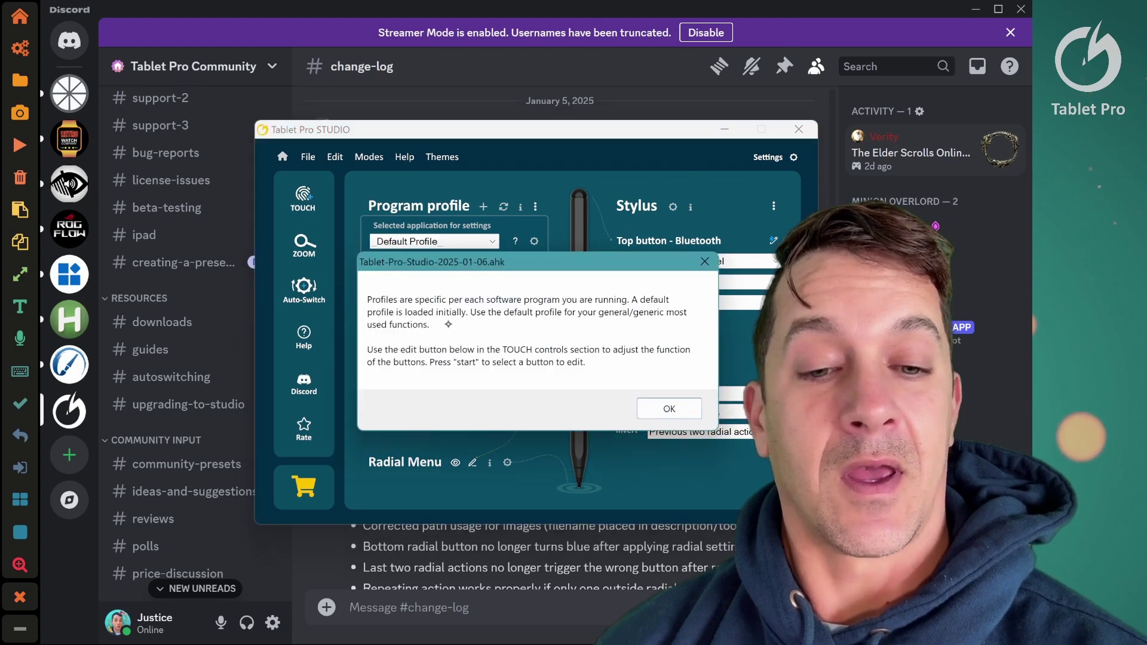
pyautogui.click(704, 261)
pyautogui.click(494, 297)
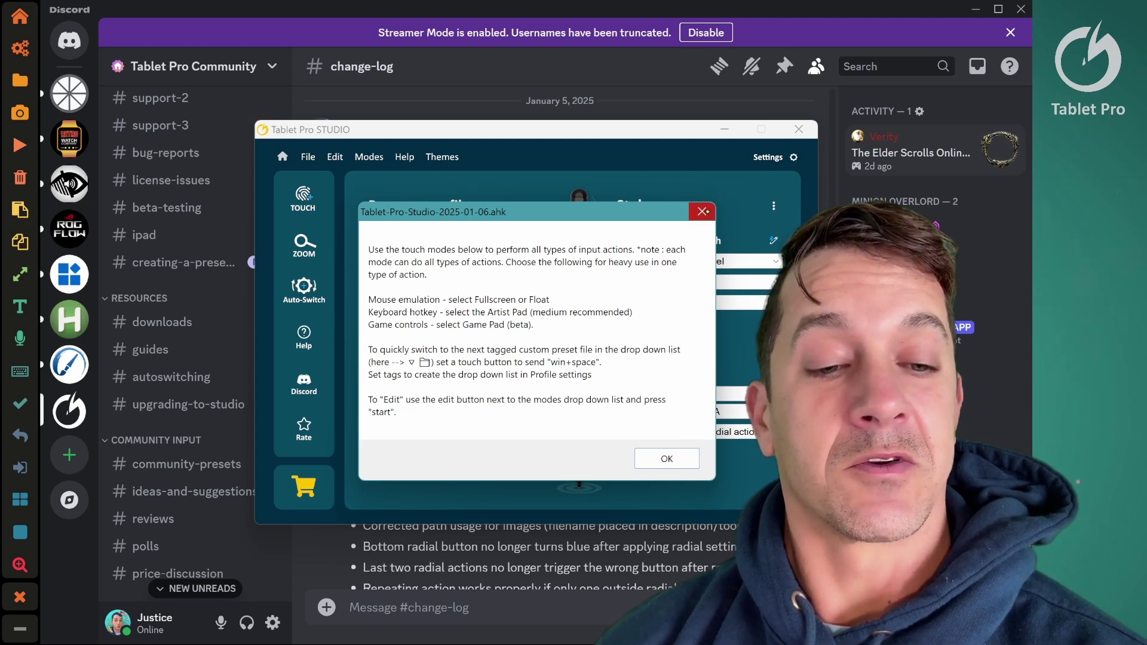
pyautogui.click(702, 212)
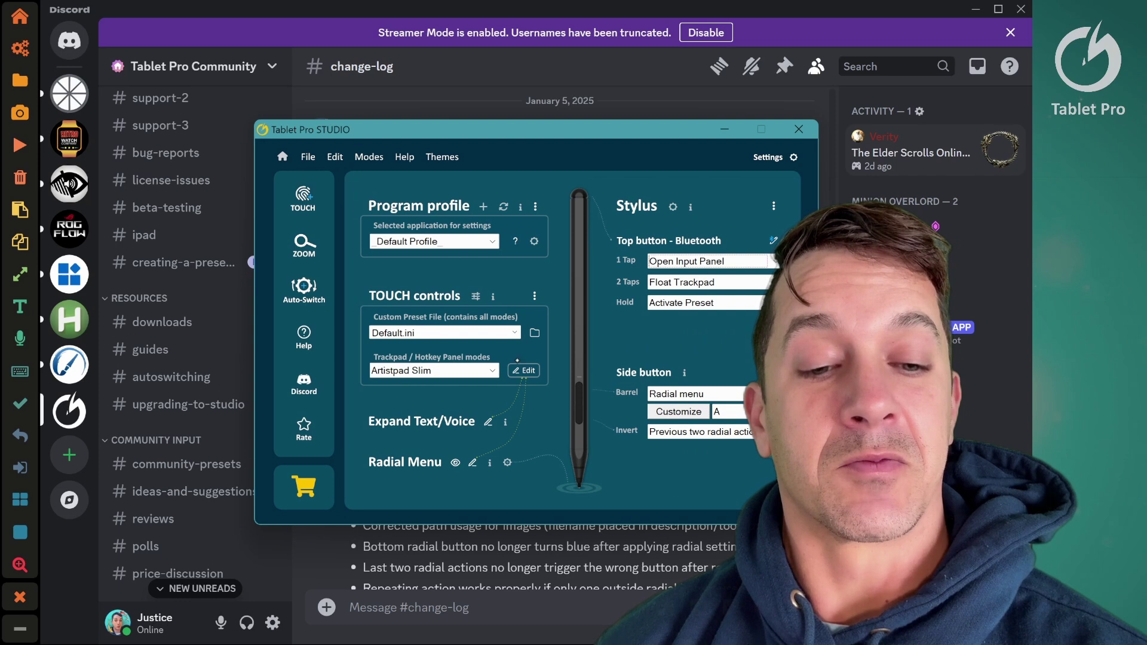
# - Keep Default as the custom preset file, minimize Discord, and switch the touch panel to the Default - Text preset using Text Tools
pyautogui.click(518, 333)
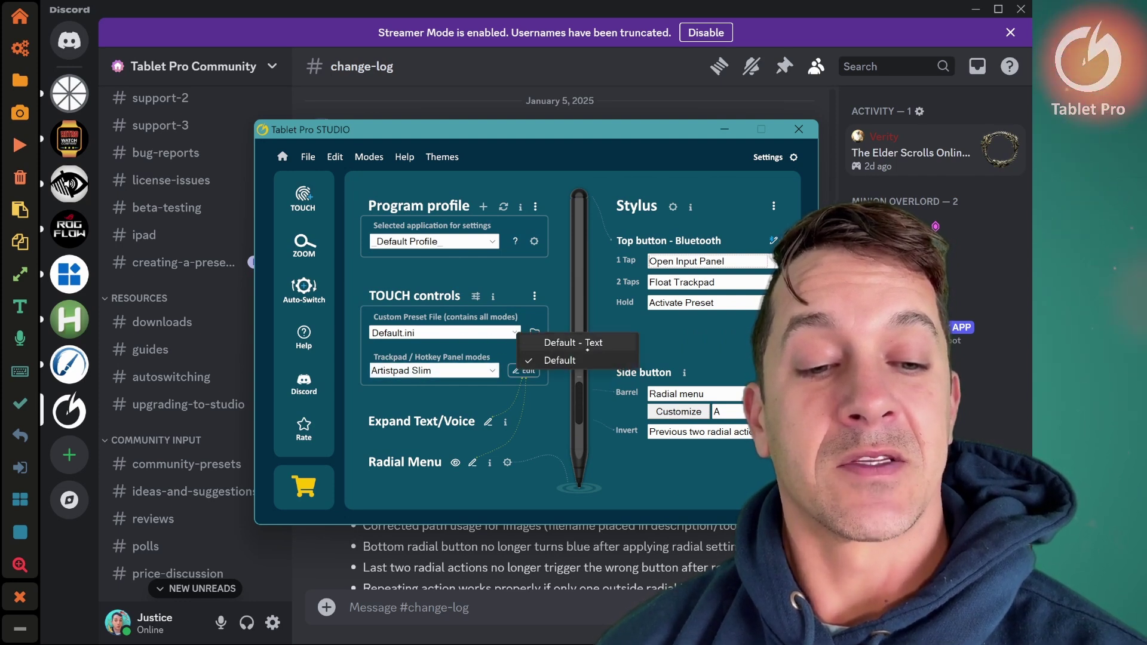
pyautogui.click(559, 360)
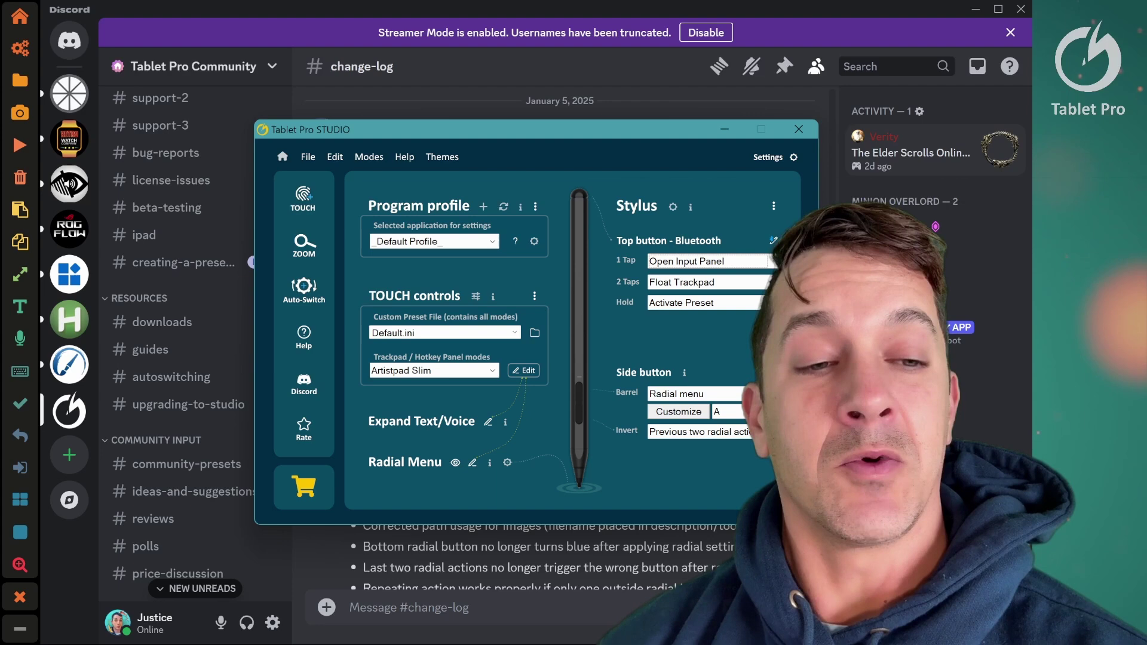
pyautogui.click(975, 9)
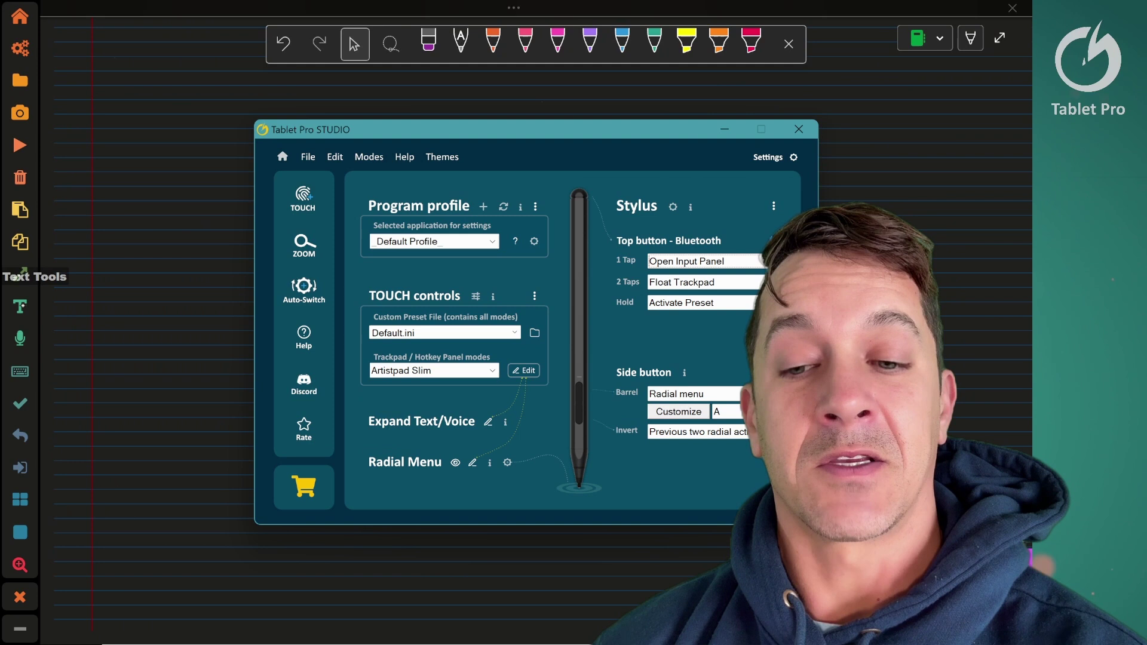
pyautogui.click(20, 306)
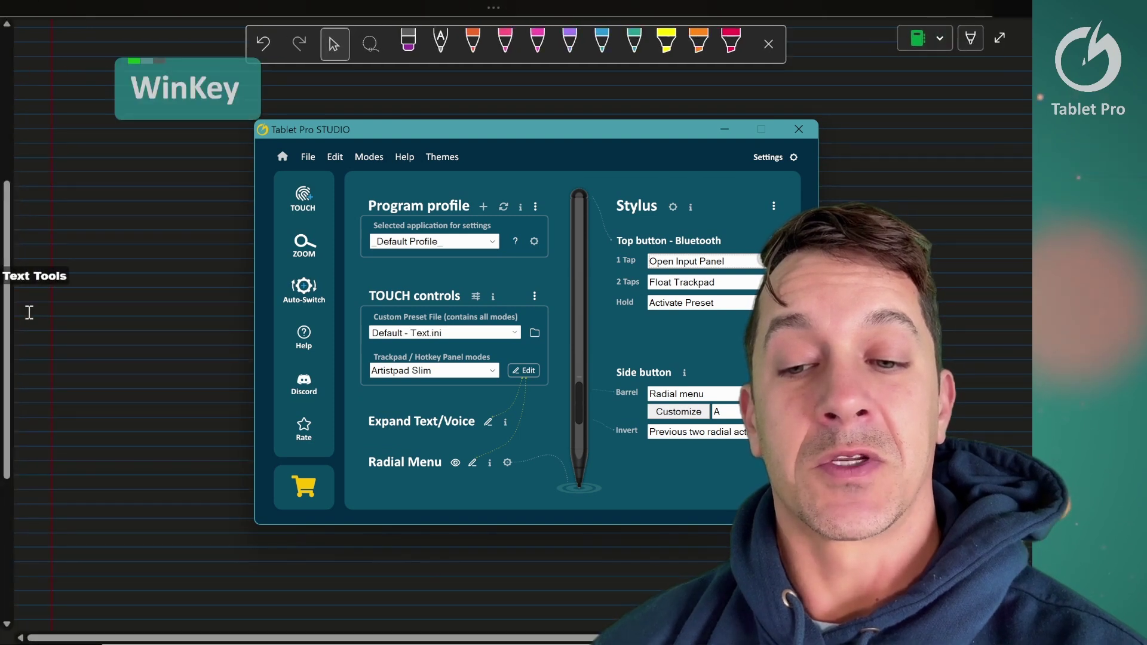
pyautogui.moveTo(39, 276)
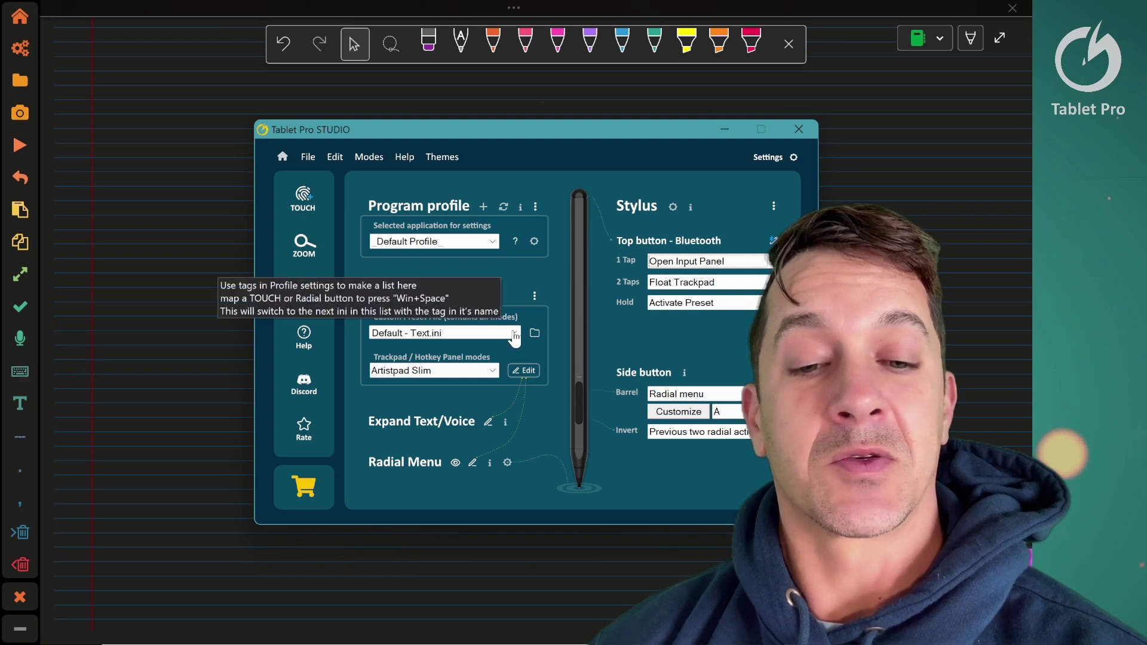
# - View the tagged preset list and the Default Profile's settings, including its custom preset file tags, and close the settings unchanged
pyautogui.click(515, 336)
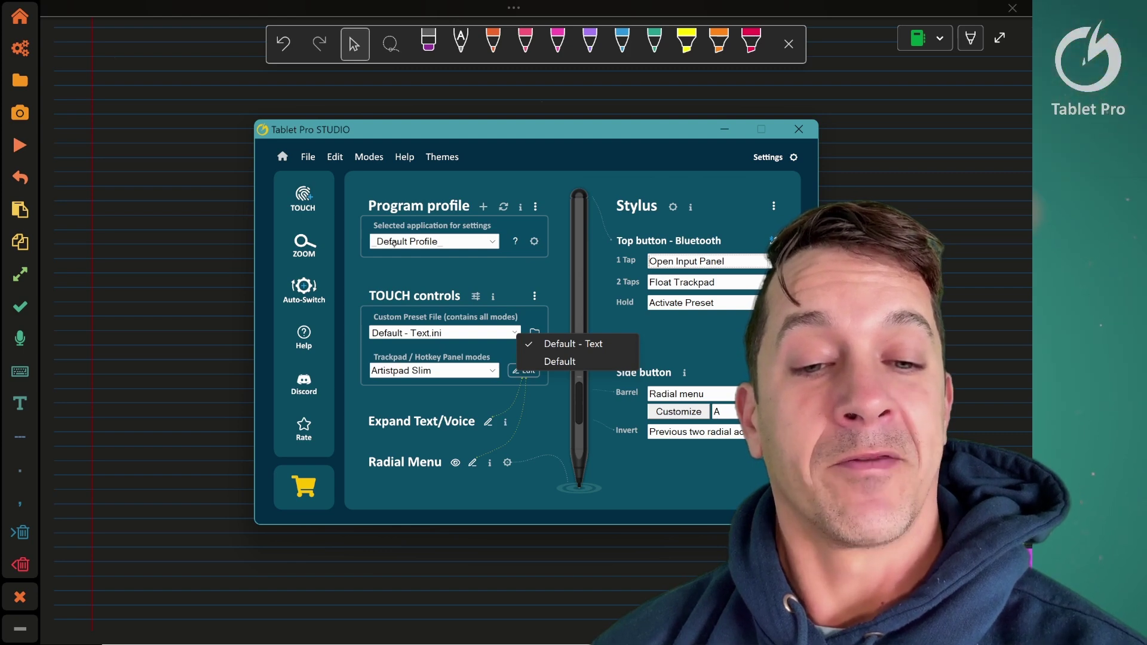
pyautogui.click(534, 246)
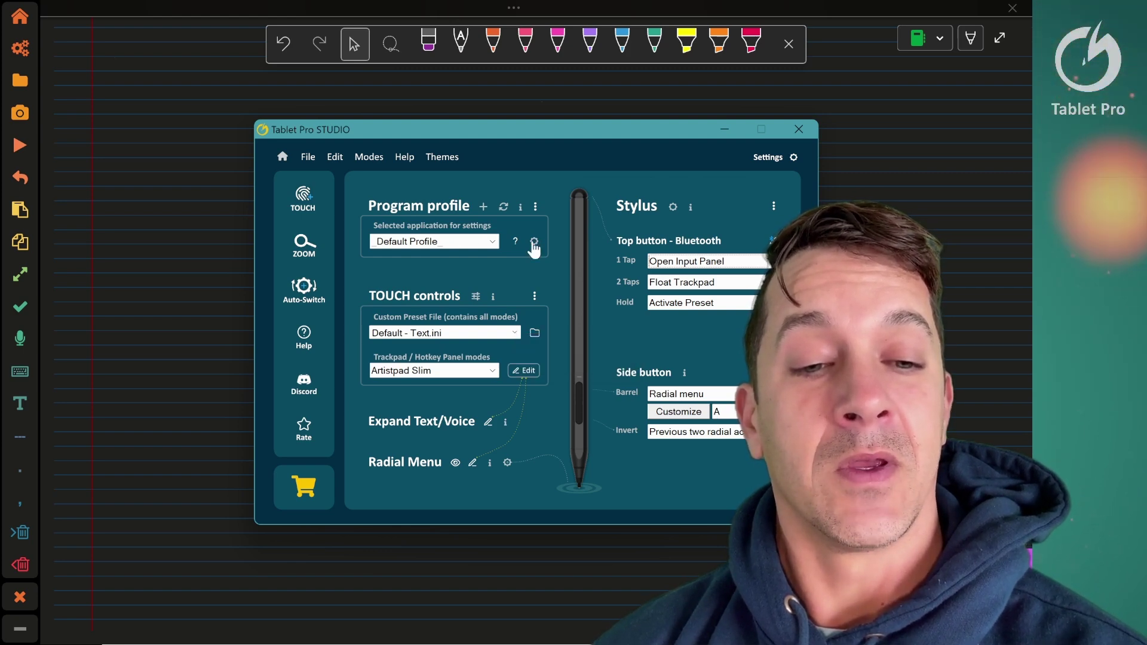
pyautogui.click(533, 246)
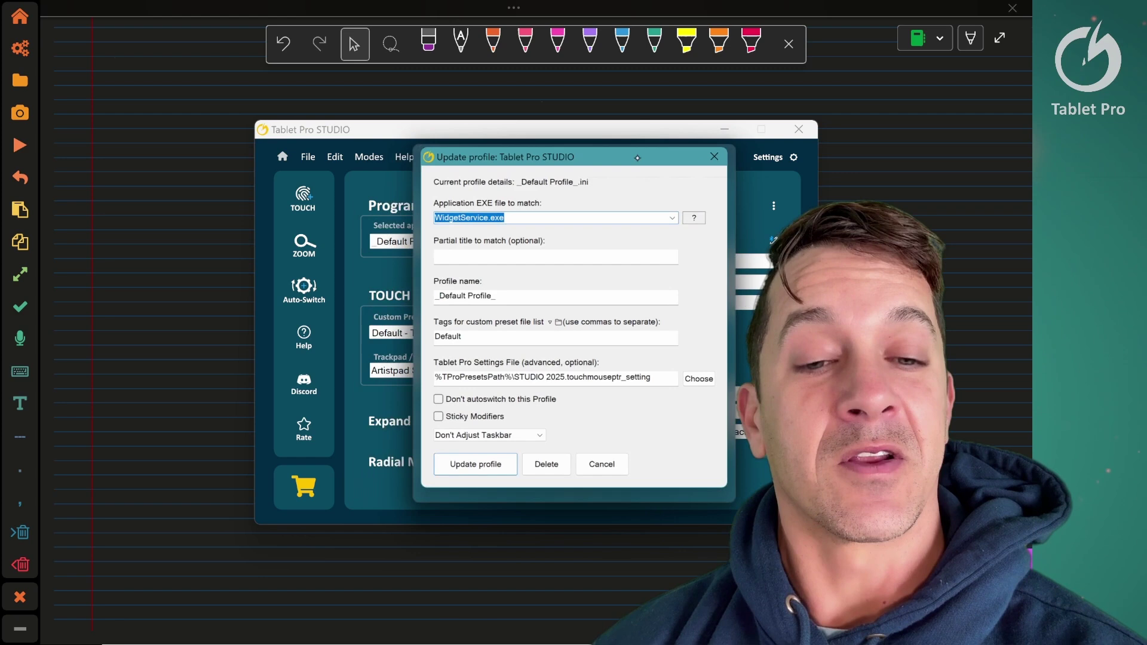
pyautogui.moveTo(638, 157); pyautogui.dragTo(699, 161)
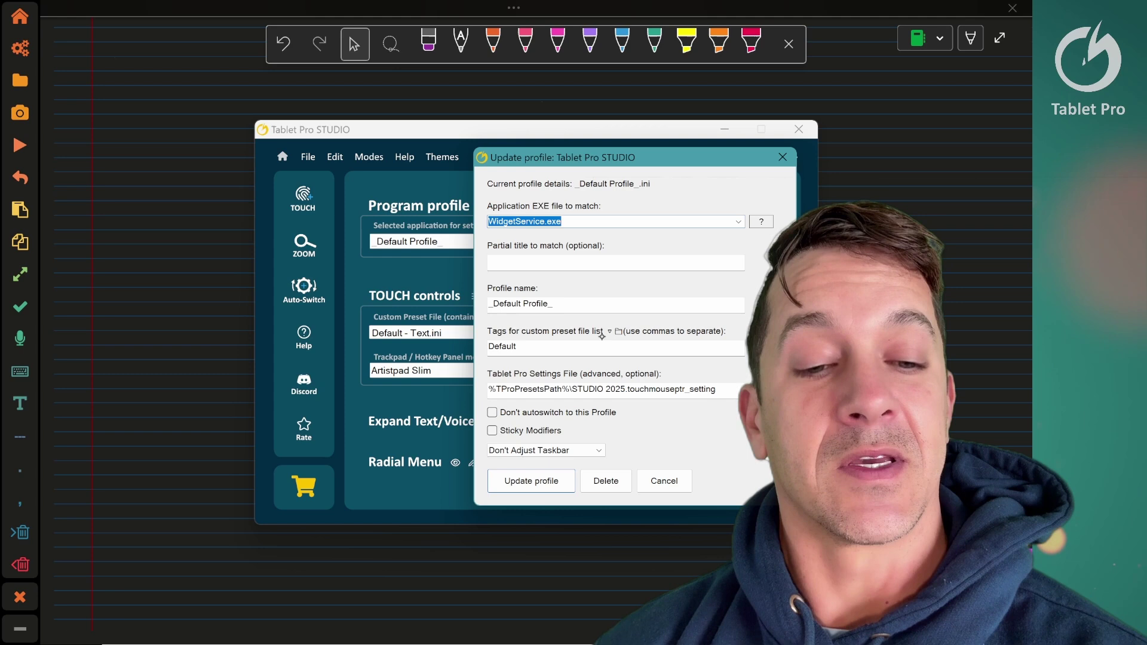
pyautogui.click(781, 157)
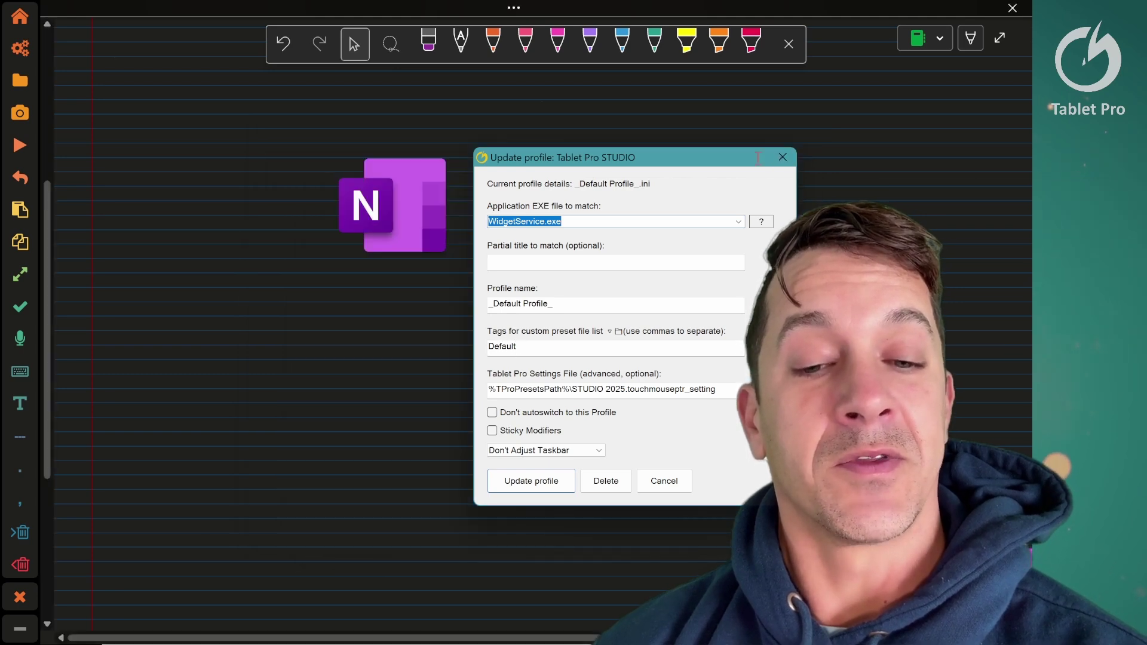
pyautogui.click(783, 158)
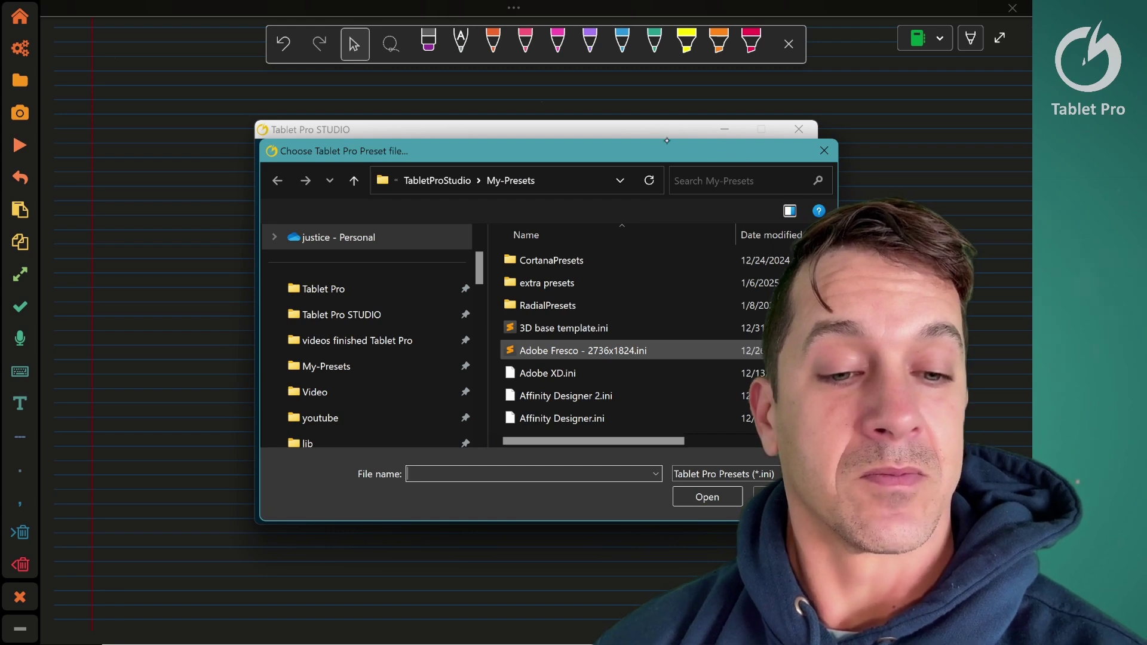
# - Browse the My-Presets folder for preset files carrying the Default tag and cancel the file chooser
pyautogui.scroll(-1, 583, 351)
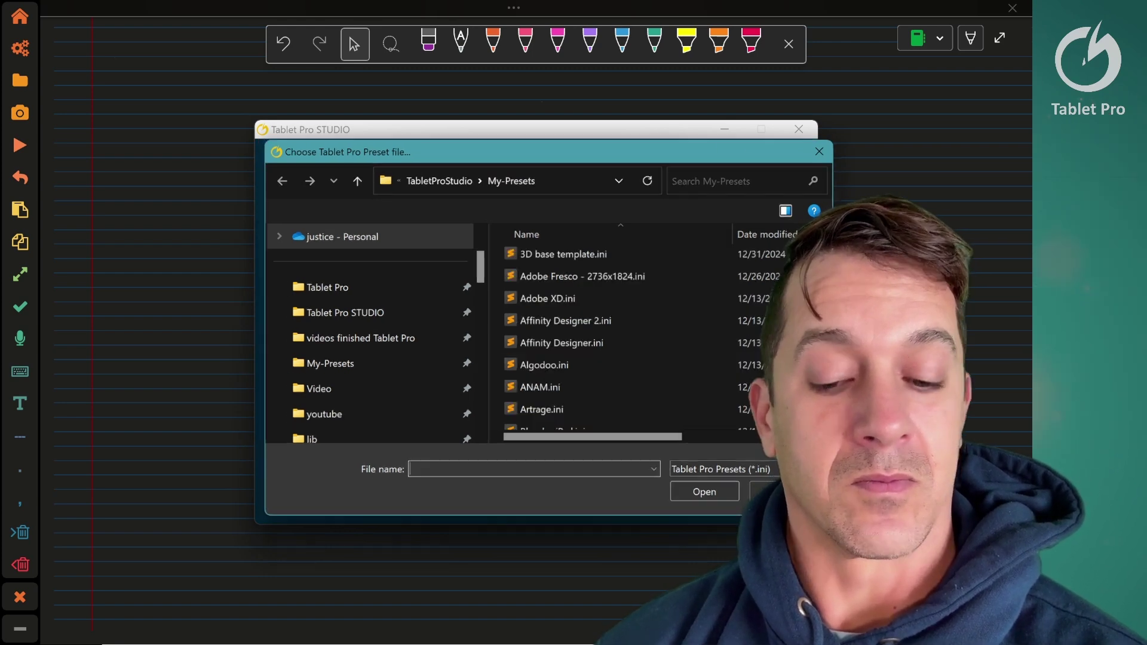
pyautogui.moveTo(536, 151); pyautogui.dragTo(432, 150)
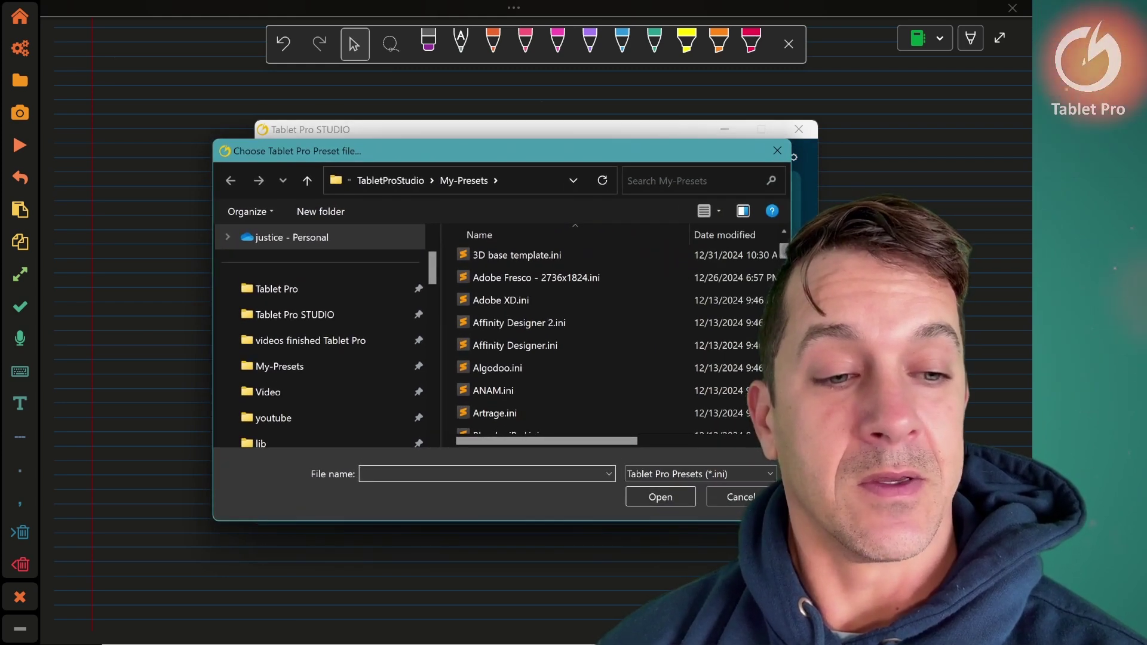
pyautogui.scroll(-7, 538, 302)
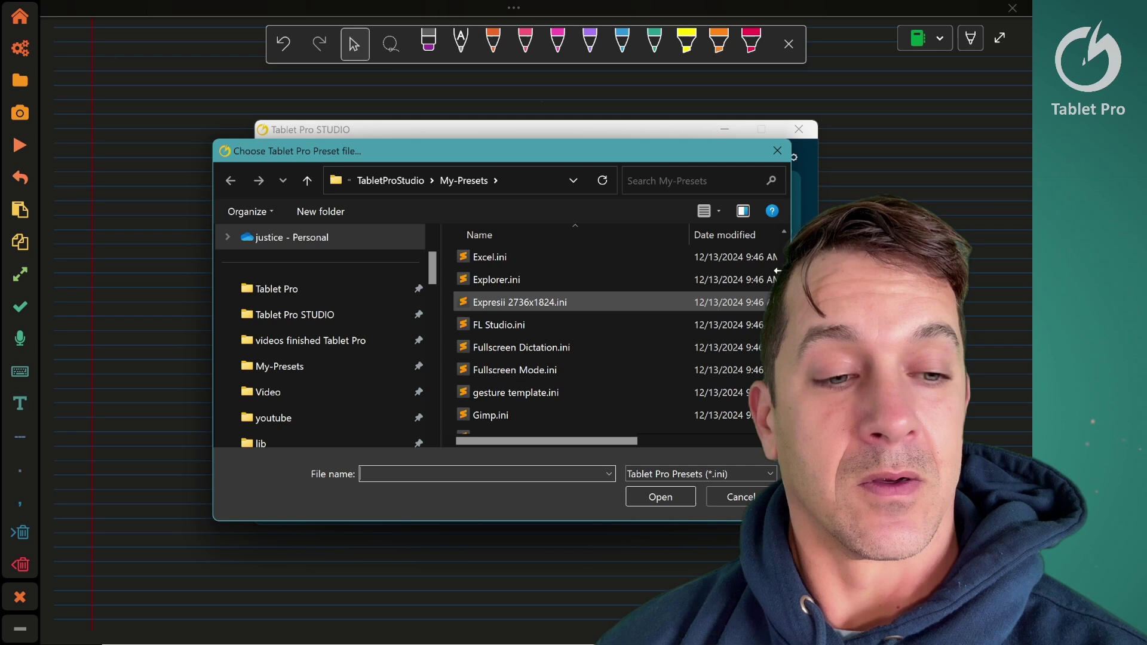
pyautogui.scroll(2, 537, 302)
pyautogui.scroll(-1, 538, 302)
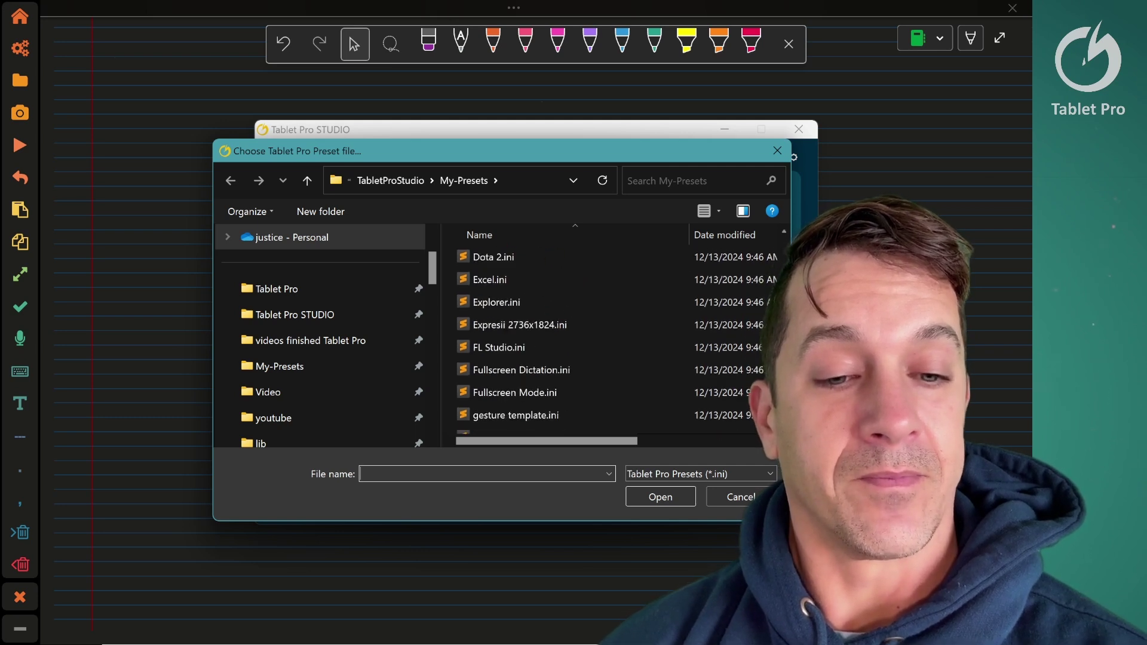
pyautogui.scroll(3, 602, 317)
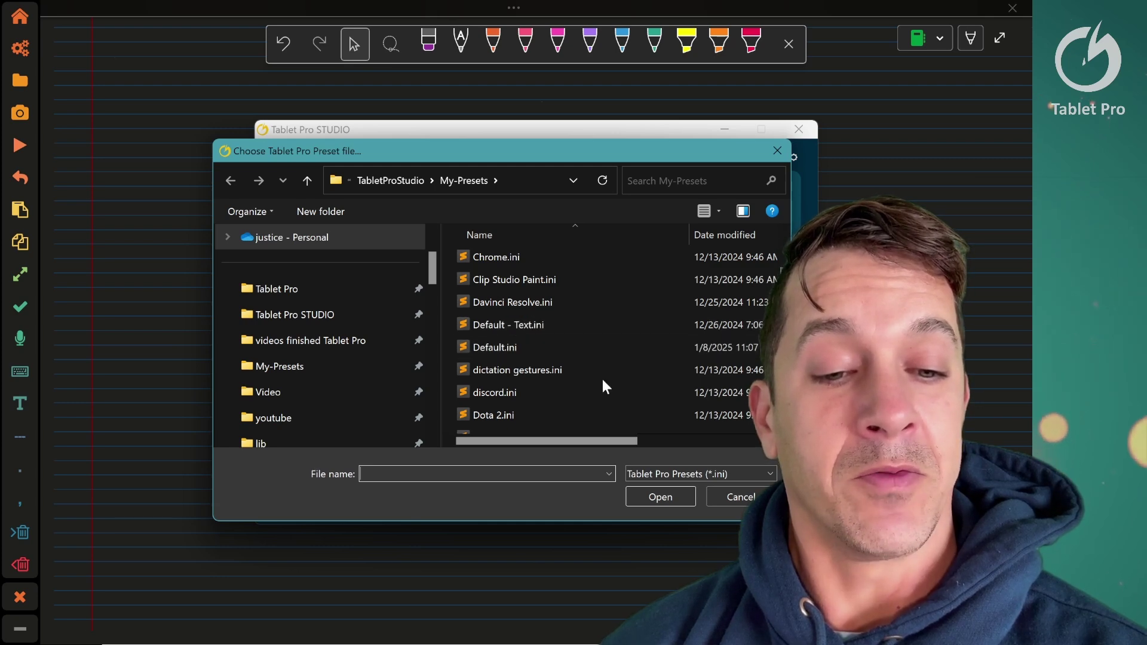
pyautogui.click(740, 493)
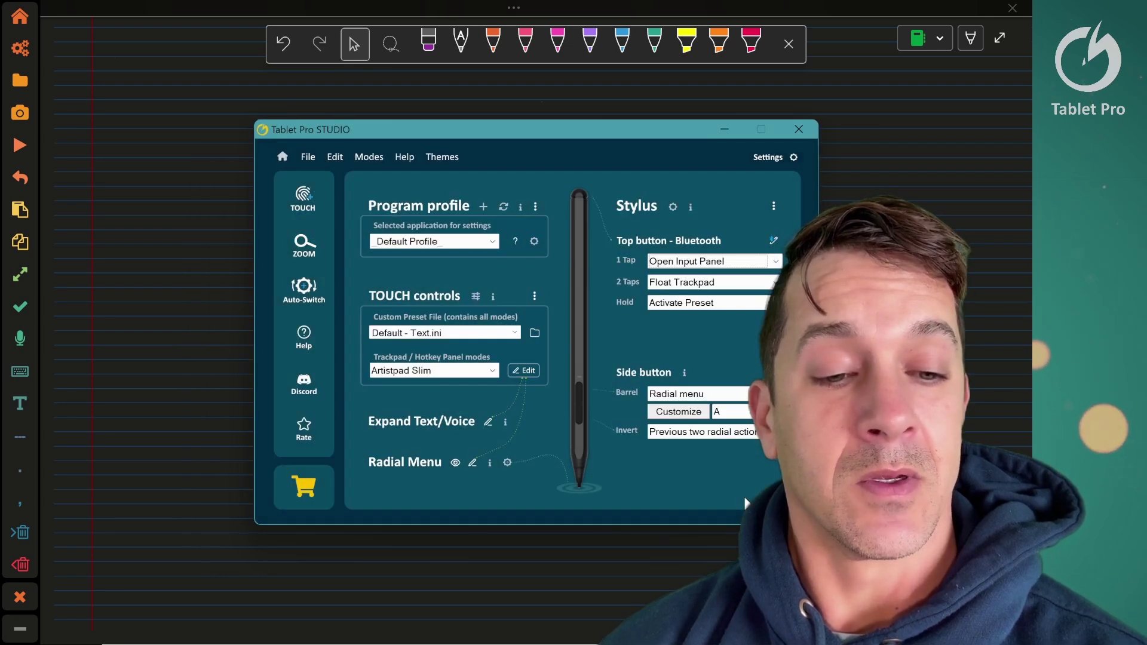
# - Close Tablet Pro STUDIO and cycle through the tagged artist pads from the touch panel over the OneNote page
pyautogui.click(514, 332)
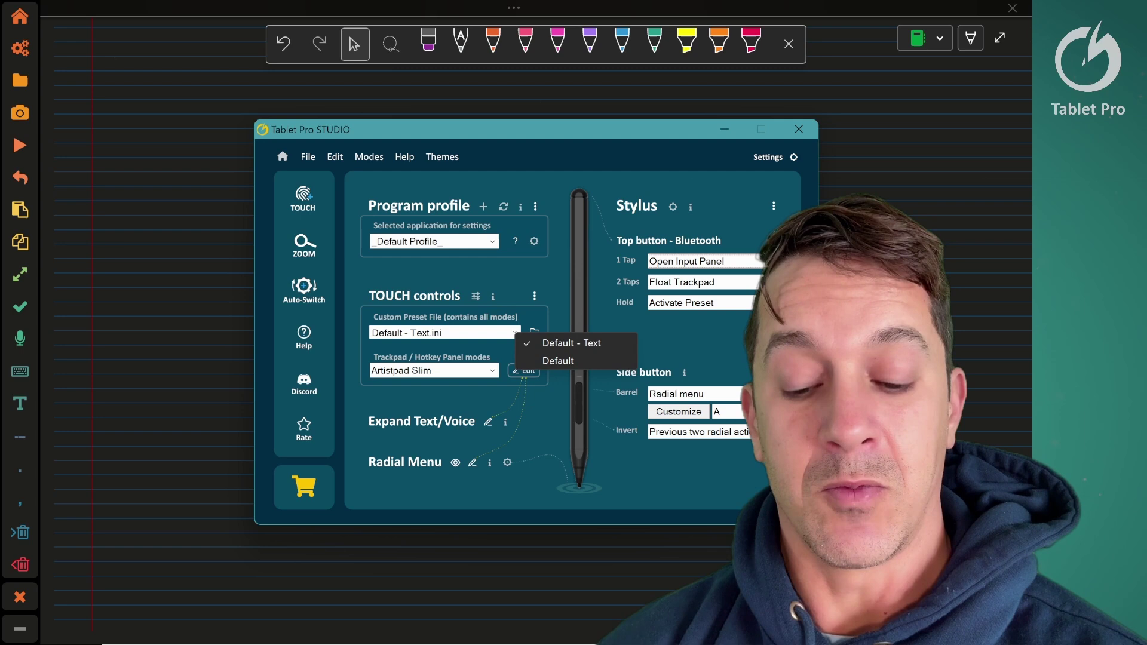
pyautogui.click(799, 129)
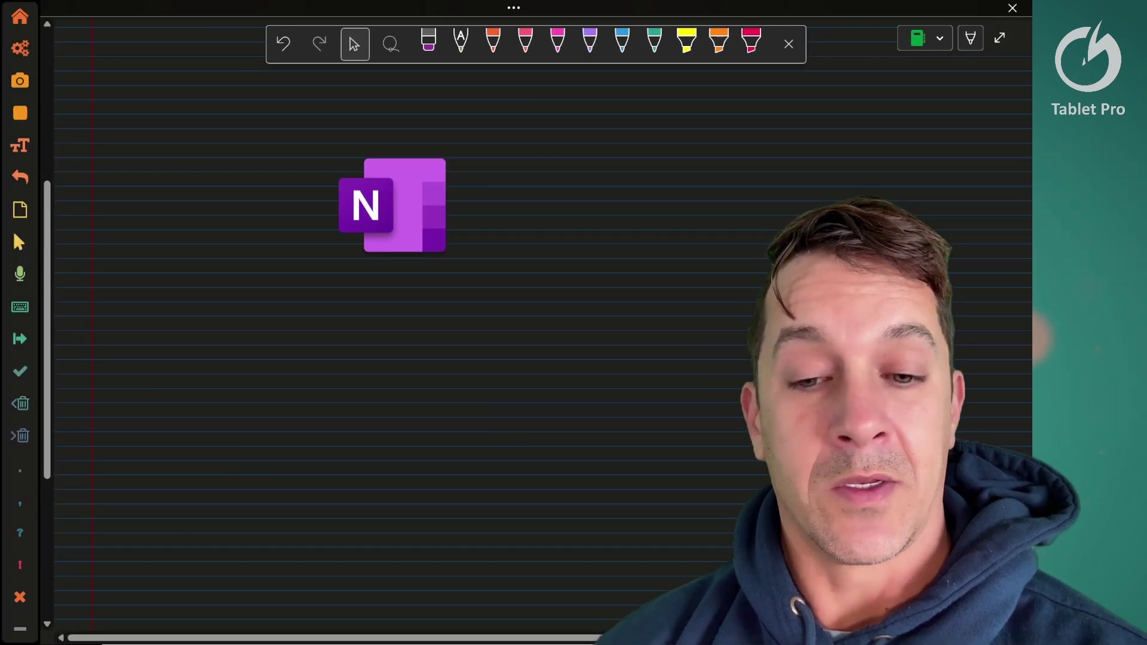
pyautogui.click(20, 339)
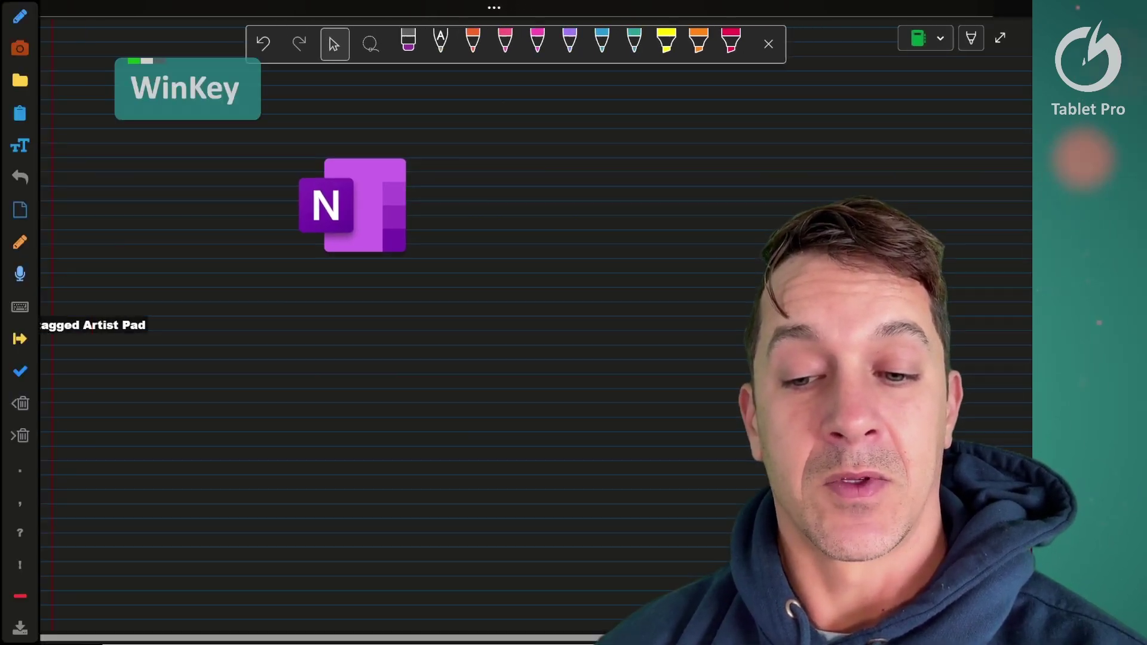
pyautogui.click(19, 338)
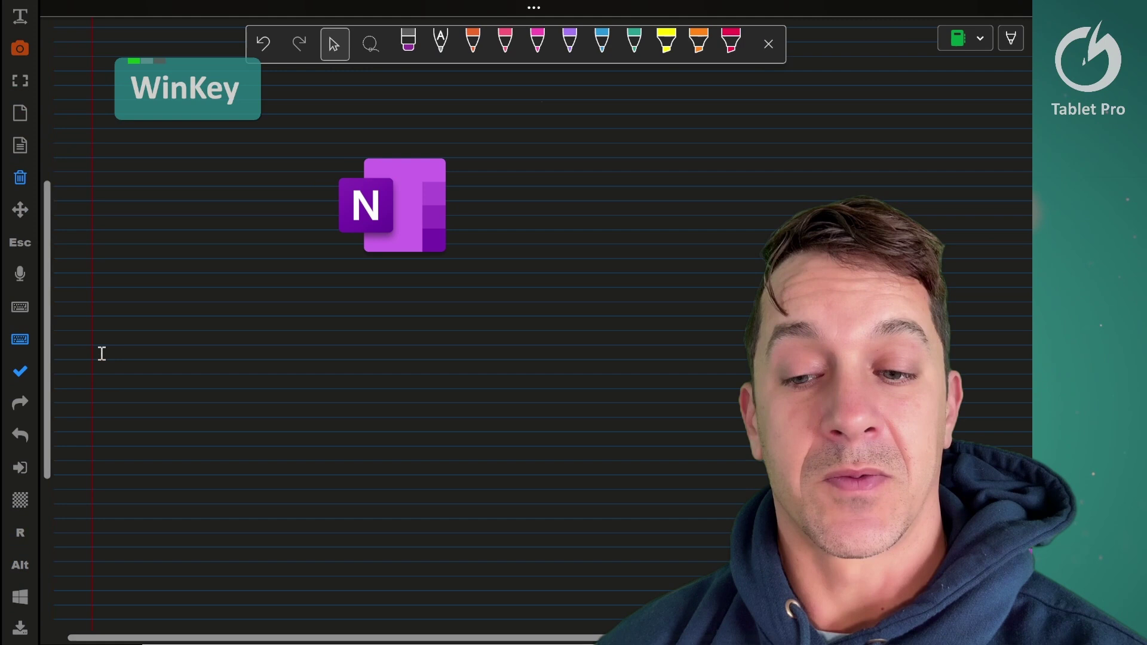
pyautogui.click(20, 307)
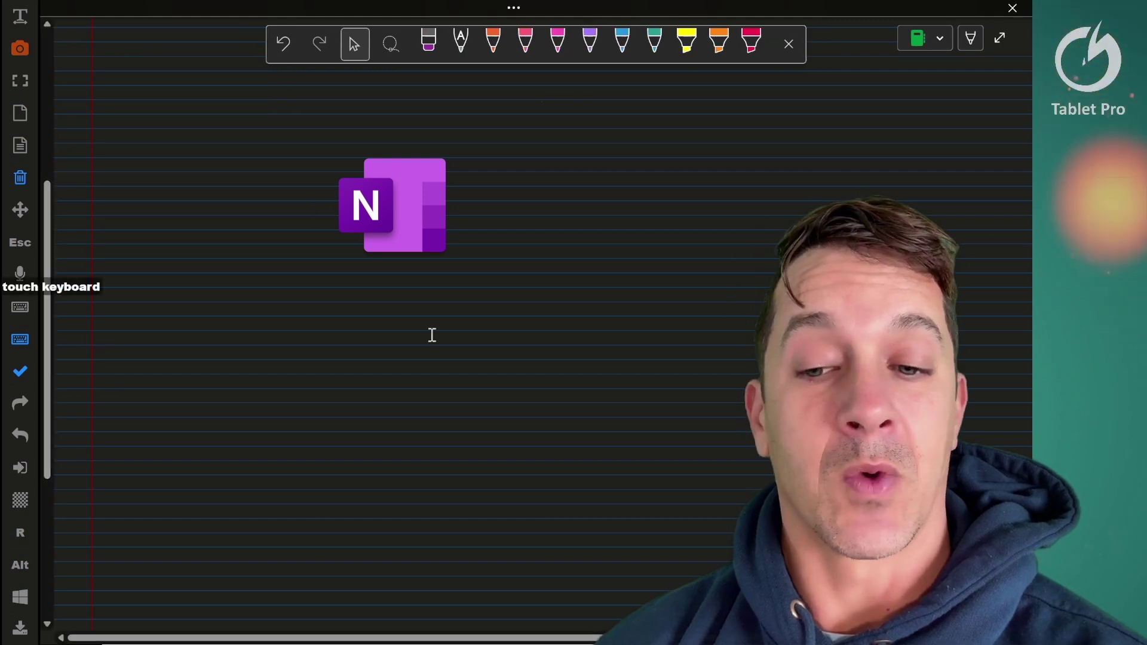
pyautogui.click(20, 339)
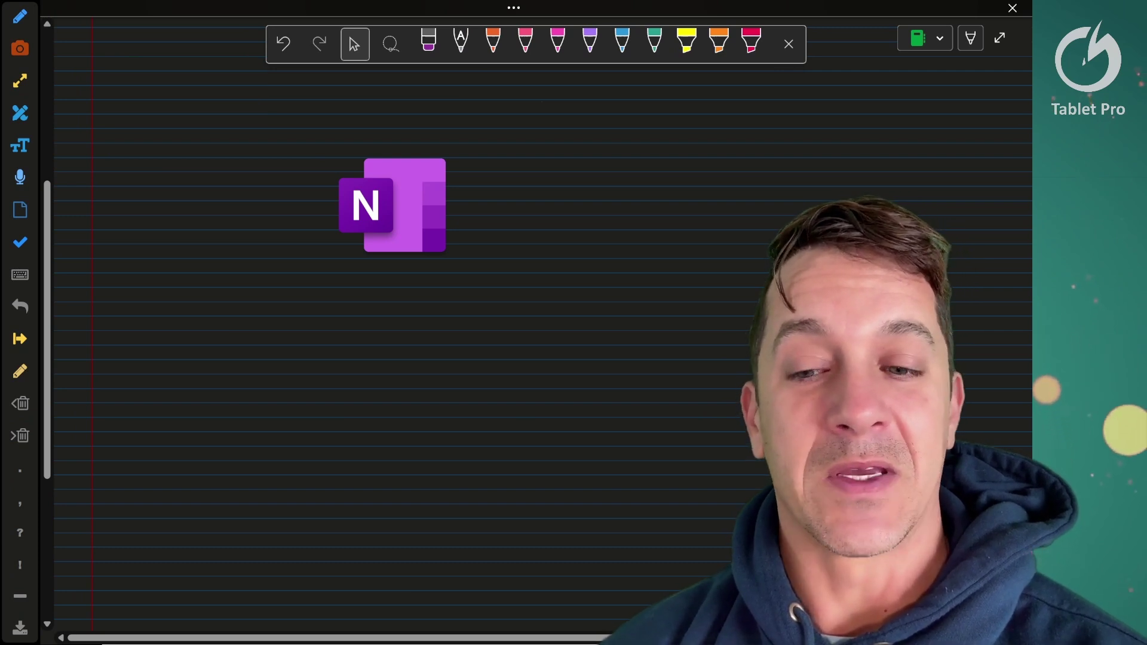
pyautogui.press('super')
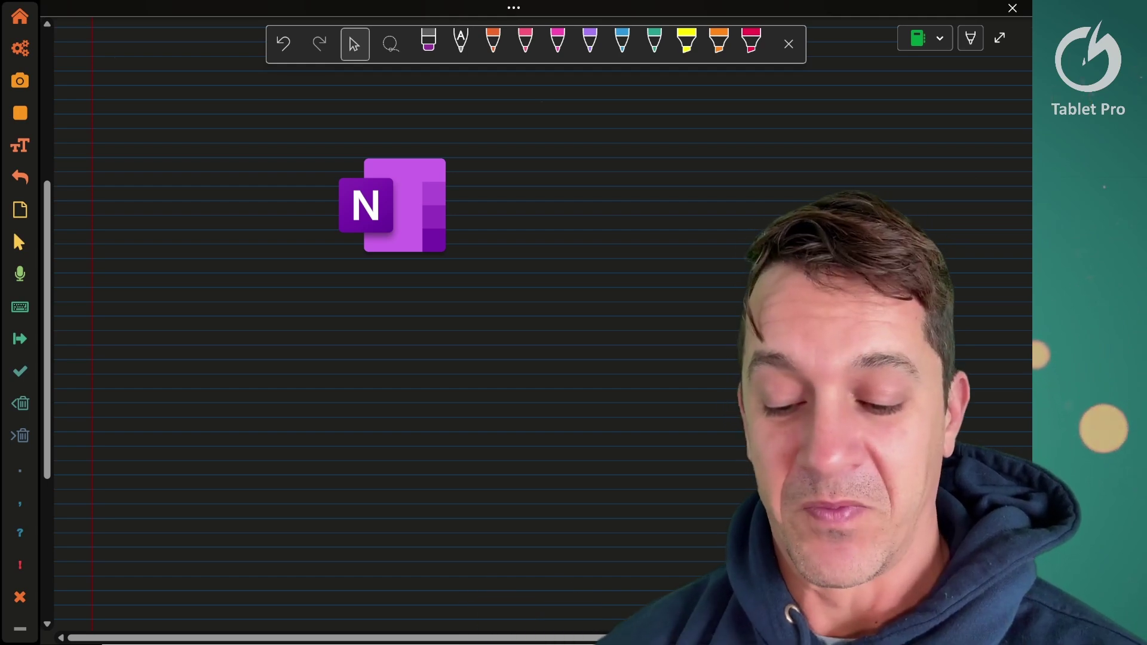
# - Switch to Discord and read the Added and Bug Fixes sections of the Version 6.1.2 change log
pyautogui.hotkey('alt', 'Tab')
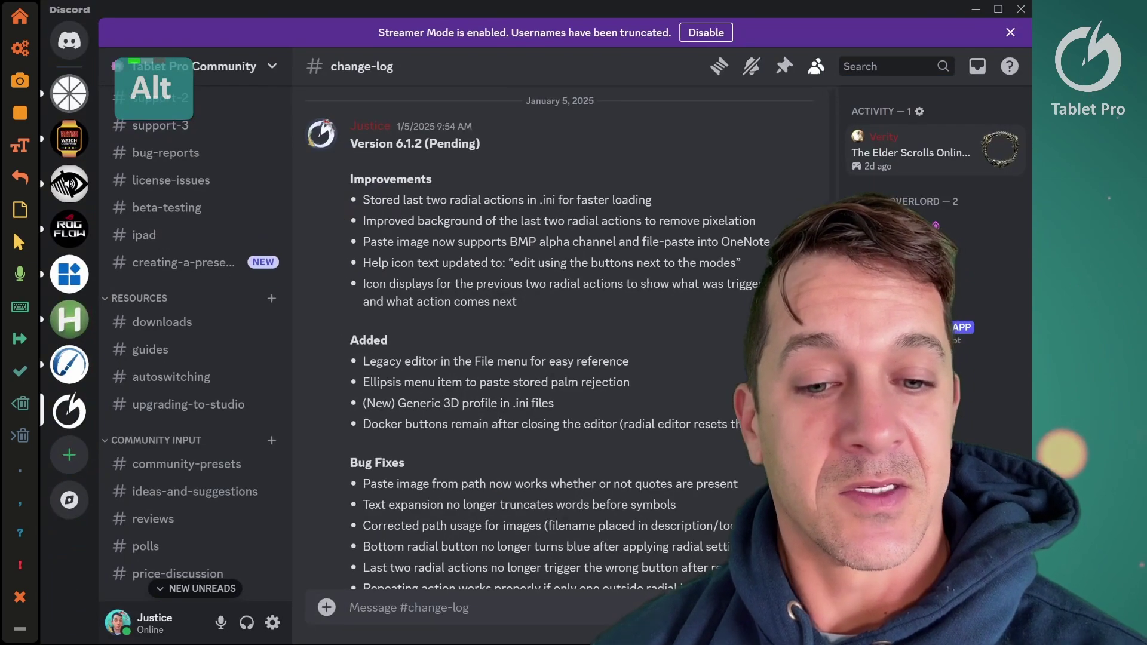
pyautogui.scroll(-1, 532, 335)
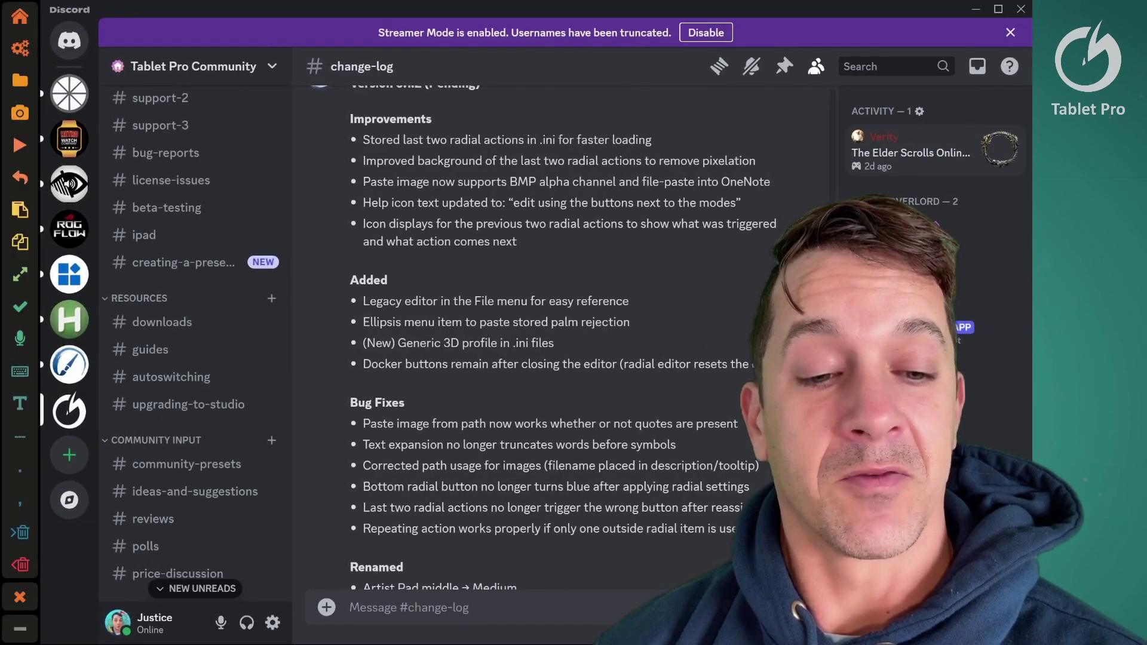
# - Open Tablet Pro STUDIO, view the preset files in the My-Presets folder, and cancel without choosing one
pyautogui.hotkey('ctrl', '\\')
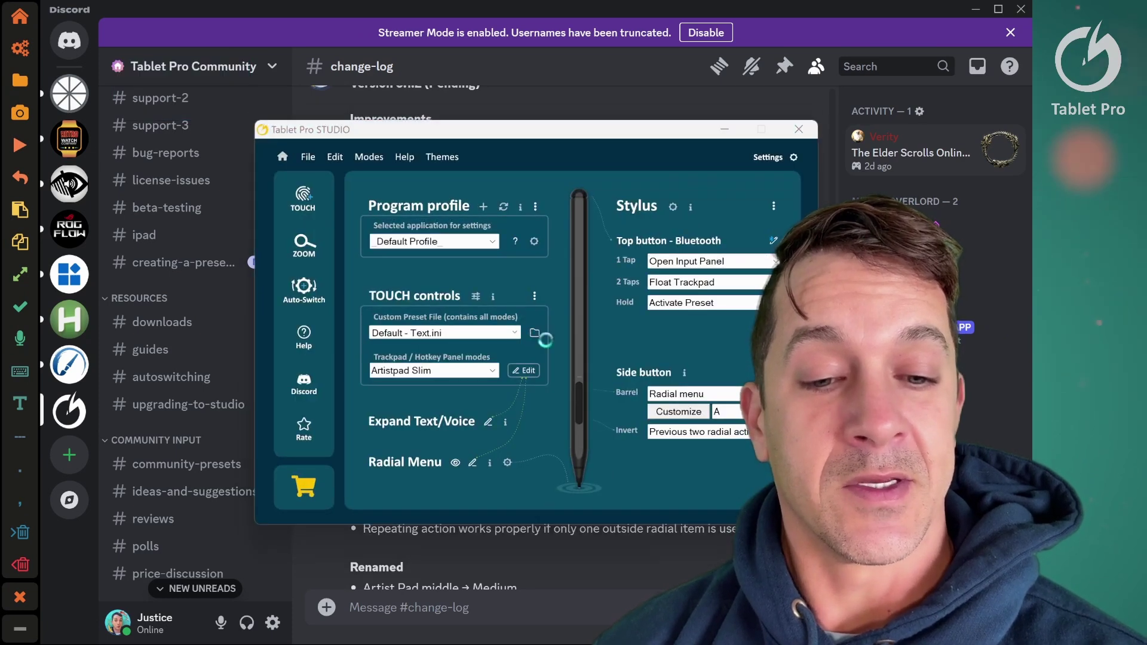
pyautogui.click(535, 333)
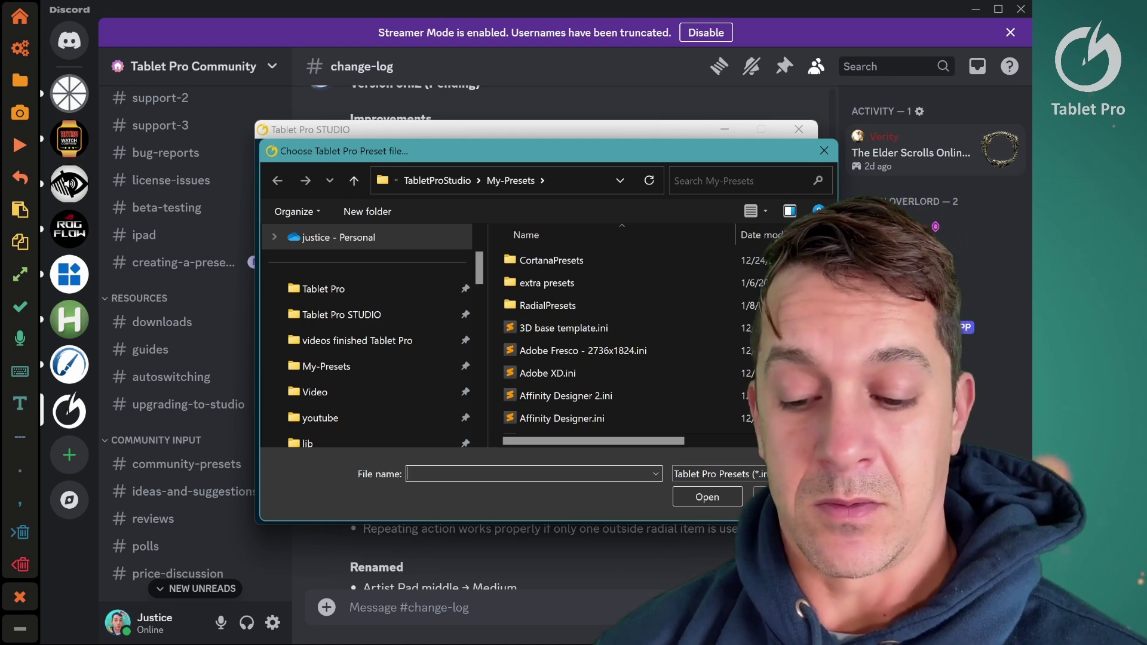
pyautogui.press('Escape')
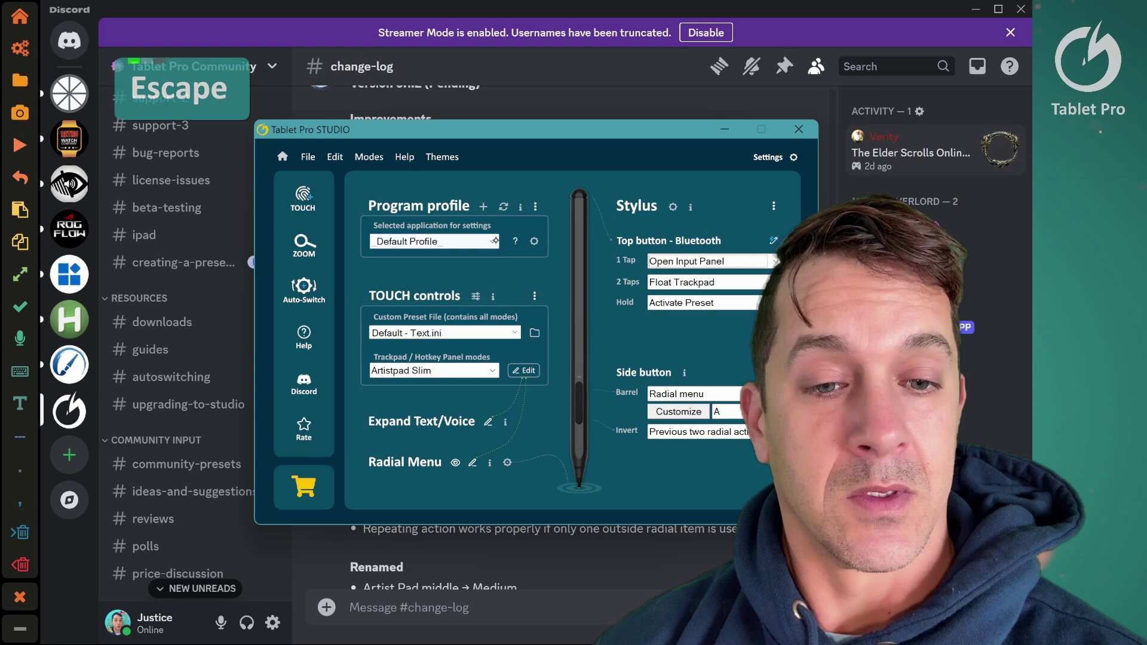
# - Select Blender as the program profile and close Tablet Pro STUDIO
pyautogui.click(495, 240)
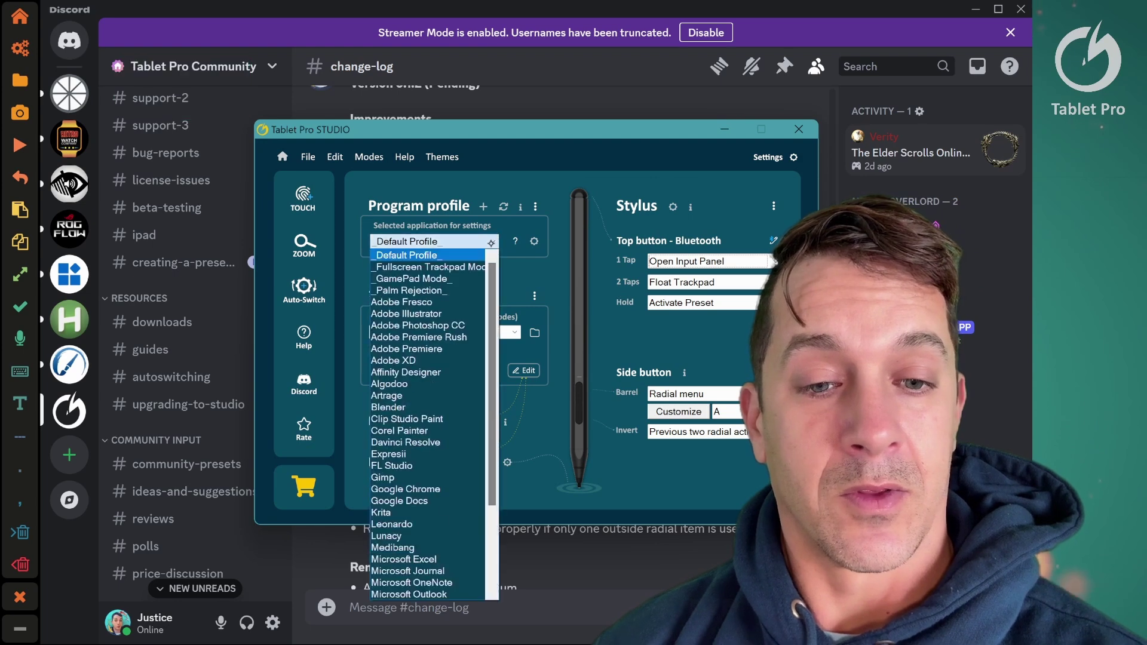
pyautogui.click(423, 407)
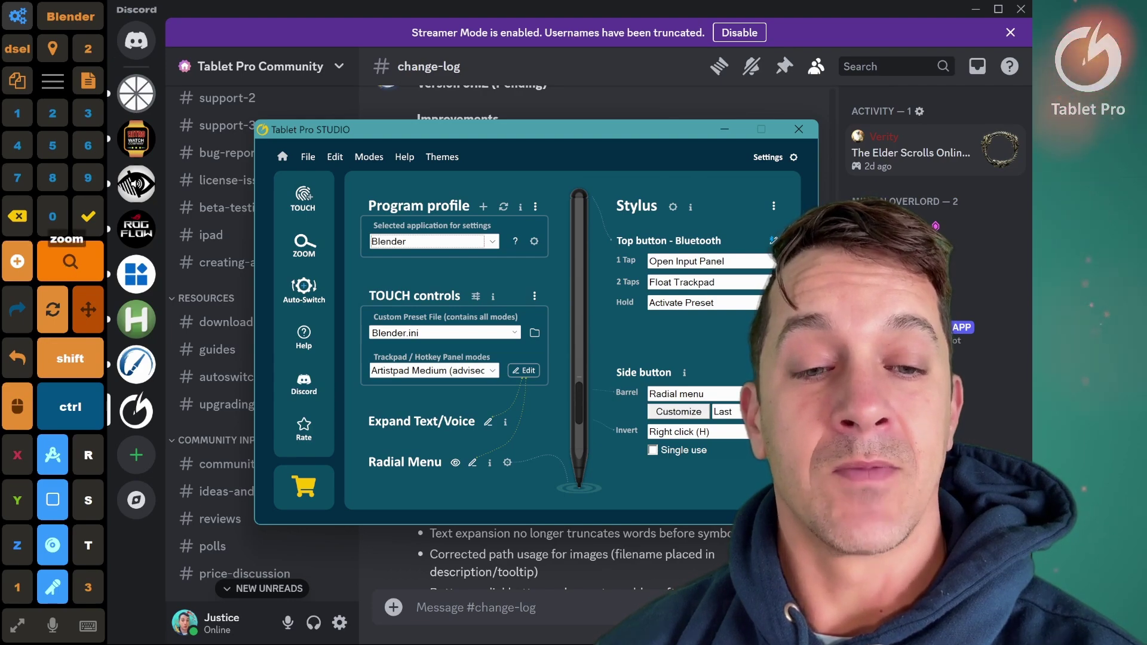
pyautogui.click(798, 130)
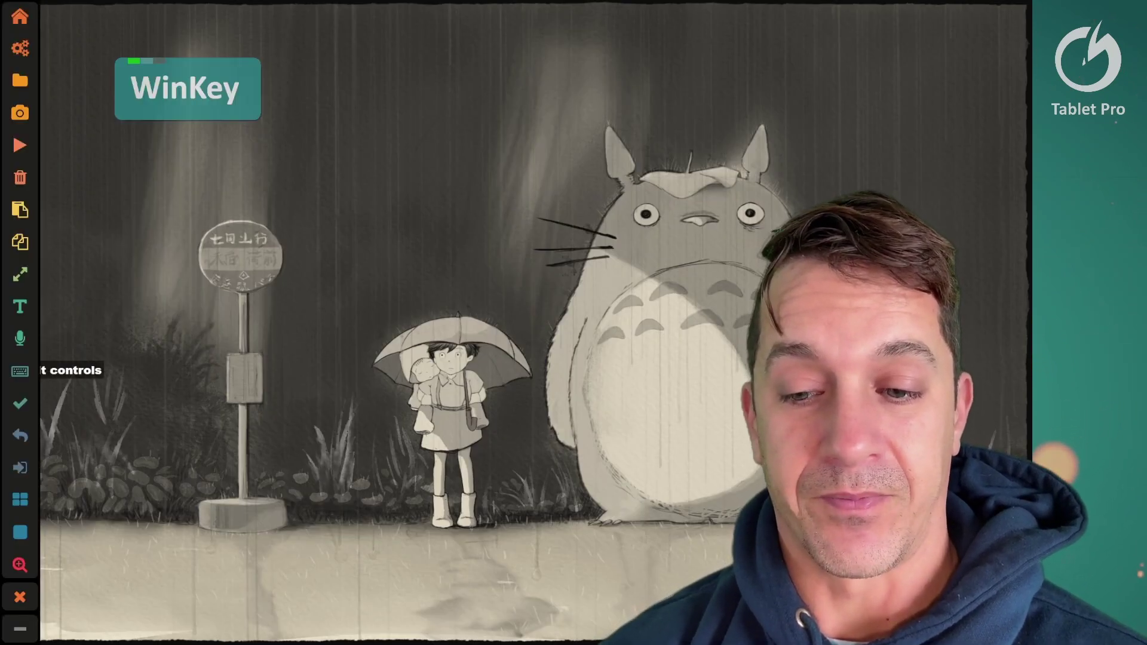
# - Reopen Tablet Pro STUDIO over the desktop and load the Blender program profile
pyautogui.hotkey('ctrl', '\\')
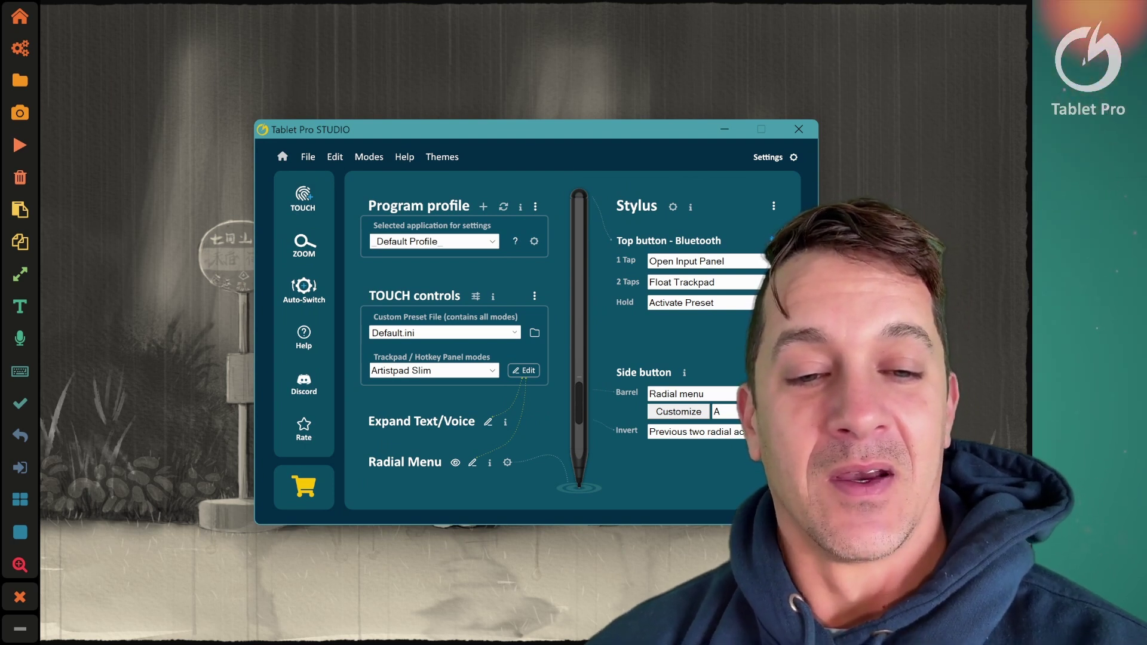
pyautogui.click(433, 241)
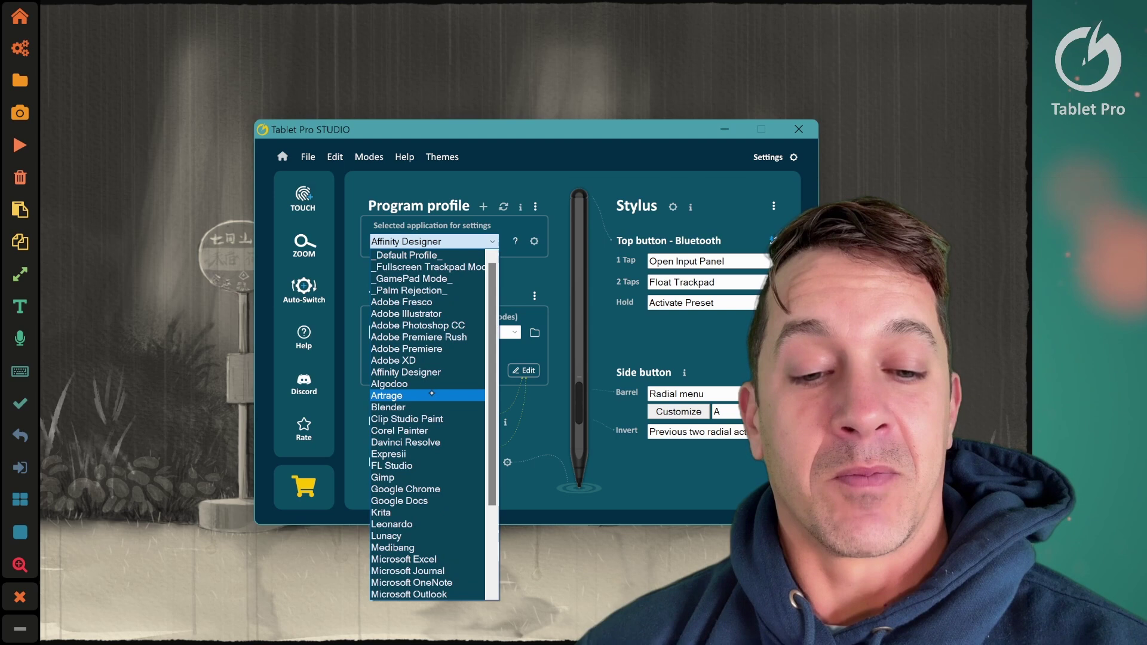
pyautogui.click(394, 407)
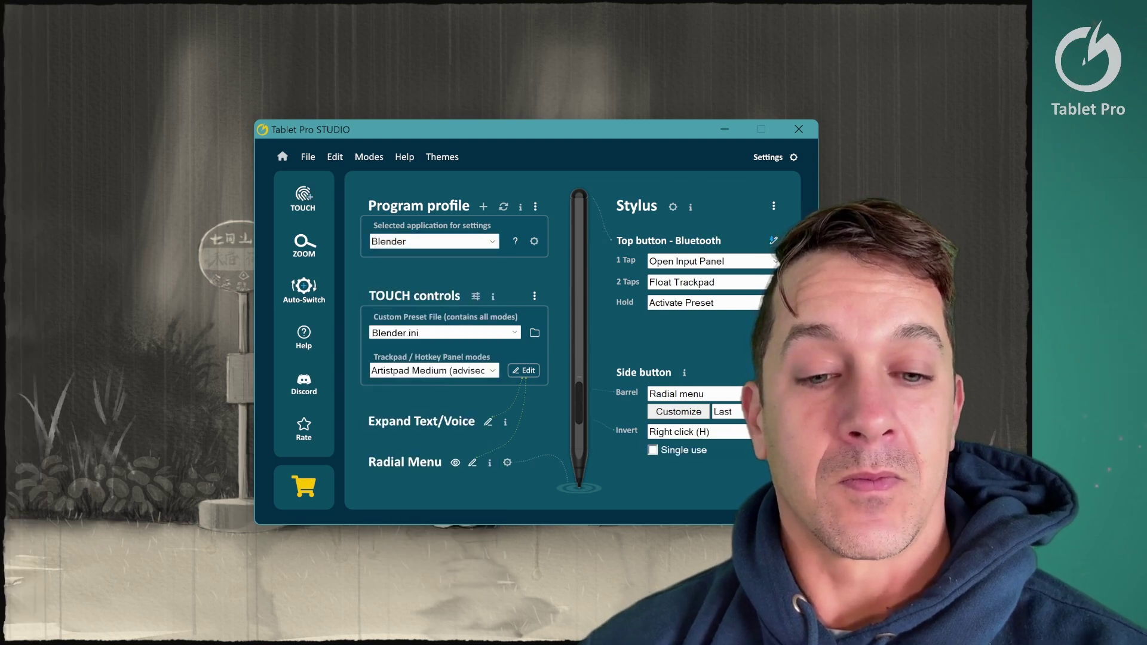
# - Start TOUCH with the Blender preset, close Tablet Pro STUDIO, and try the zoom control on the Artist Pad
pyautogui.click(304, 197)
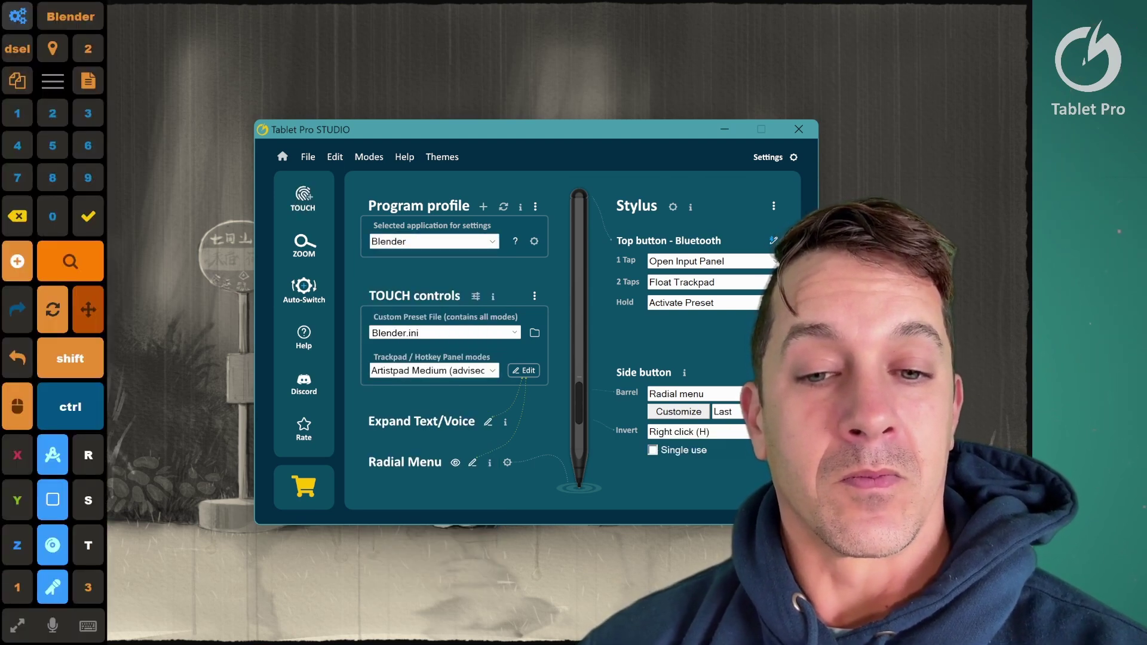
pyautogui.click(798, 129)
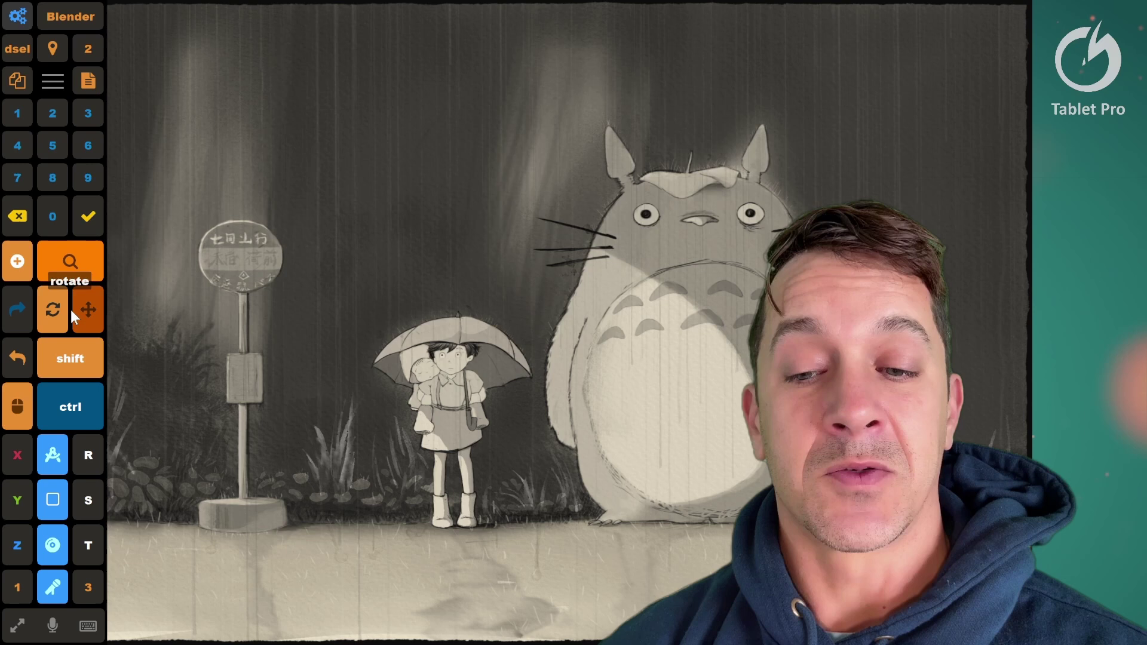
pyautogui.click(74, 260)
pyautogui.click(70, 262)
pyautogui.click(71, 261)
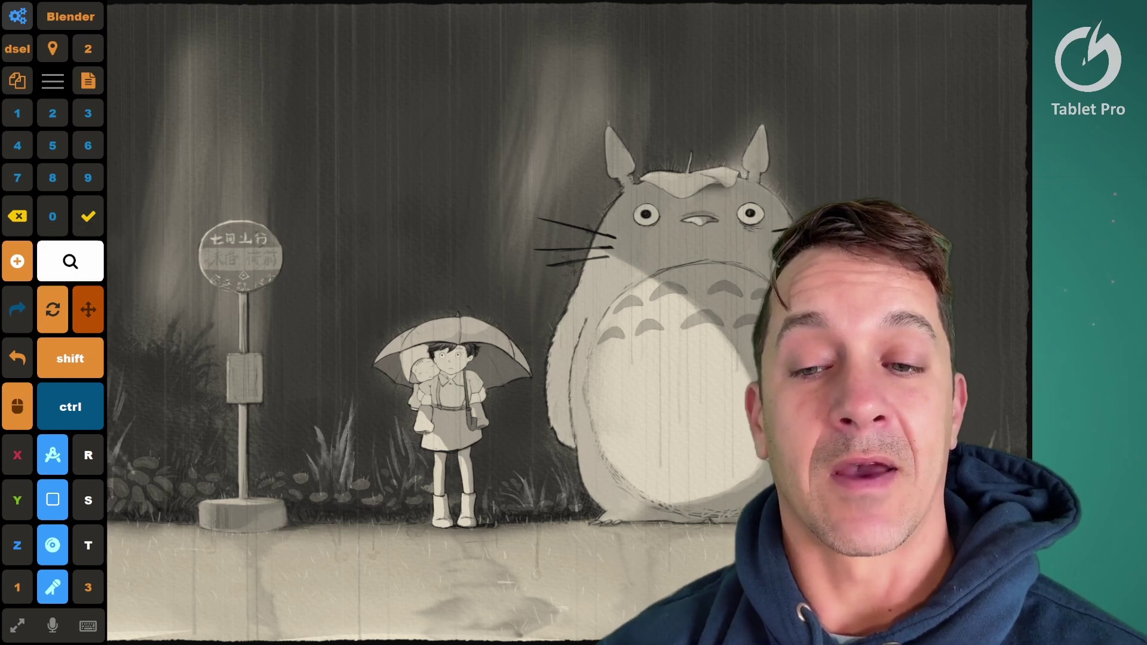
pyautogui.click(70, 261)
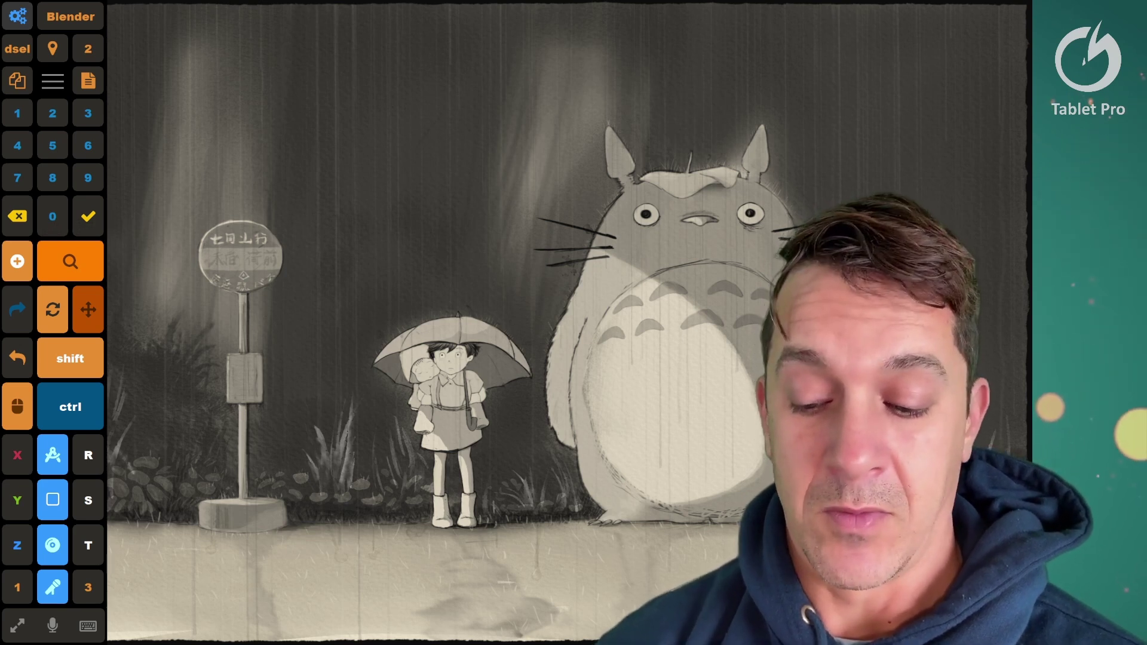
# - Switch to Discord and read the Version 6.1.2 Added section, including the legacy editor entry
pyautogui.hotkey('alt', 'Tab')
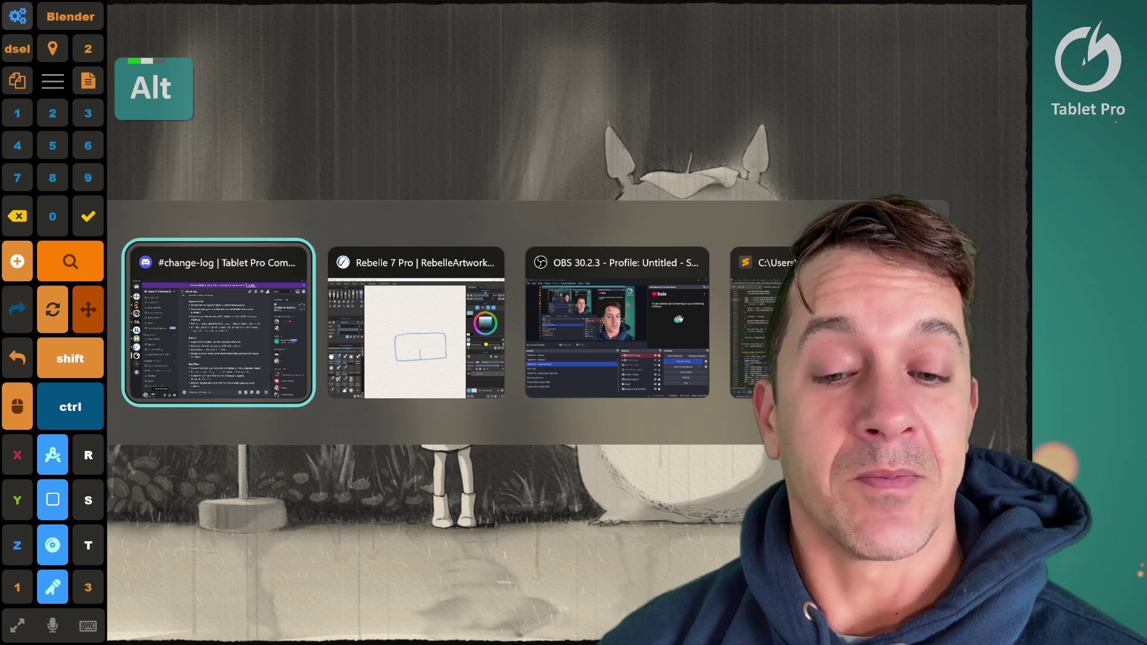
pyautogui.press('alt')
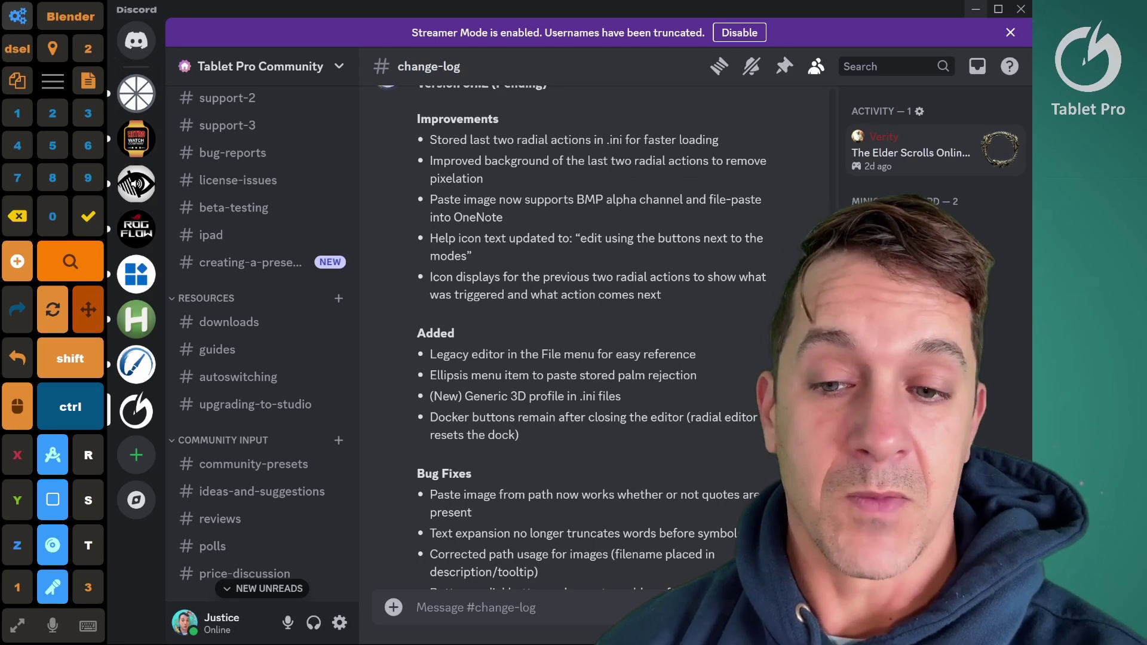
pyautogui.scroll(-3, 592, 335)
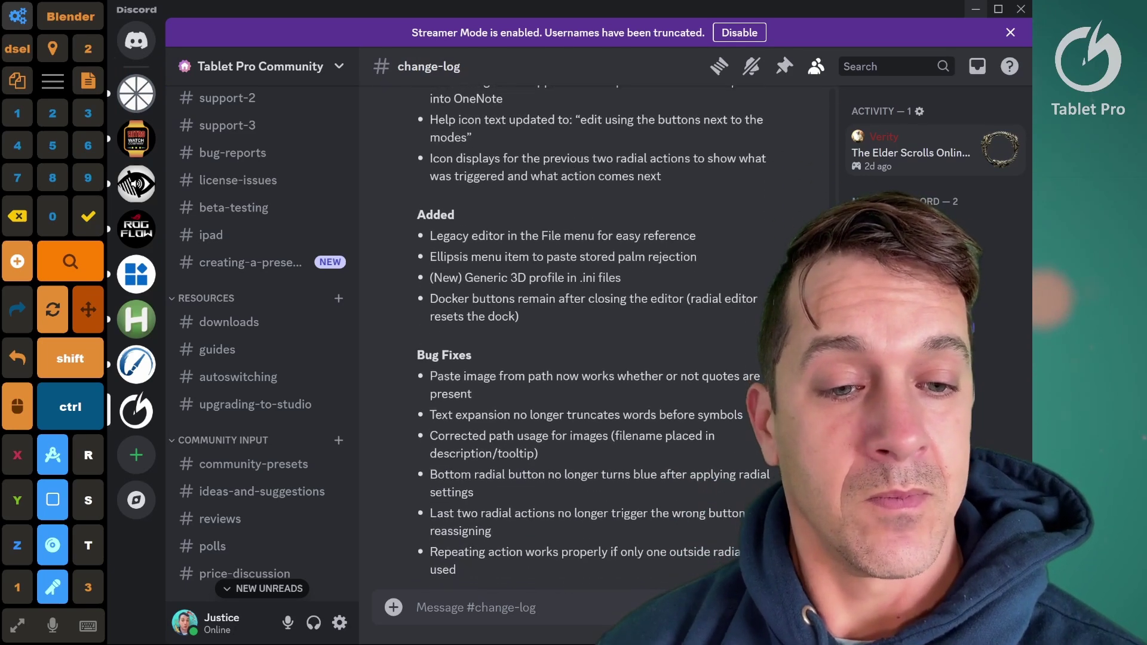
pyautogui.scroll(1, 592, 334)
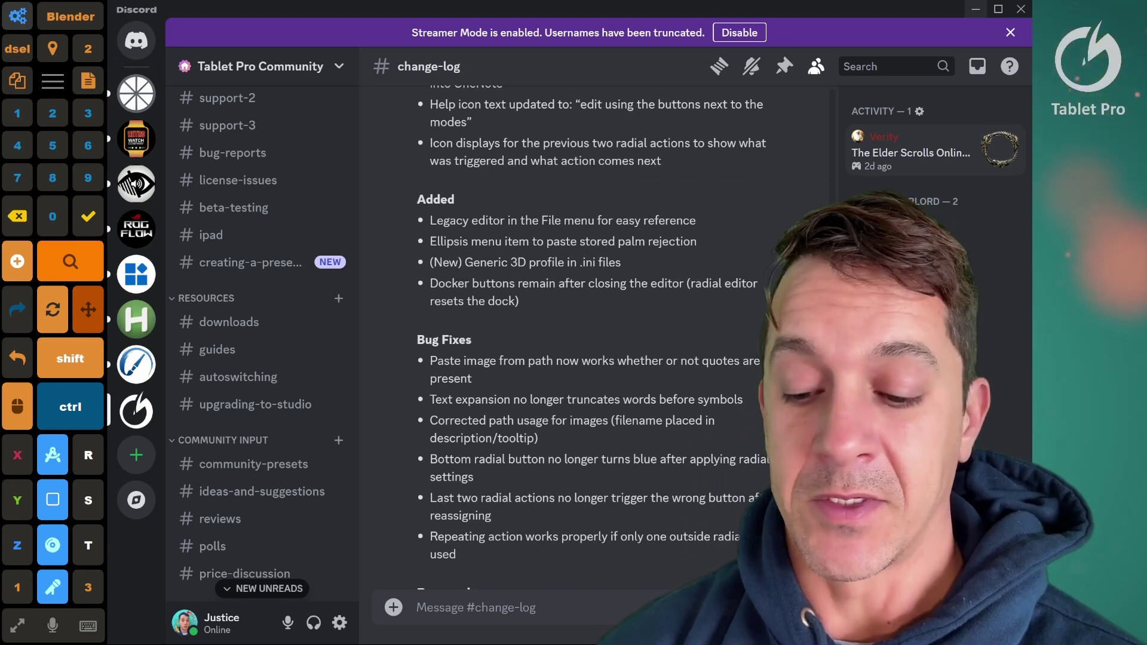
# - Open Blender.ini in the legacy editor from the Tablet Pro STUDIO editor and display the Artist pad : Medium layout
pyautogui.click(140, 89)
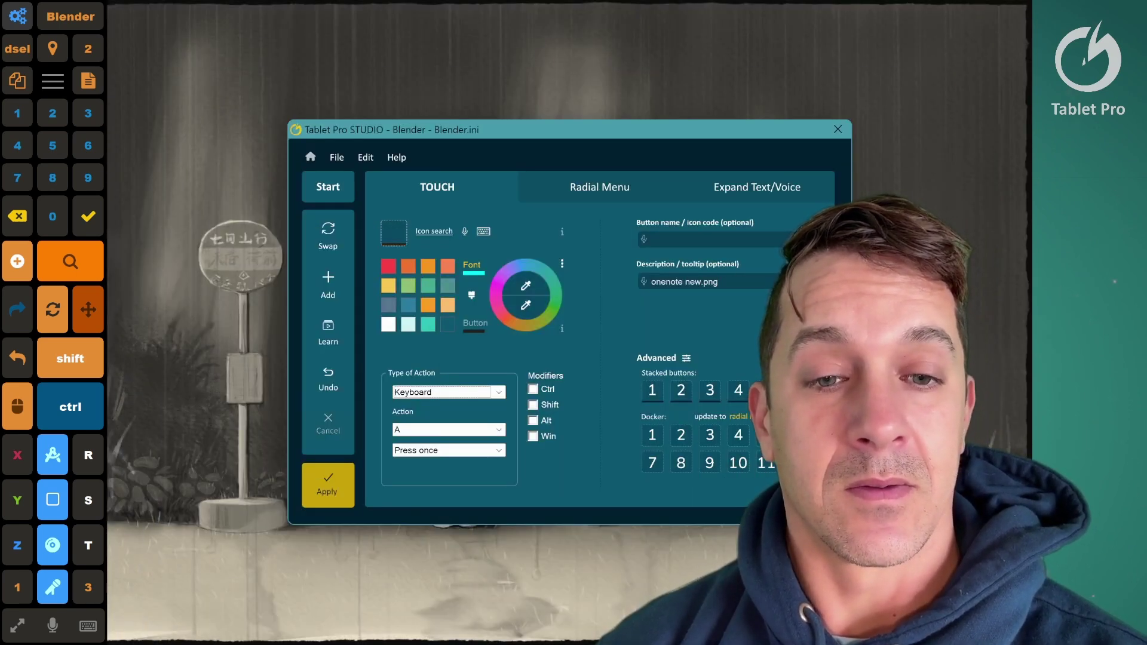
pyautogui.click(366, 158)
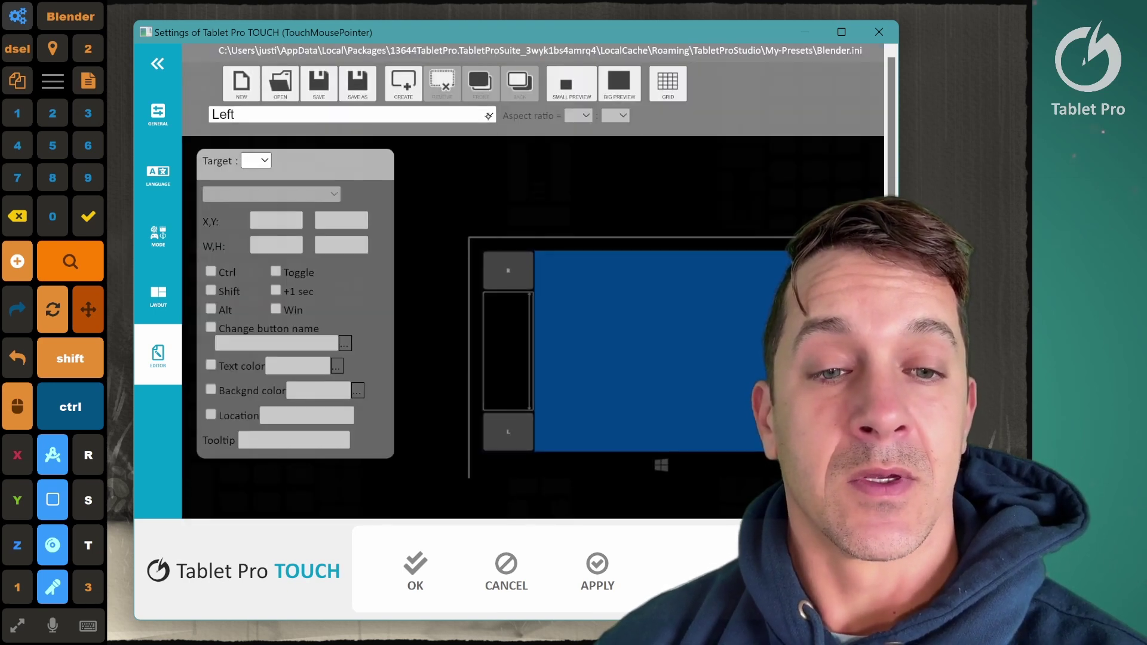
pyautogui.click(488, 115)
pyautogui.click(333, 311)
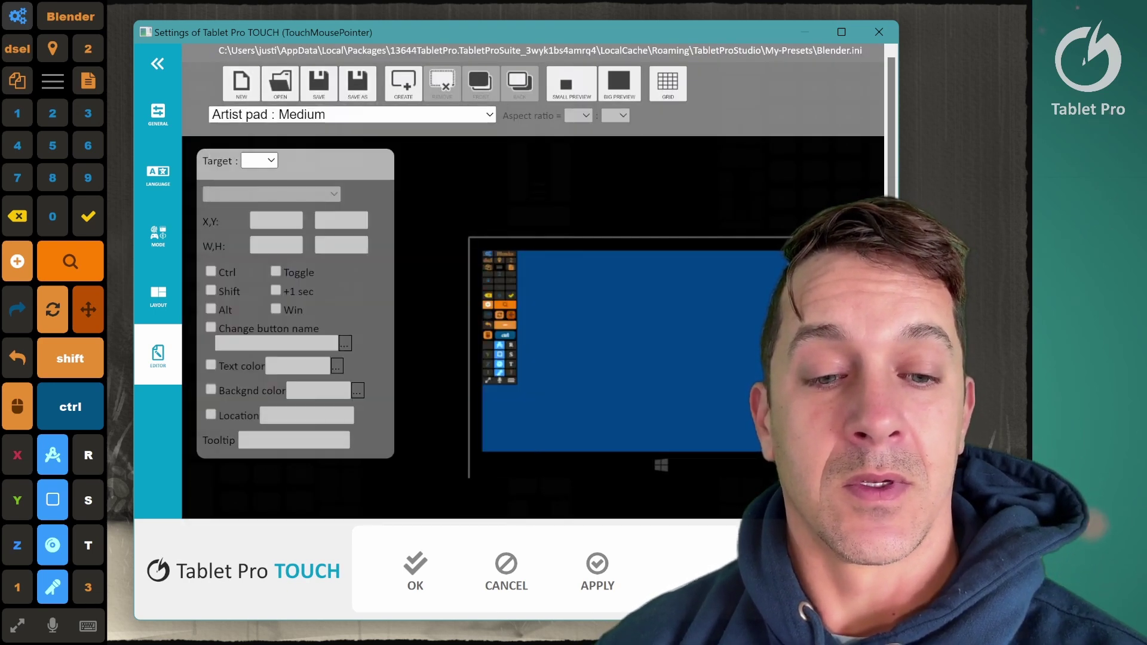
# - Enlarge the layout preview to examine the ctrl button, and return to the STUDIO editor to view its Edit commands
pyautogui.click(618, 84)
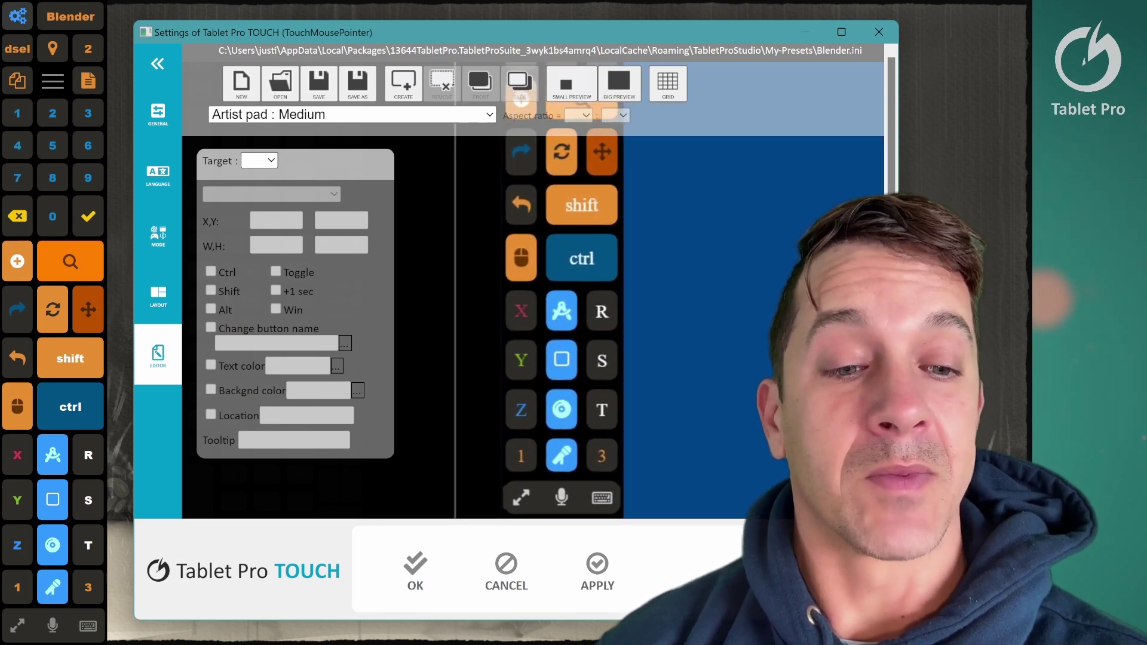
pyautogui.click(581, 259)
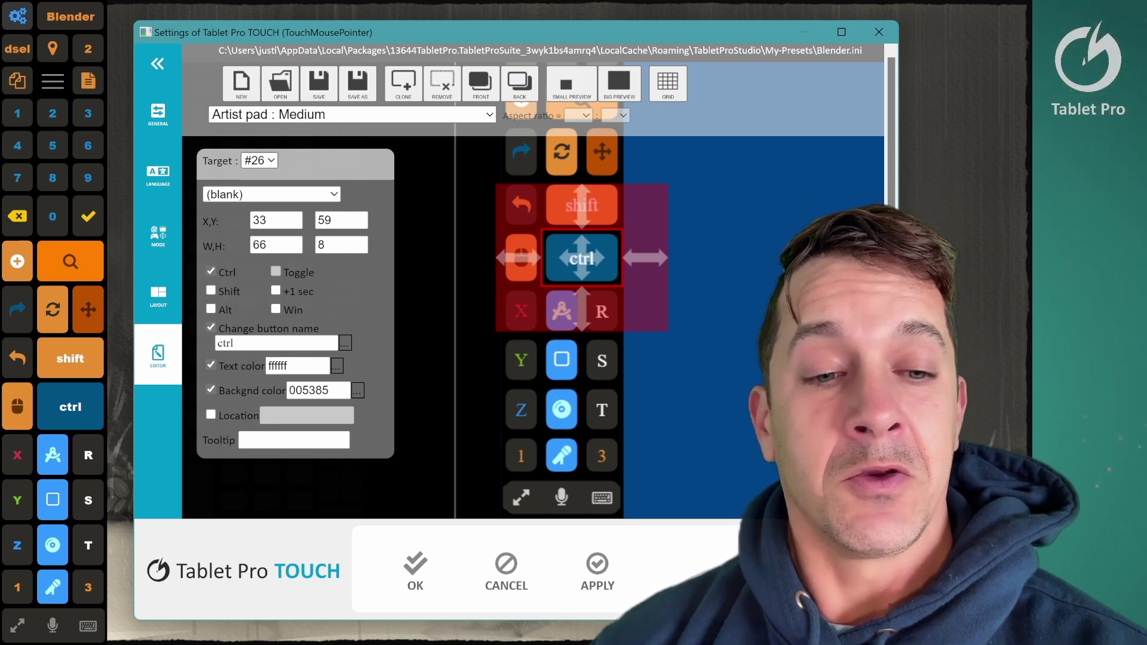
pyautogui.moveTo(648, 257); pyautogui.dragTo(581, 230)
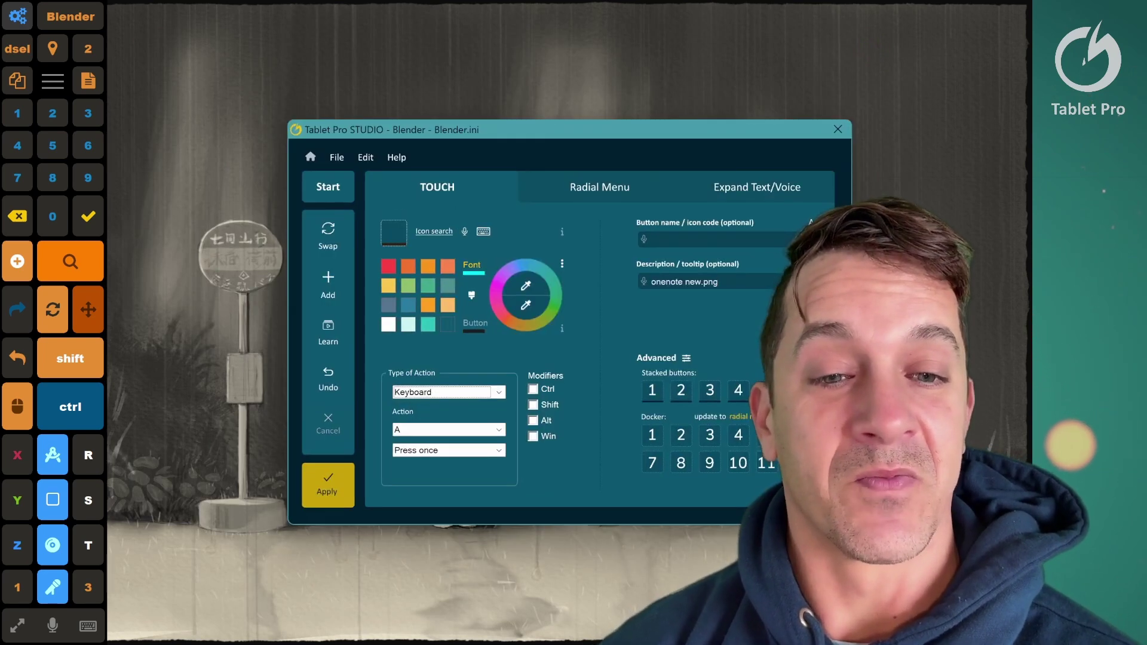
pyautogui.click(367, 157)
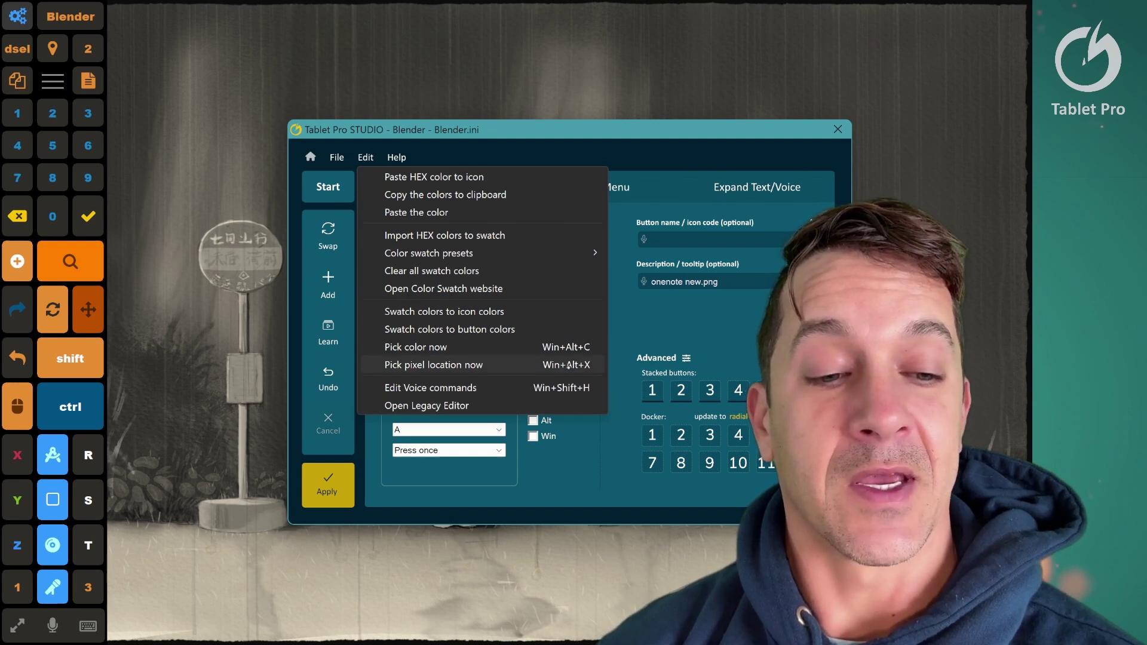
pyautogui.click(685, 365)
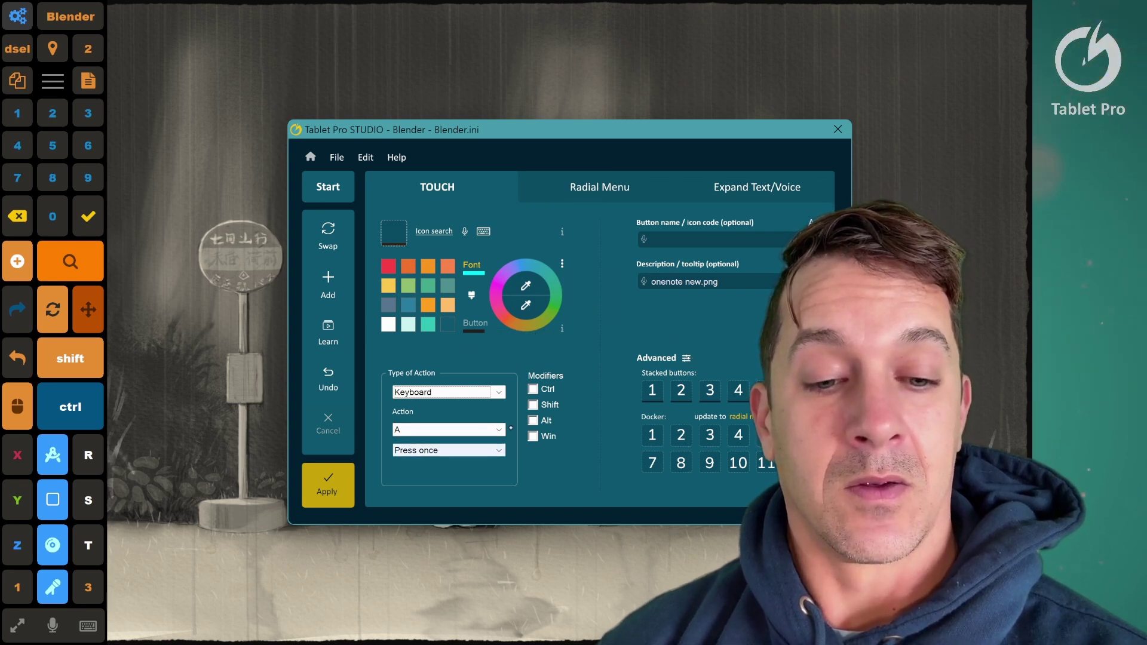
# - Examine the Smart shortcuts actions for a radial menu button, including Paste image, and close the editor without applying
pyautogui.click(499, 392)
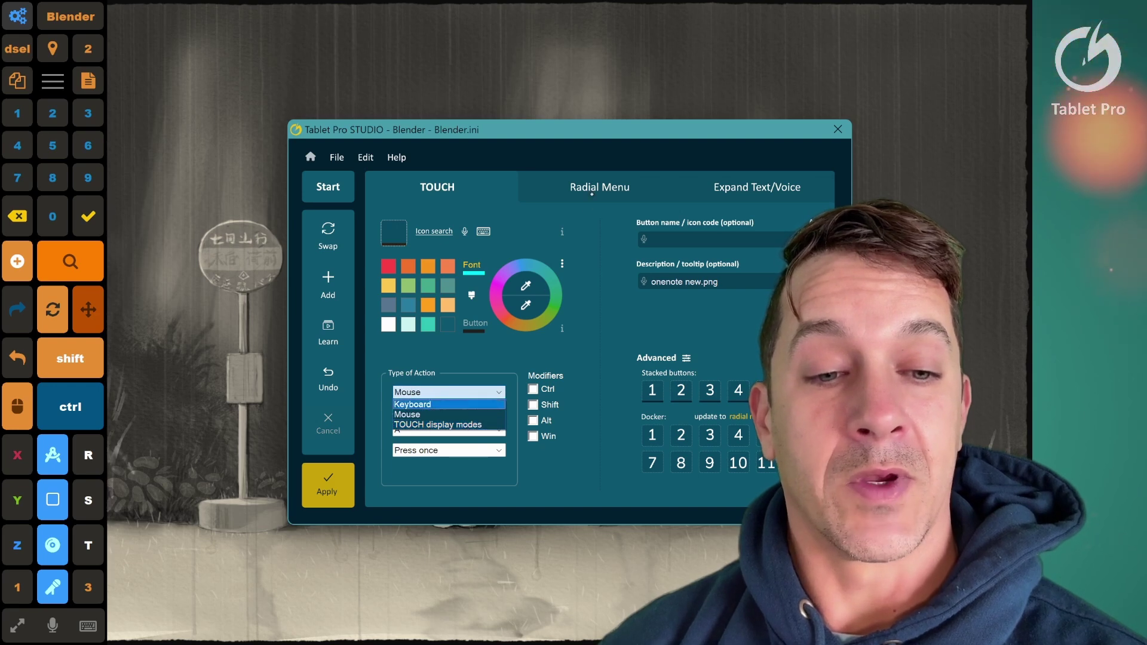
pyautogui.click(606, 208)
pyautogui.click(604, 193)
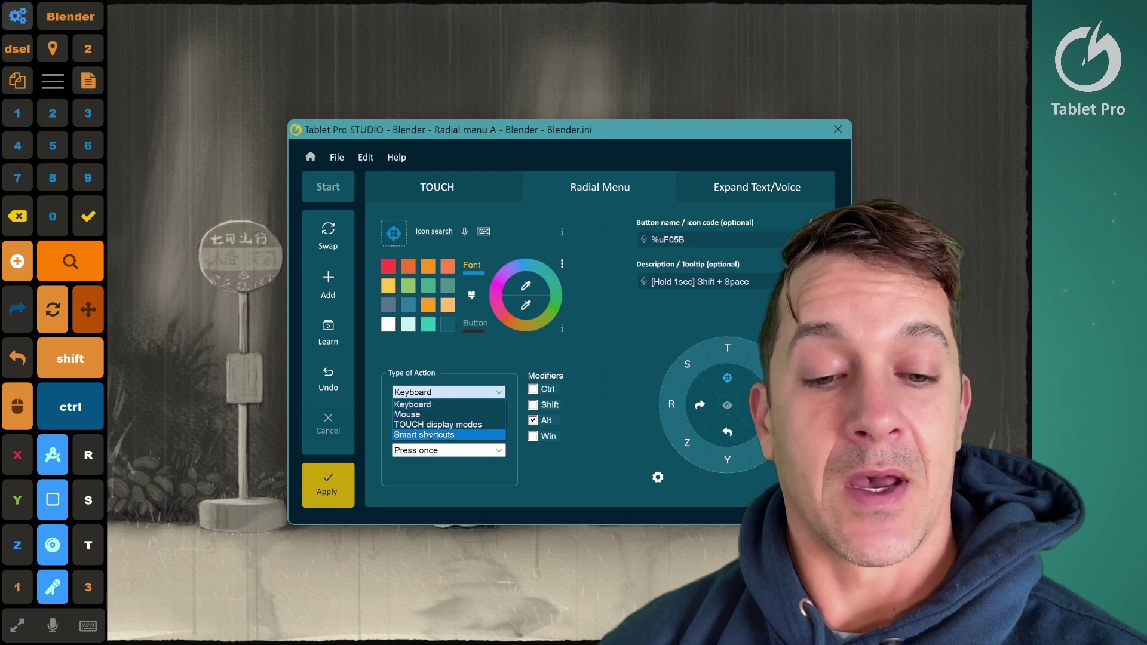
pyautogui.click(439, 434)
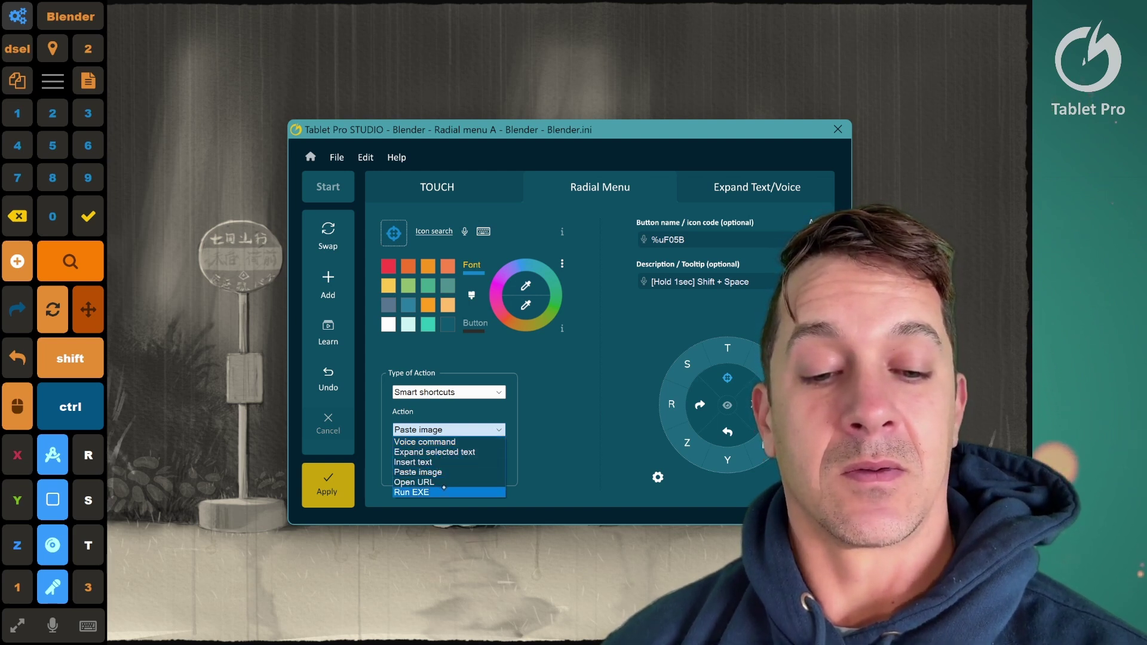
pyautogui.click(838, 128)
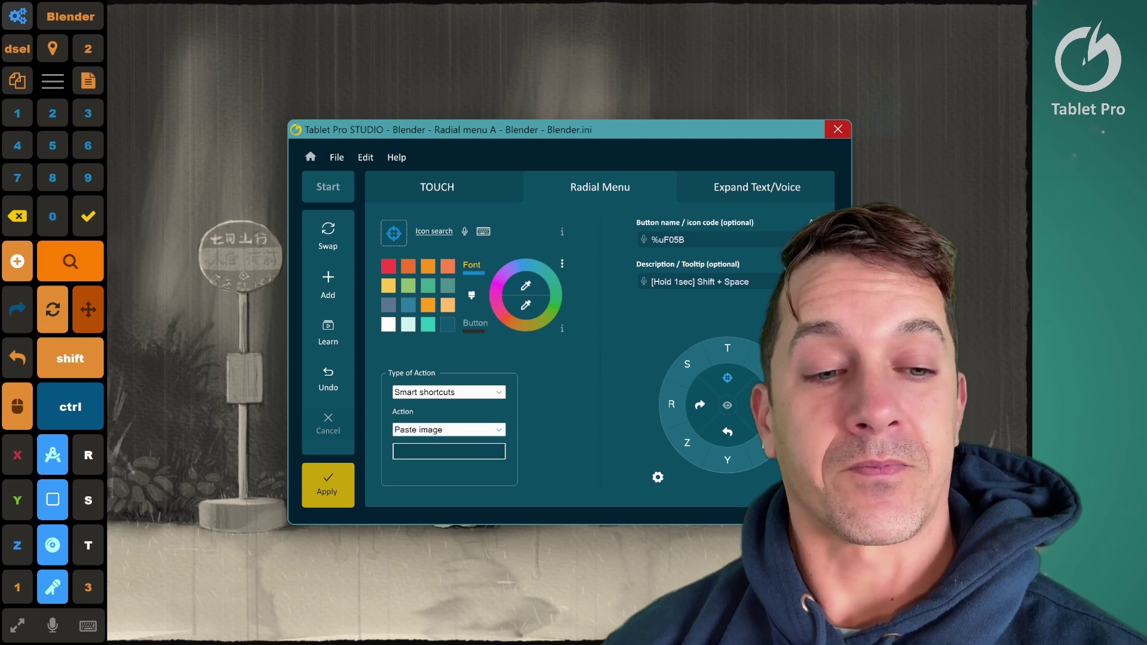
pyautogui.click(837, 129)
# - Switch to Discord and read the Version 6.1.2 sections from Bug Fixes through Renamed, Typo Fixes, In Progress and In Discussion
pyautogui.hotkey('alt', 'Tab')
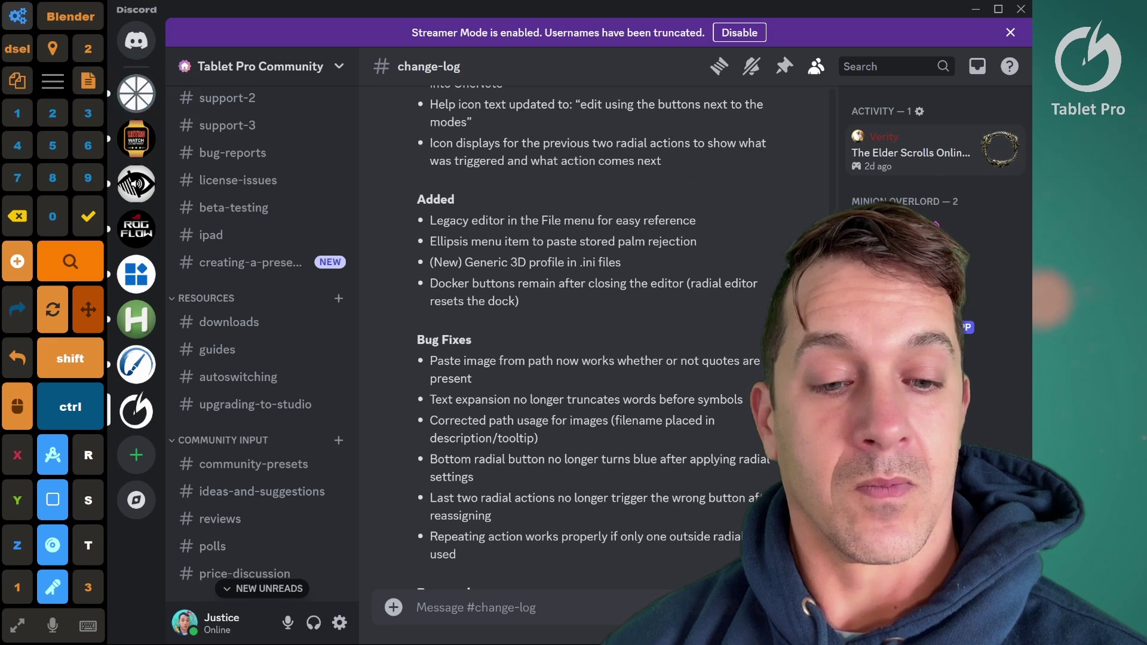
pyautogui.scroll(-1, 595, 334)
pyautogui.scroll(-2, 591, 335)
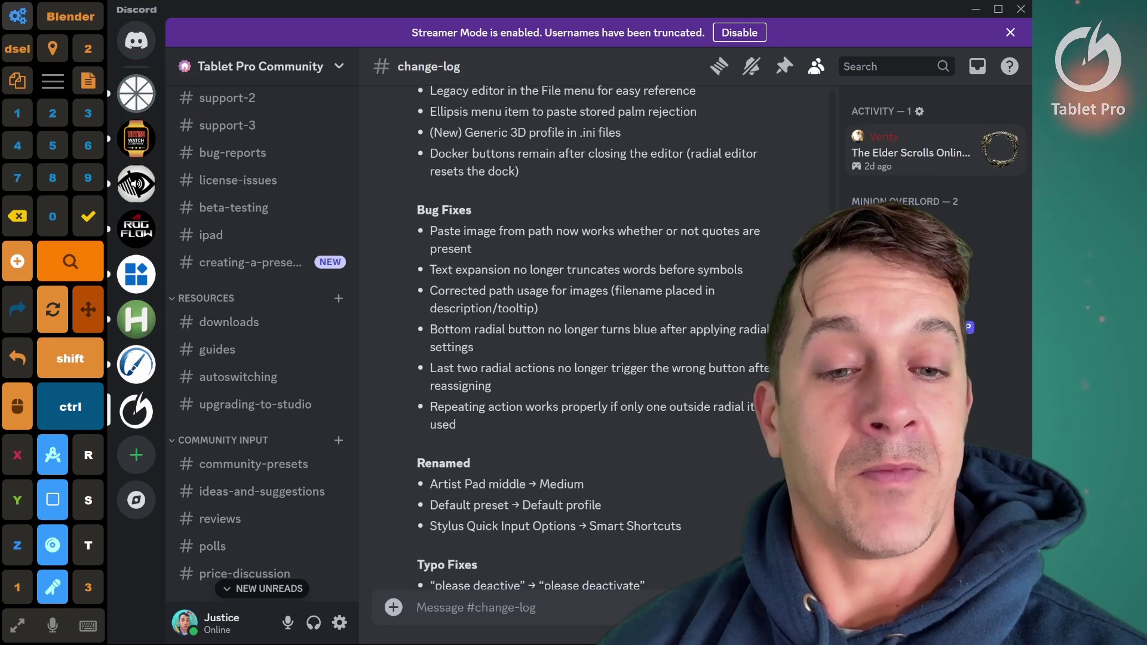
pyautogui.scroll(-3, 592, 334)
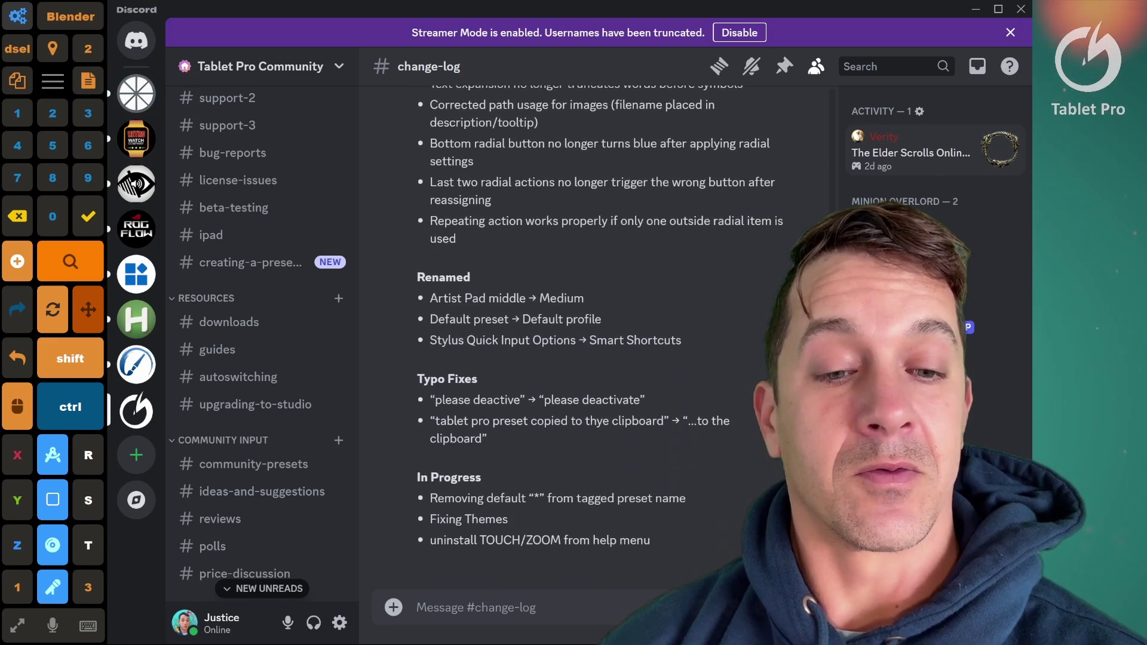
pyautogui.scroll(-1, 593, 334)
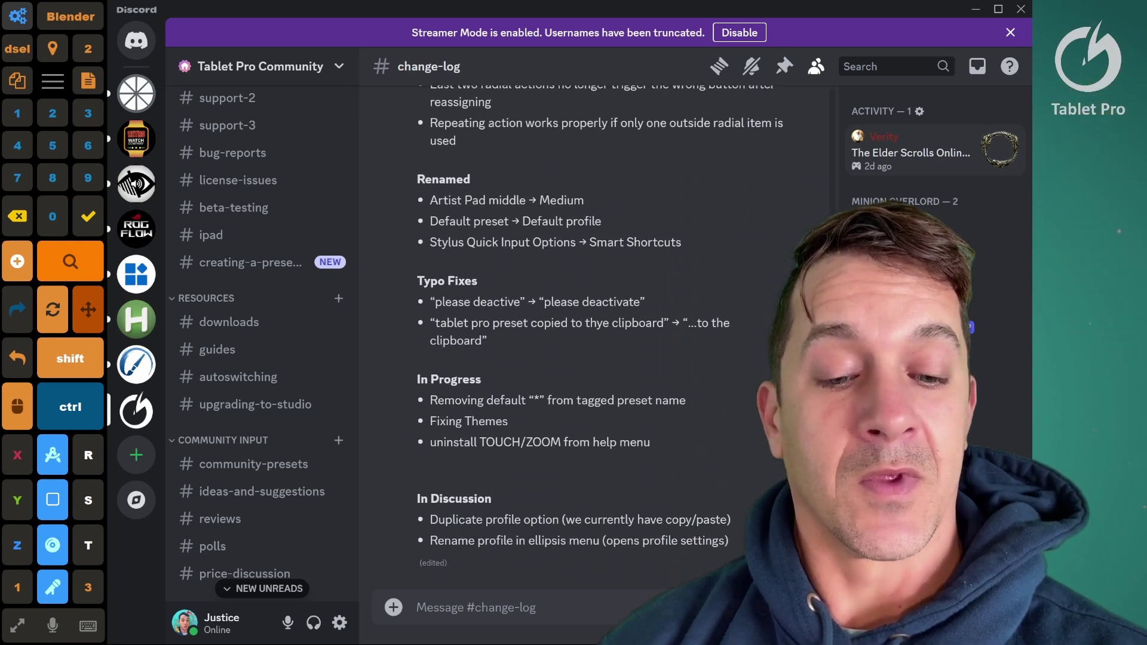
# - Read back through the Version 6.1 change log entry up to its New Features section
pyautogui.scroll(10, 591, 329)
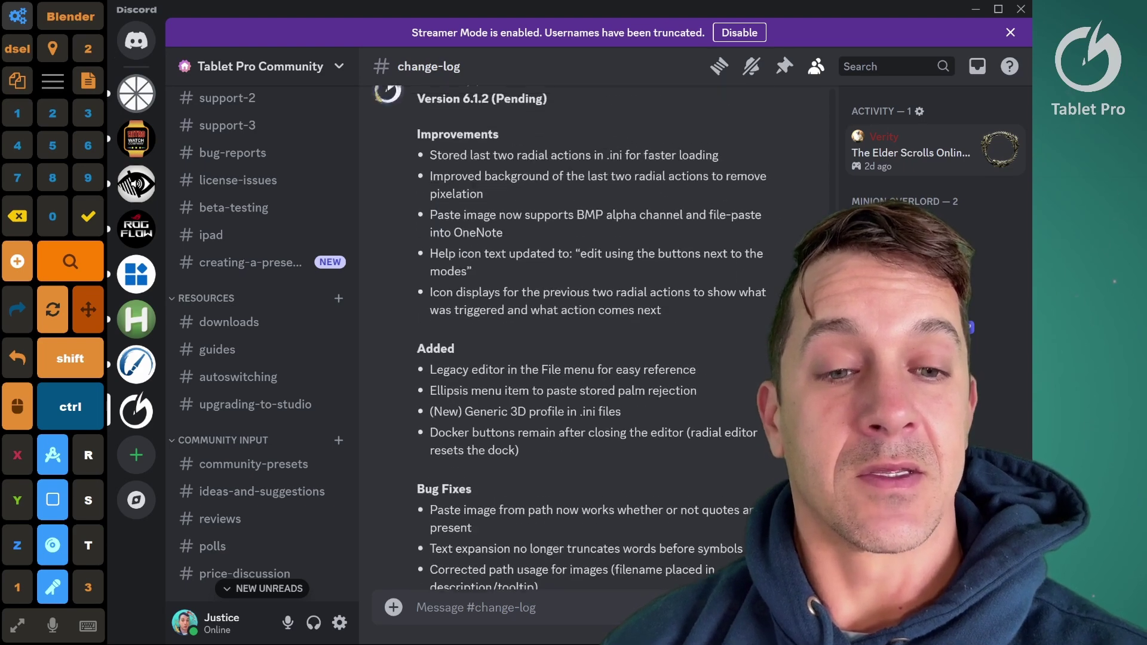
pyautogui.scroll(10, 592, 328)
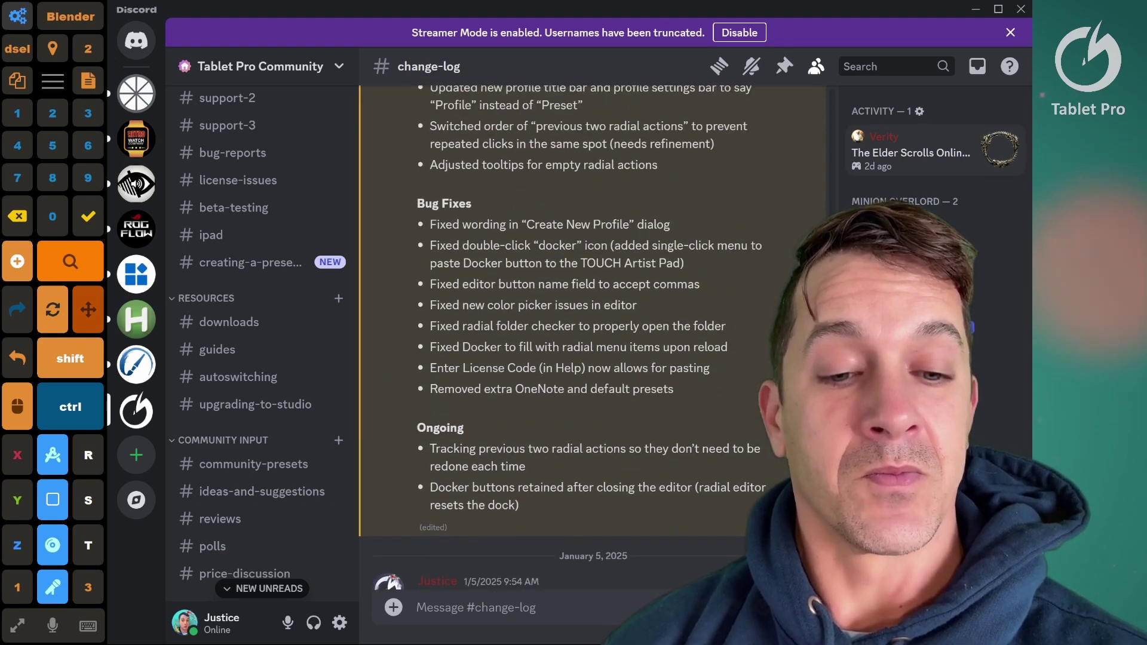
pyautogui.scroll(4, 592, 329)
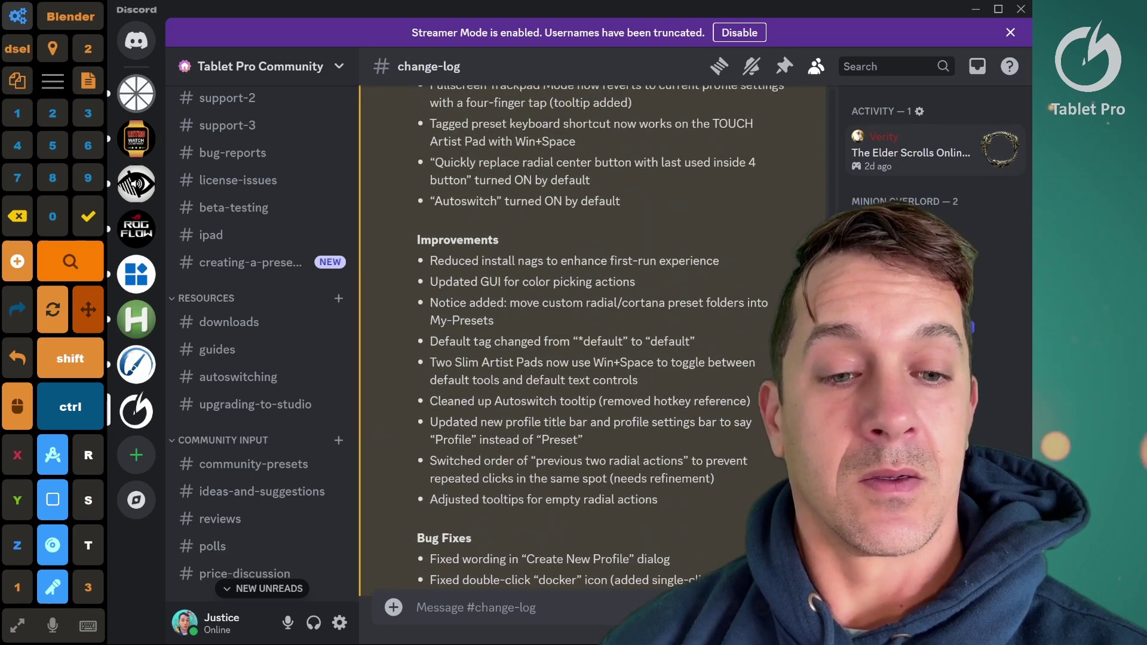
pyautogui.scroll(4, 592, 329)
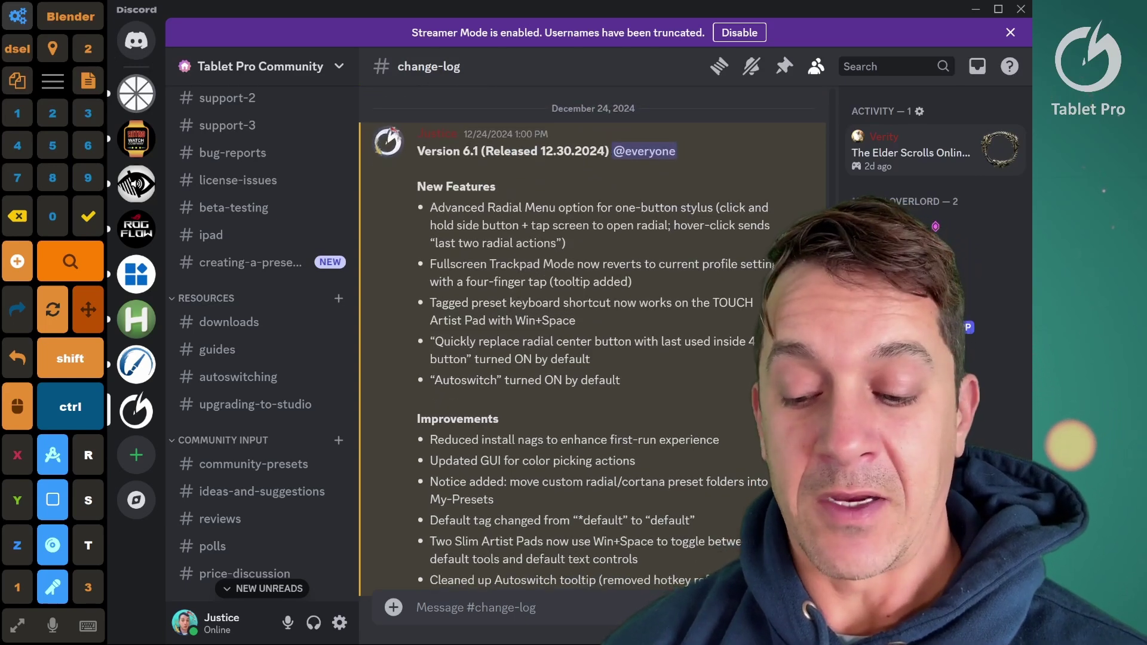
# - Switch to Rebelle, open the Tablet Pro STUDIO editor over the canvas, and reposition its window
pyautogui.hotkey('alt', 'Tab')
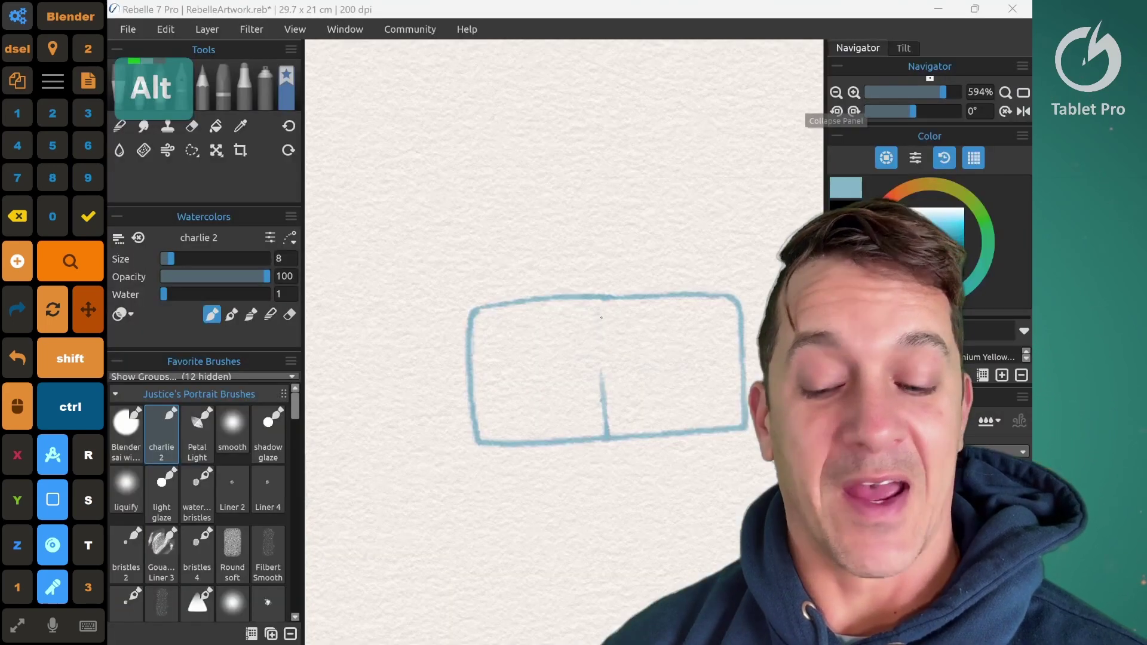
pyautogui.press('shift+super')
pyautogui.press('e')
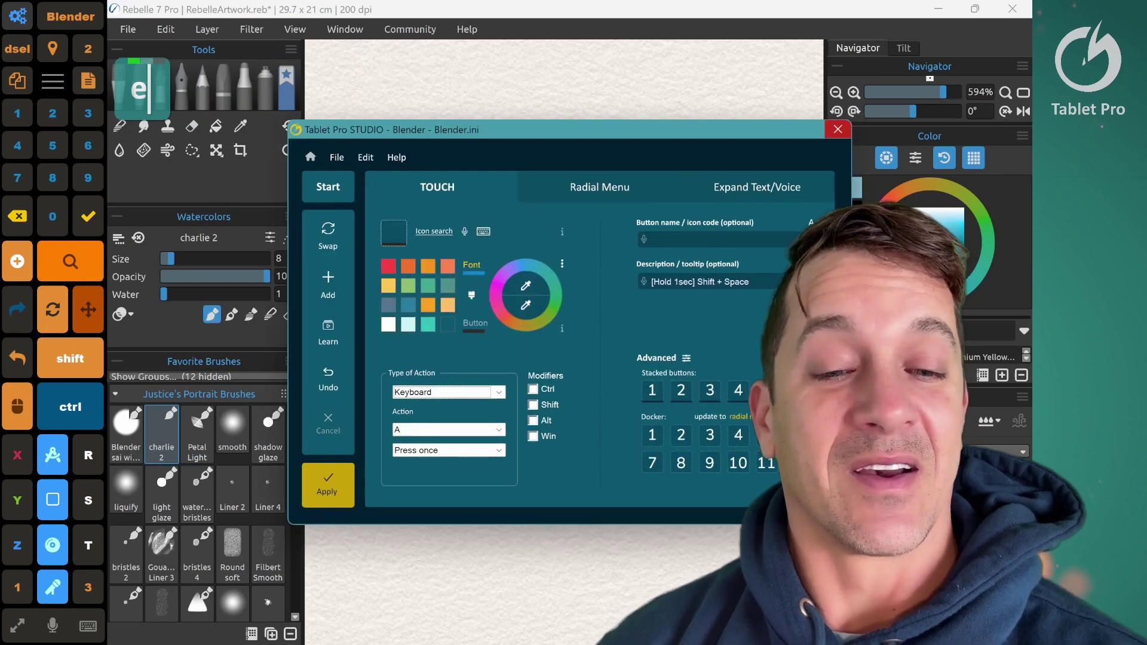
pyautogui.moveTo(624, 130); pyautogui.dragTo(730, 186)
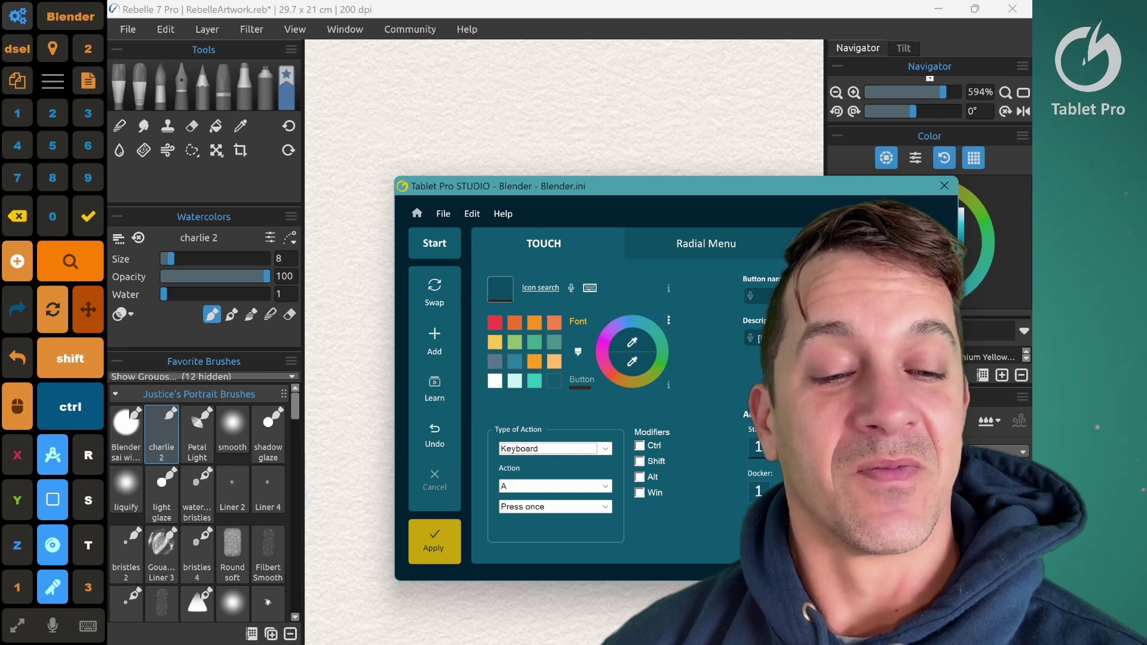
pyautogui.moveTo(713, 186); pyautogui.dragTo(654, 176)
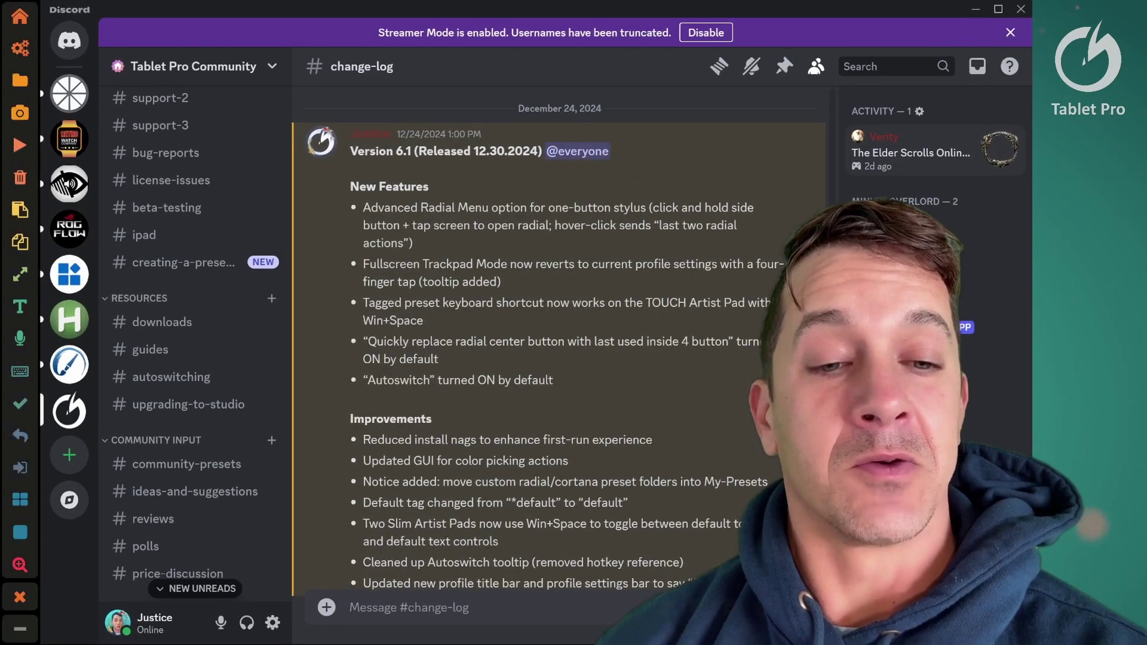
# - Switch from Discord to Rebelle, open Tablet Pro STUDIO to check the active program profile, and close it
pyautogui.hotkey('alt', 'Tab')
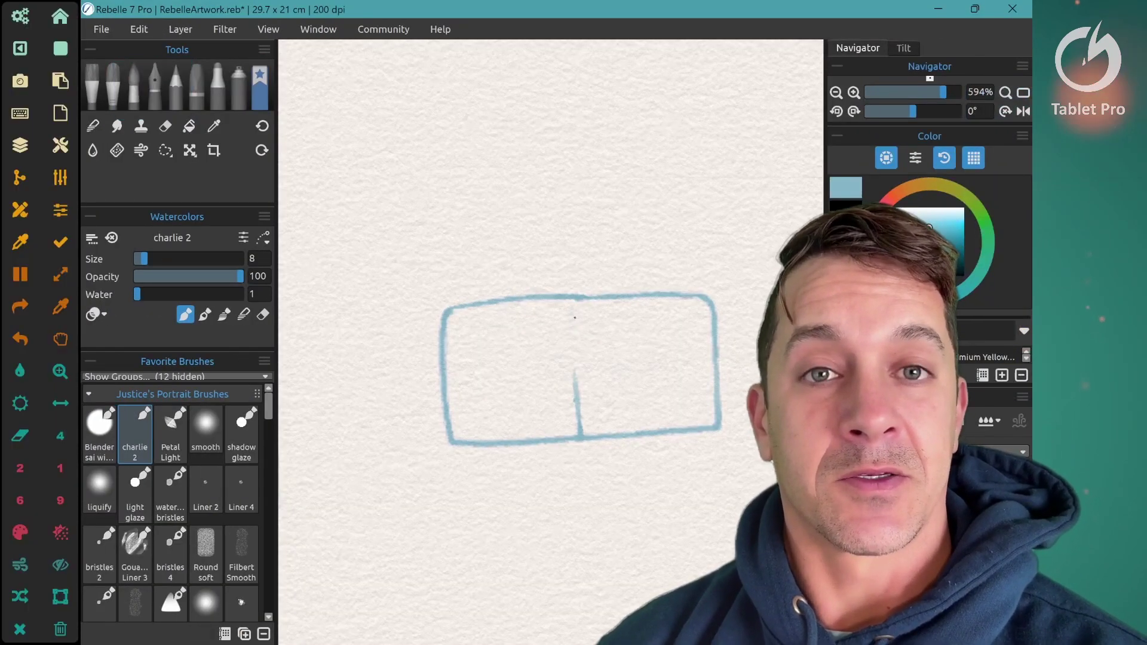
pyautogui.hotkey('ctrl', '\\')
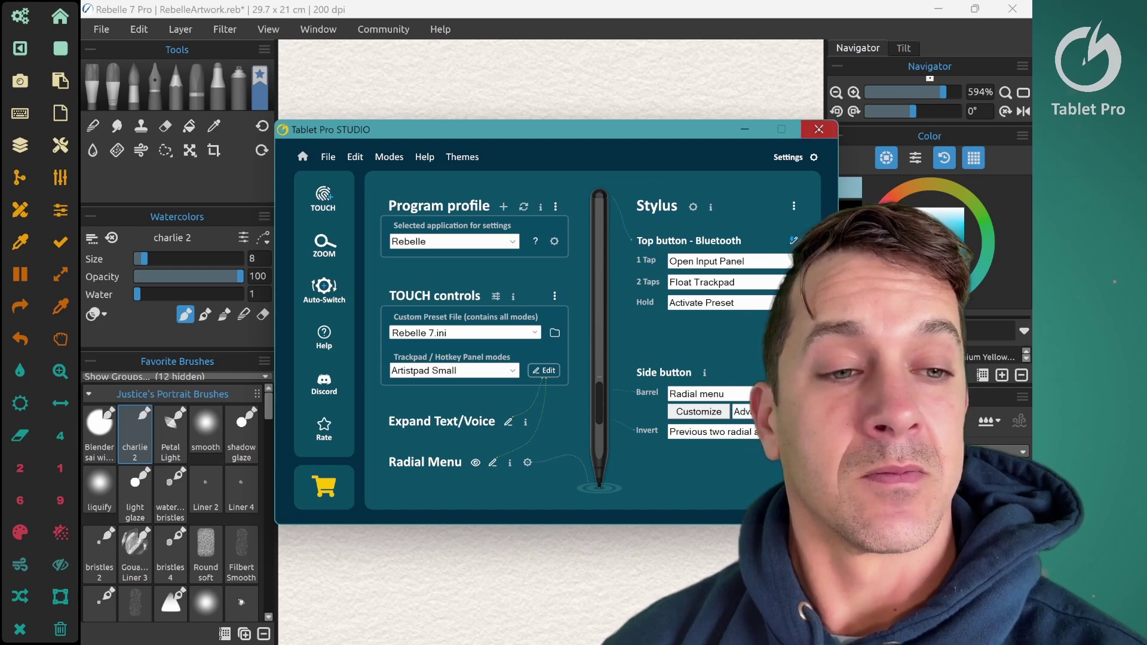
pyautogui.click(818, 129)
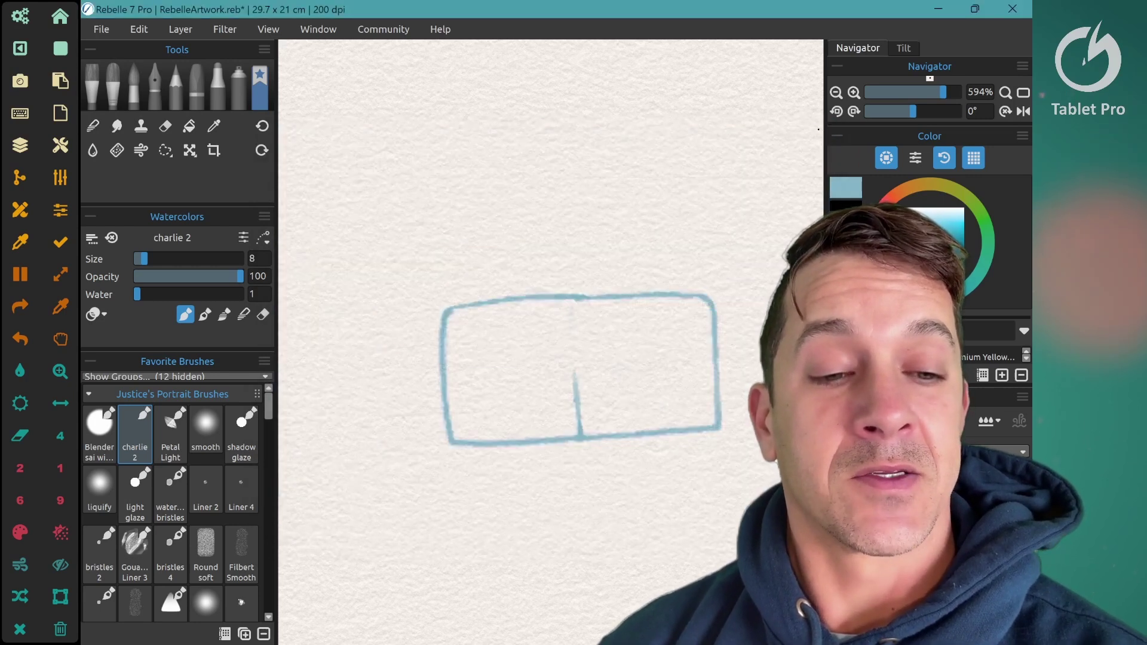
# - Open the radial menu over the canvas, switch the charlie 2 brush to its eraser mode, and dismiss the menu
pyautogui.rightClick(572, 259)
pyautogui.rightClick(575, 266)
pyautogui.press('e')
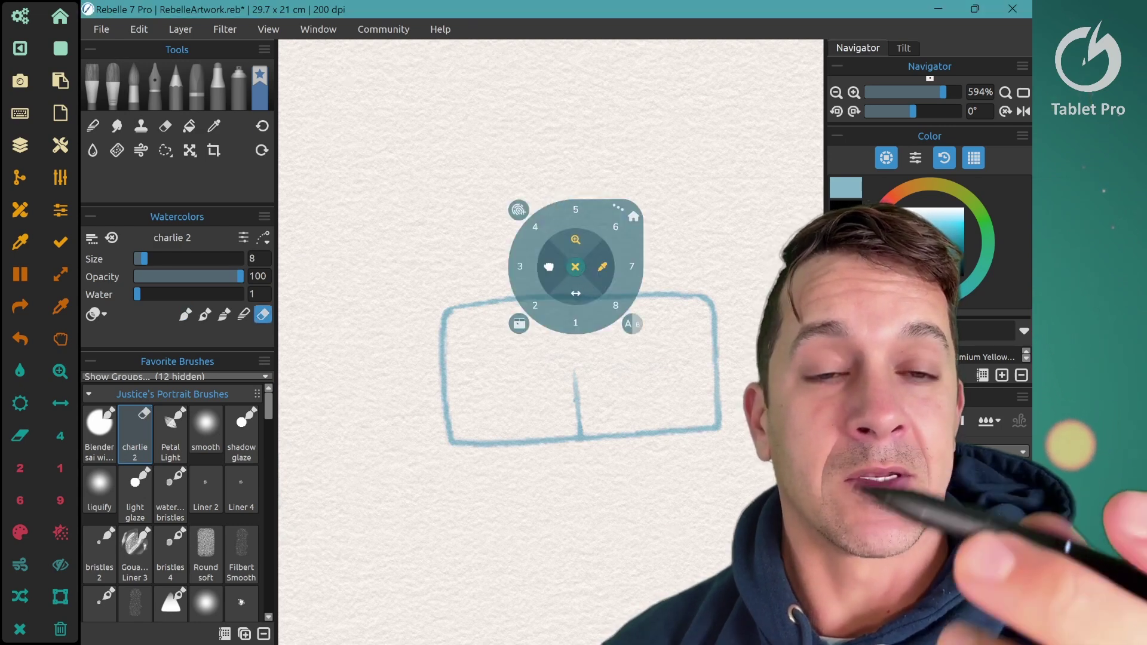
pyautogui.click(576, 269)
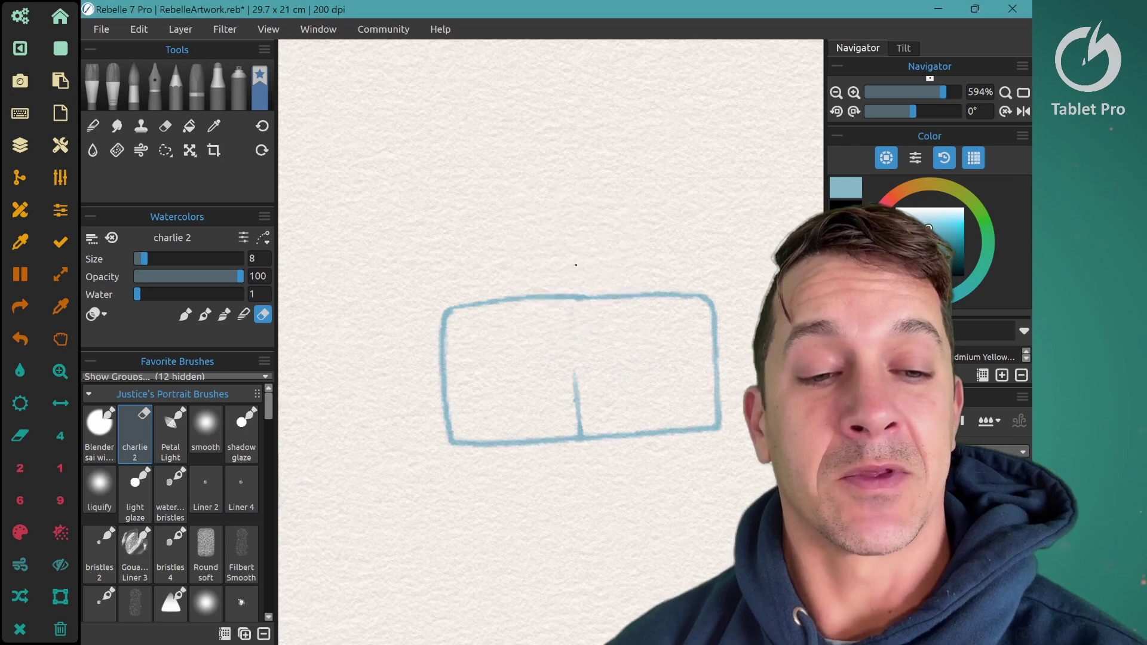
# - Choose radial menu action 1 for painting, and action 5 for erasing part of the rectangle's upper edge
pyautogui.rightClick(600, 267)
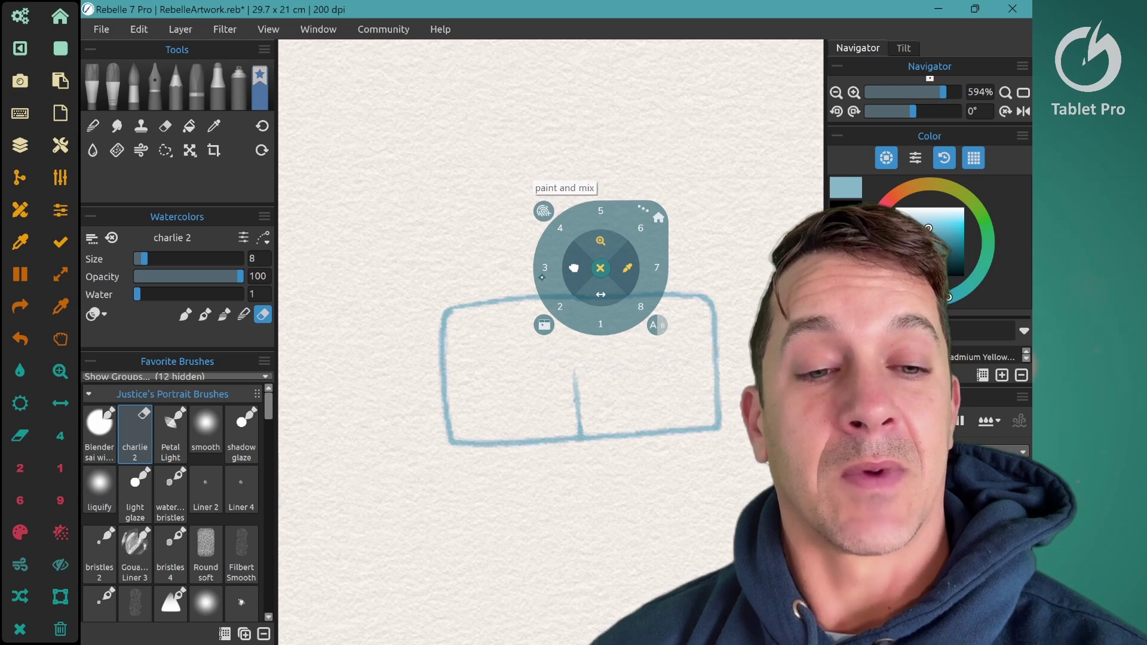
pyautogui.click(601, 326)
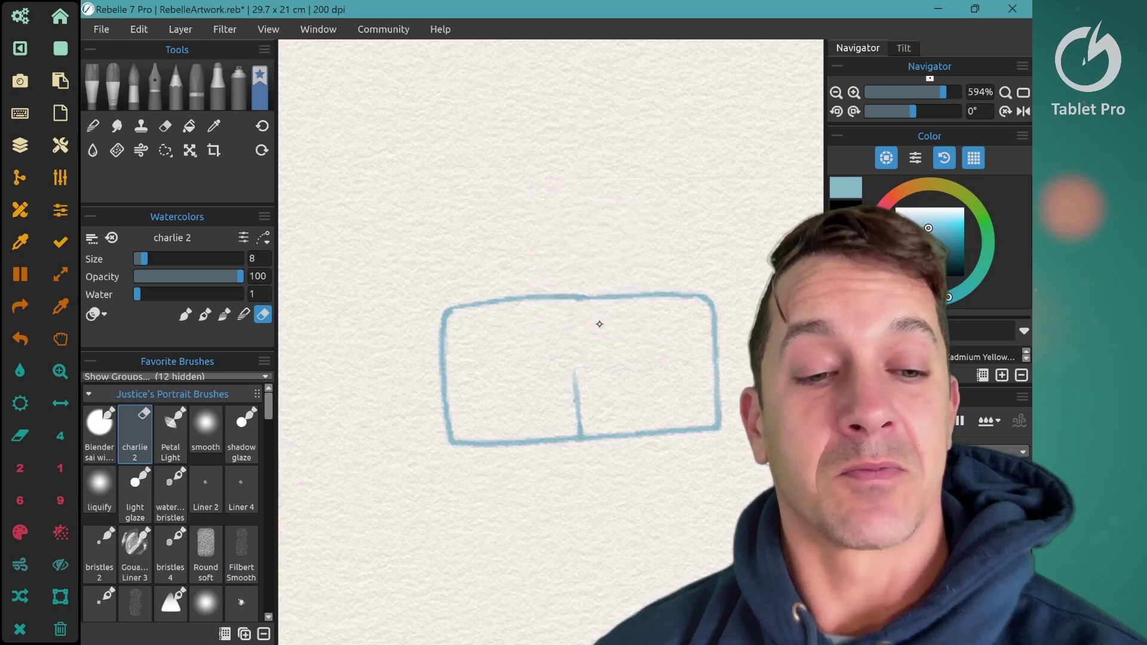
pyautogui.rightClick(601, 311)
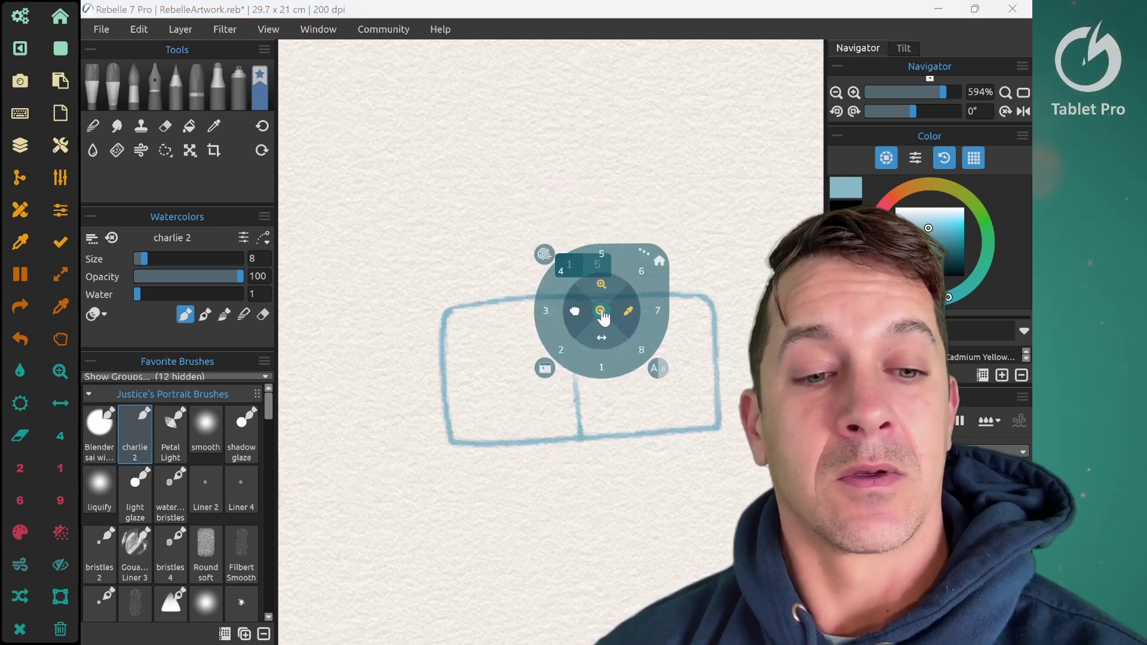
pyautogui.click(599, 264)
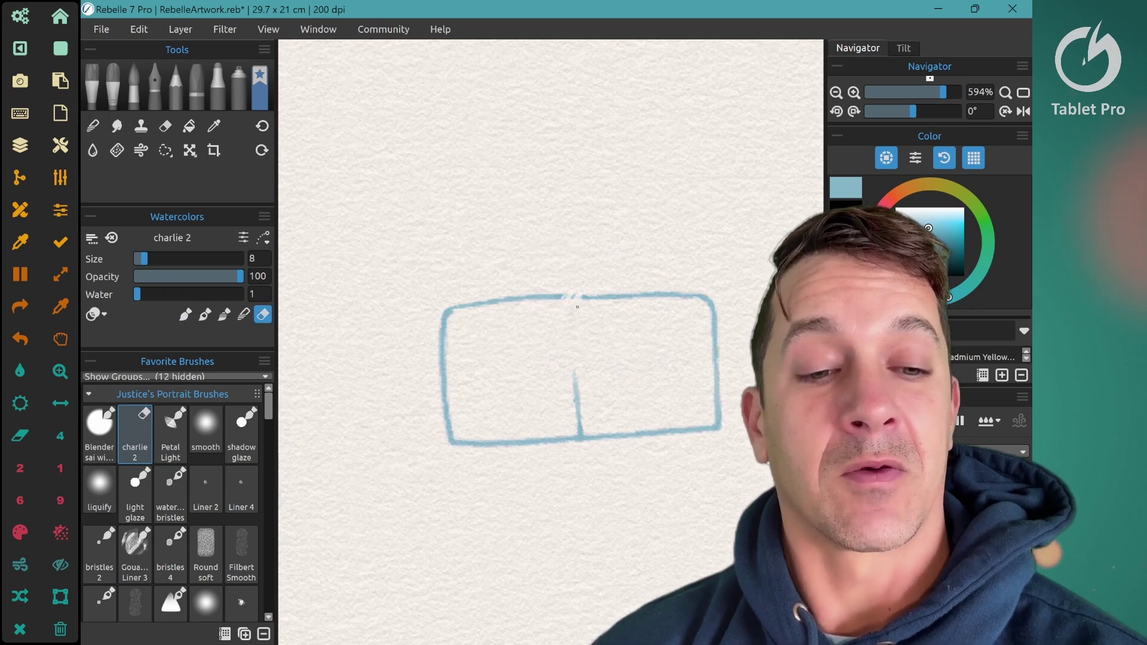
# - Toggle between radial actions 1 and 5 to paint a vertical stroke in the rectangle's middle and erase part of it
pyautogui.press('1')
pyautogui.moveTo(572, 307); pyautogui.dragTo(577, 354)
pyautogui.press('5')
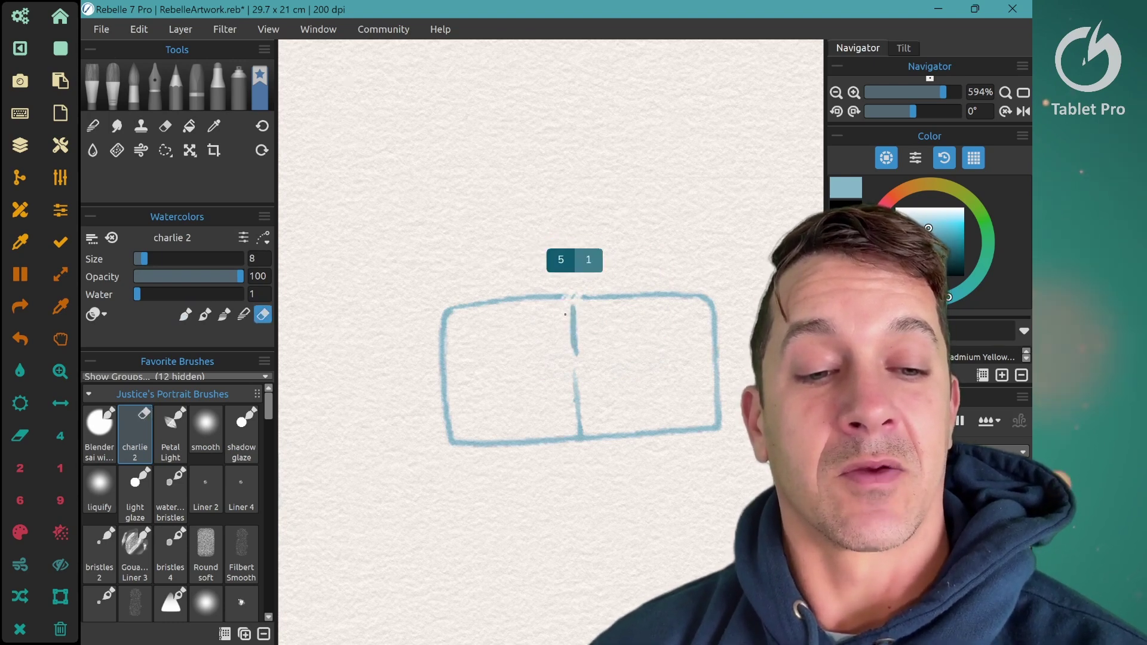
pyautogui.moveTo(571, 306); pyautogui.dragTo(574, 317)
pyautogui.press('1')
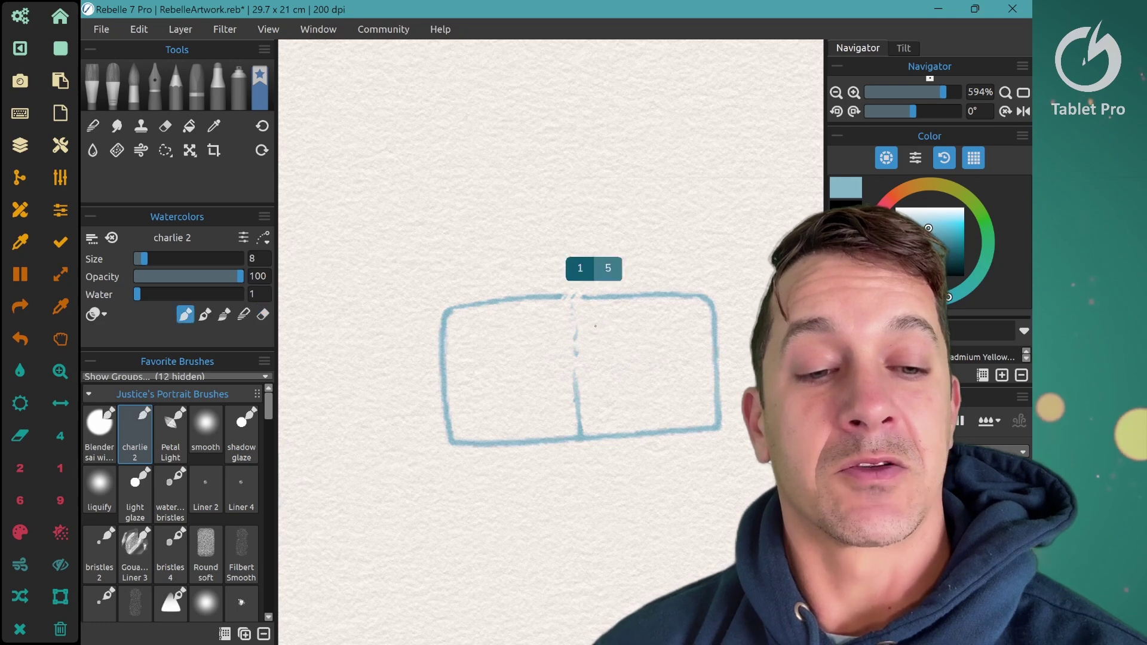
# - Choose actions 2 and 4 from the radial menu as the pair of previous actions to toggle between
pyautogui.rightClick(591, 340)
pyautogui.press('5')
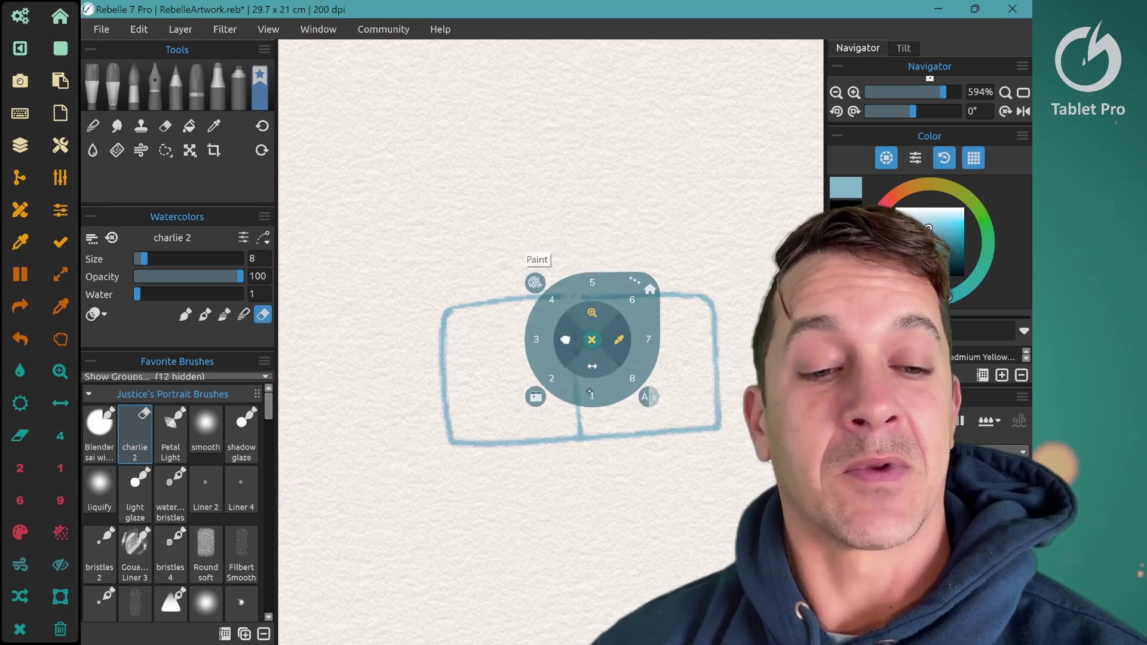
pyautogui.click(553, 383)
pyautogui.press('5')
pyautogui.rightClick(573, 355)
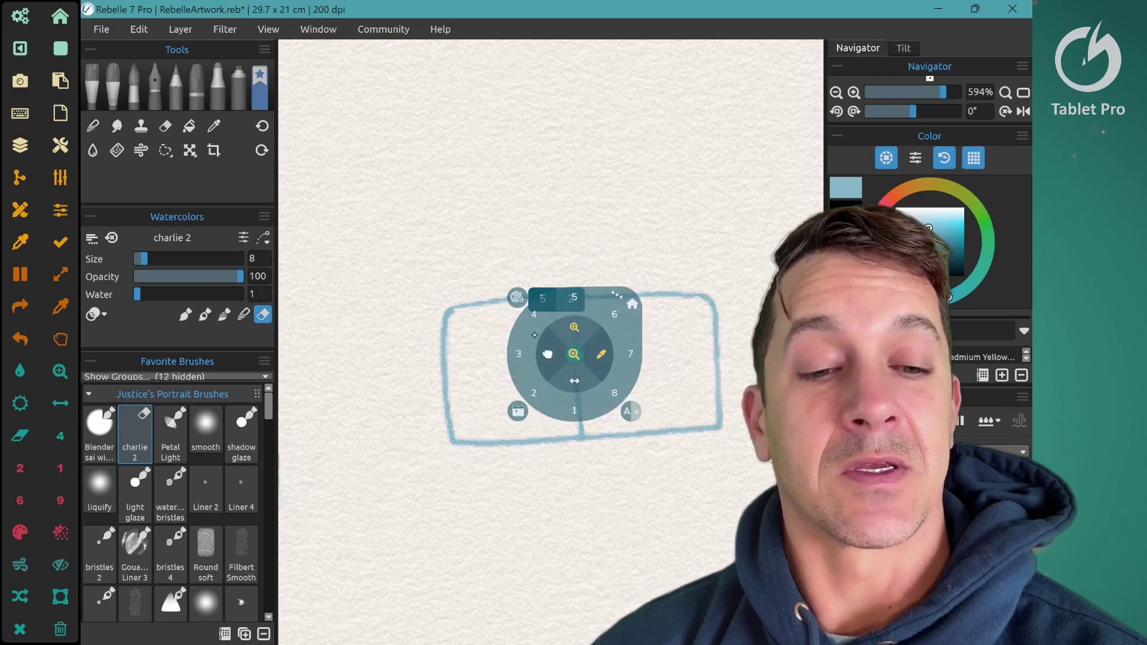
pyautogui.click(534, 316)
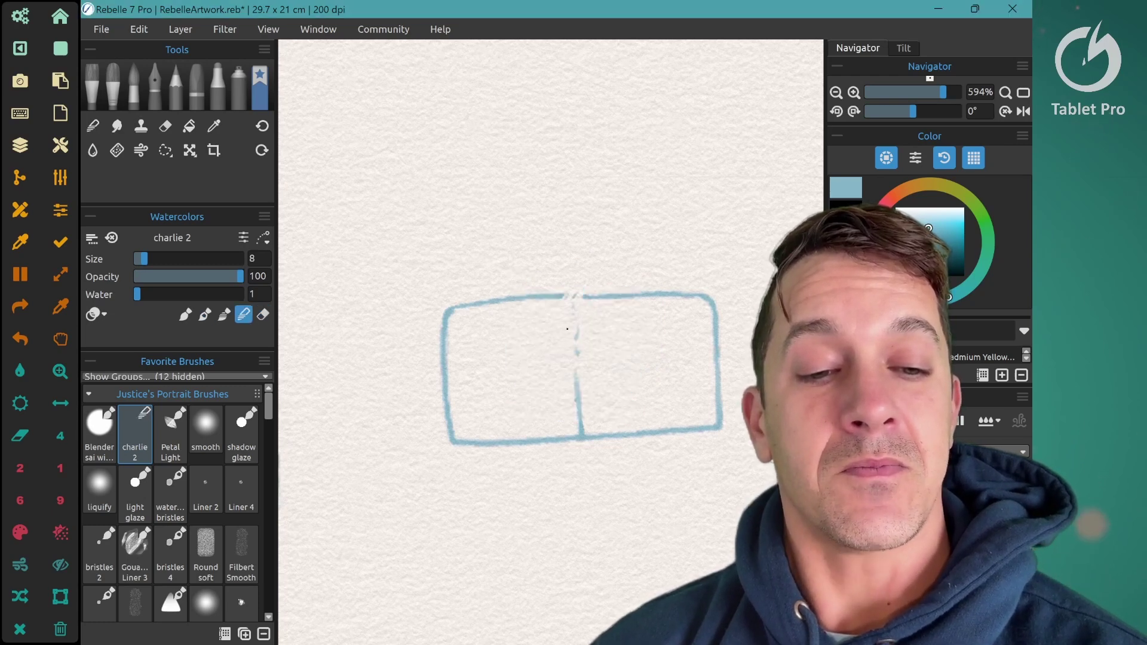
# - Repaint the gap in the rectangle's upper edge with action 2, and blend the repainted area with action 4
pyautogui.press('2')
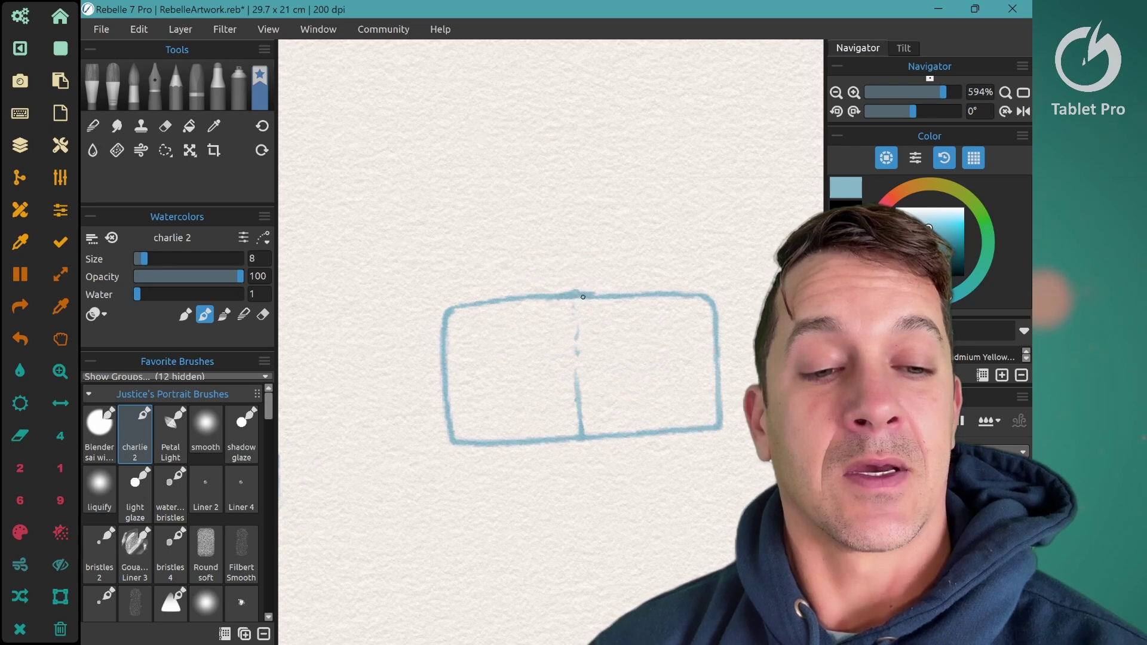
pyautogui.press('4')
pyautogui.moveTo(563, 299)
pyautogui.mouseDown()
pyautogui.moveTo(594, 289)
pyautogui.moveTo(597, 325)
pyautogui.mouseUp()
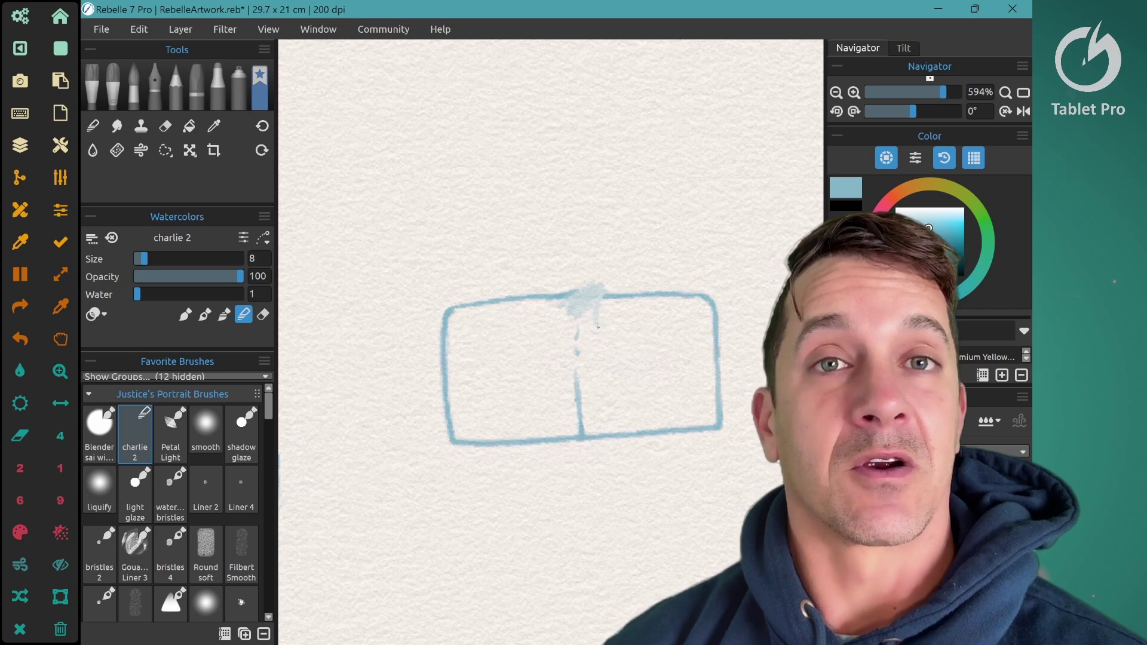
pyautogui.hotkey('alt', 'Tab')
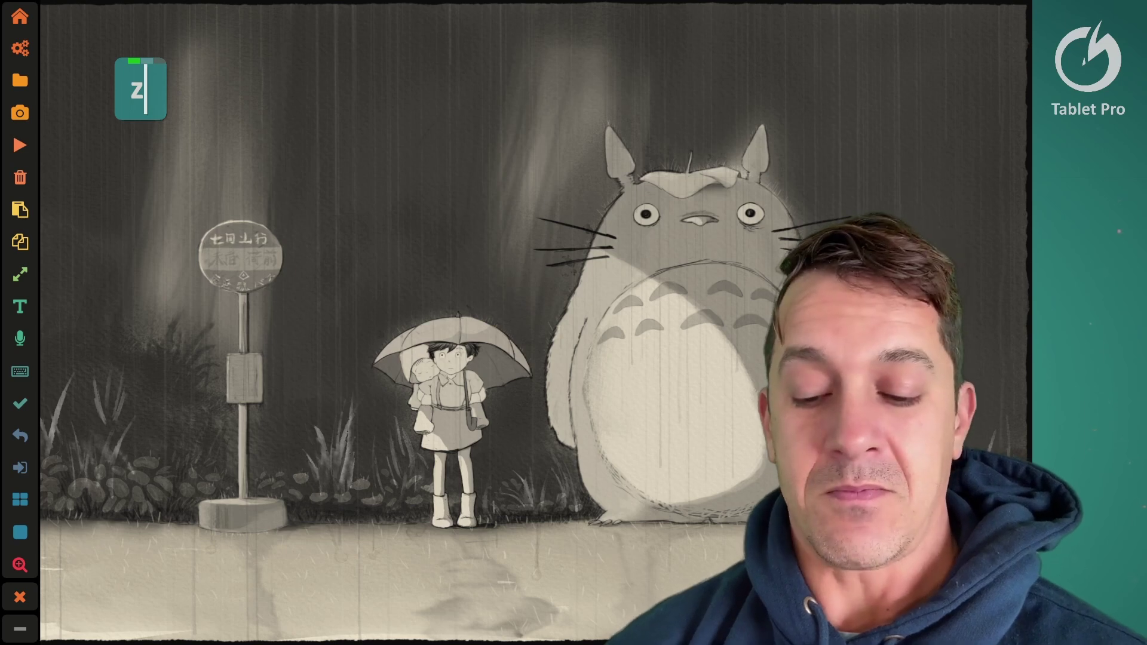
pyautogui.hotkey('alt', 'Tab')
pyautogui.hotkey('alt', 'Tab')
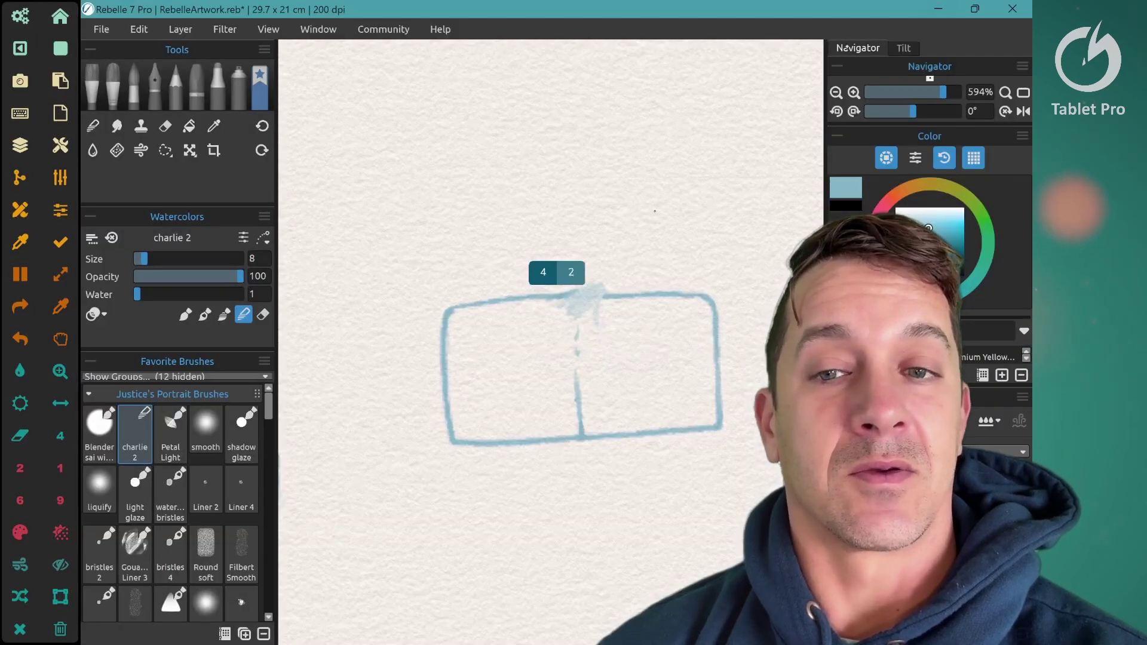
# - Open Tablet Pro STUDIO over Rebelle and change the barrel button's radial menu option to the one starting with Last
pyautogui.hotkey('ctrl', '\\')
pyautogui.click(1088, 63)
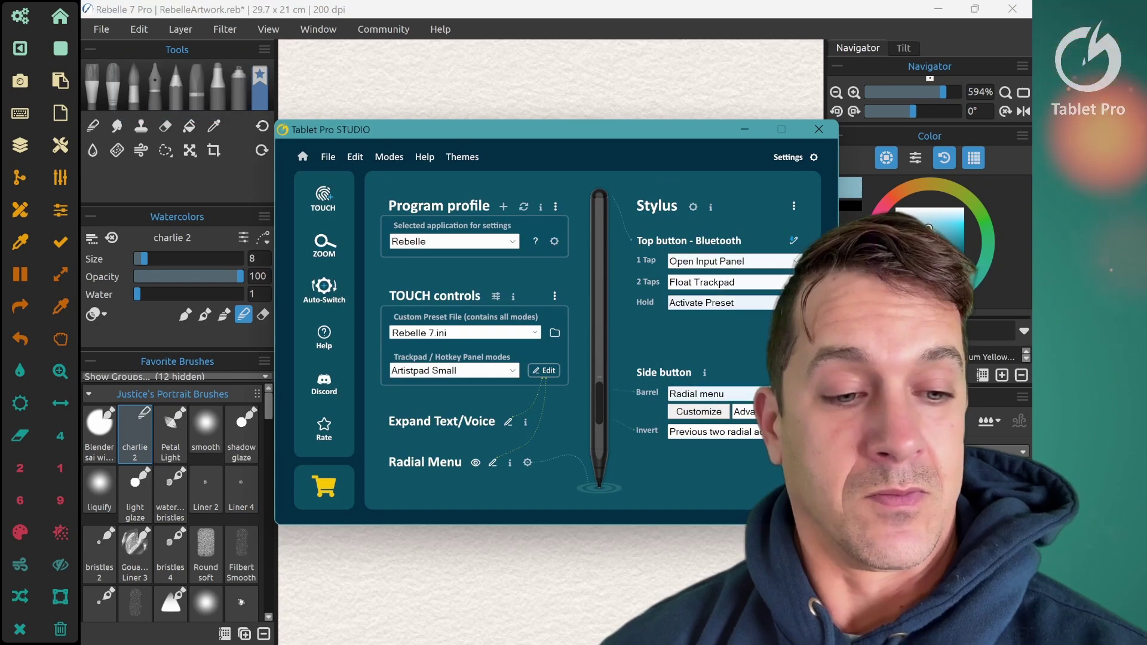
pyautogui.click(744, 411)
pyautogui.click(744, 447)
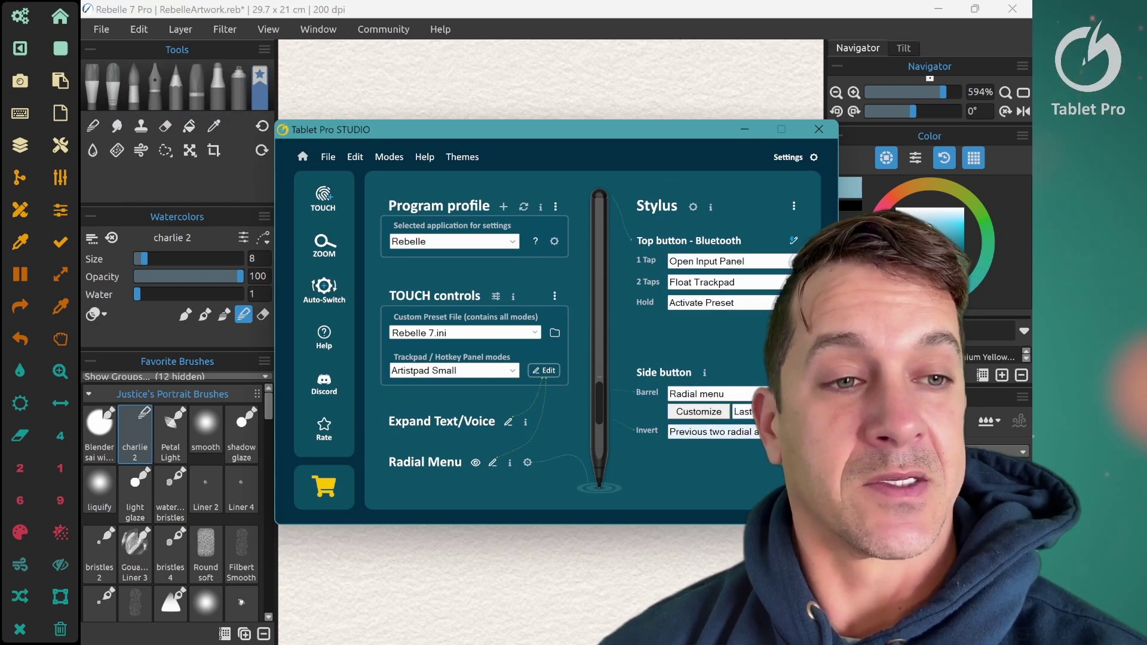
# - Try to close Rebelle without saving the artwork, and close Tablet Pro STUDIO on the desktop
pyautogui.click(1011, 10)
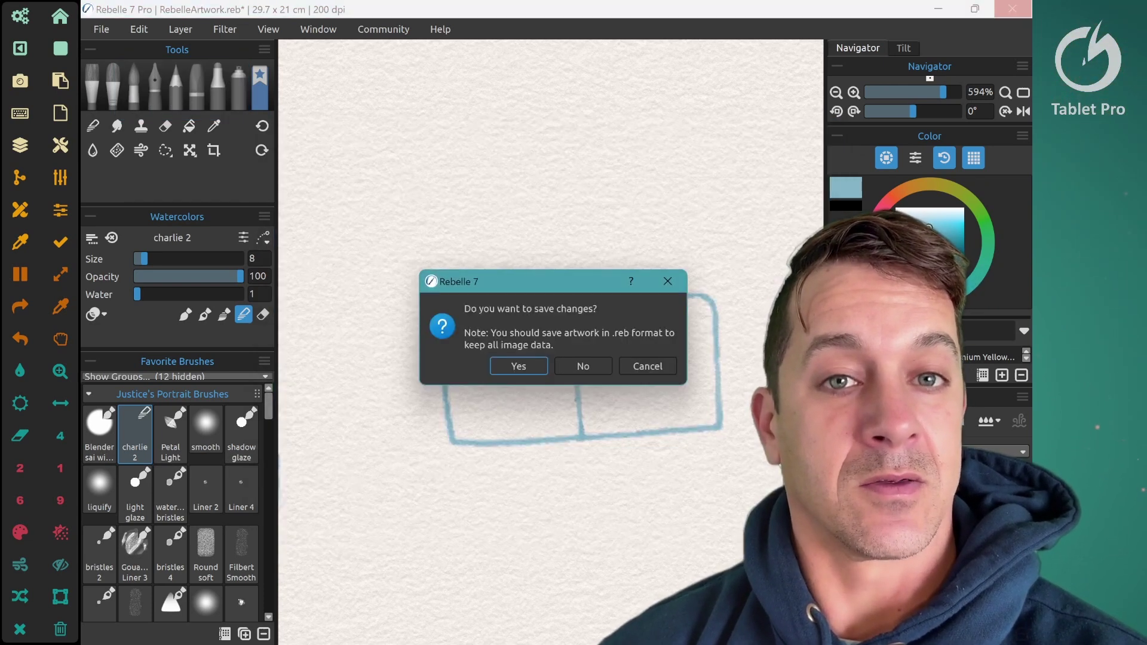
pyautogui.click(583, 365)
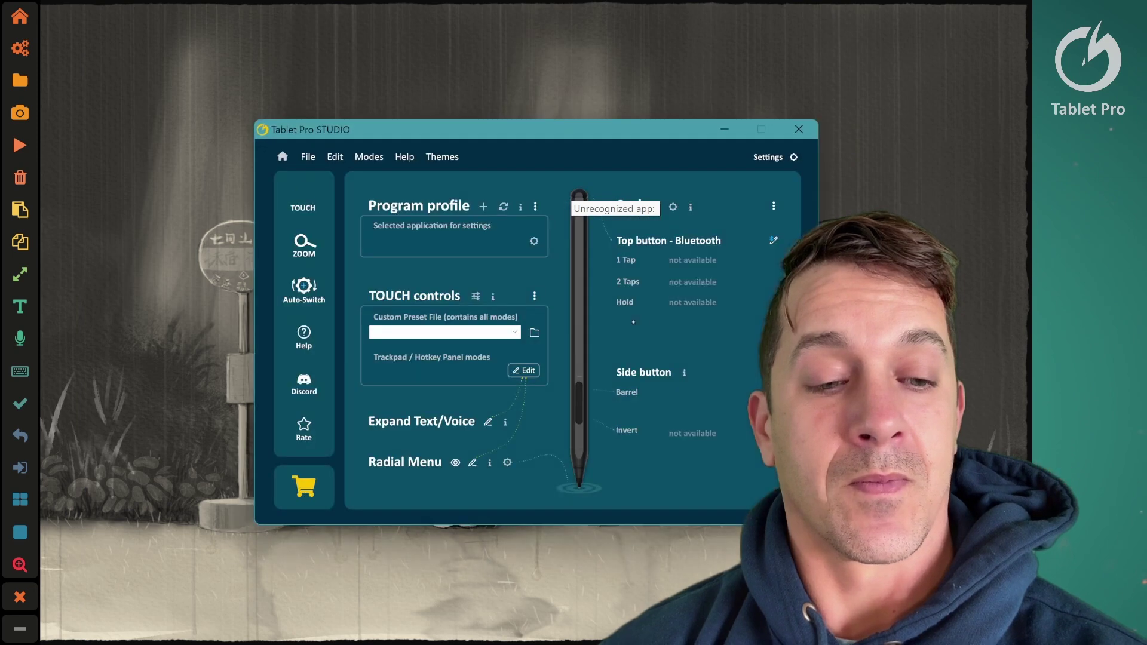
pyautogui.click(809, 127)
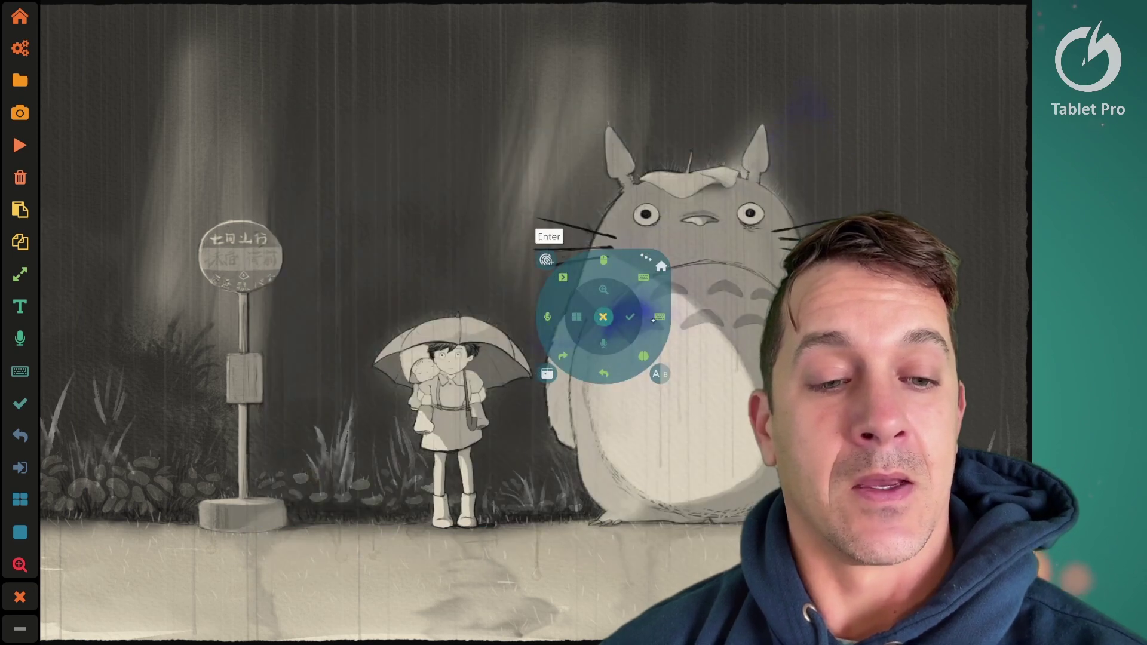
# - Try the extra function button around the radial menu on the desktop
pyautogui.click(548, 375)
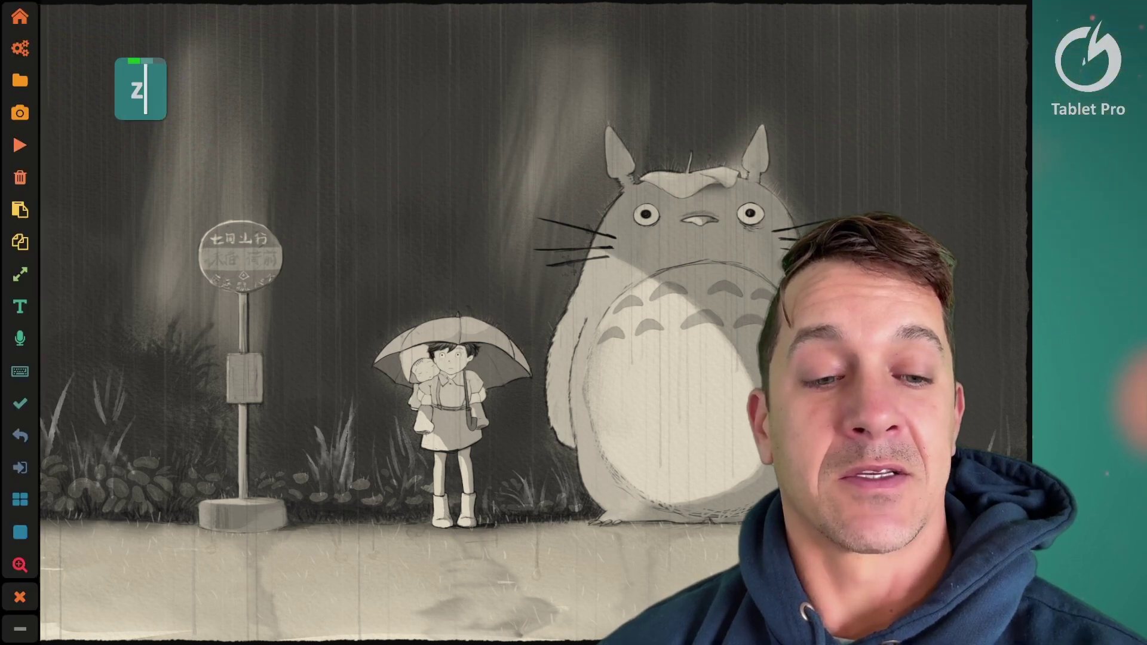
pyautogui.click(604, 303)
pyautogui.click(547, 363)
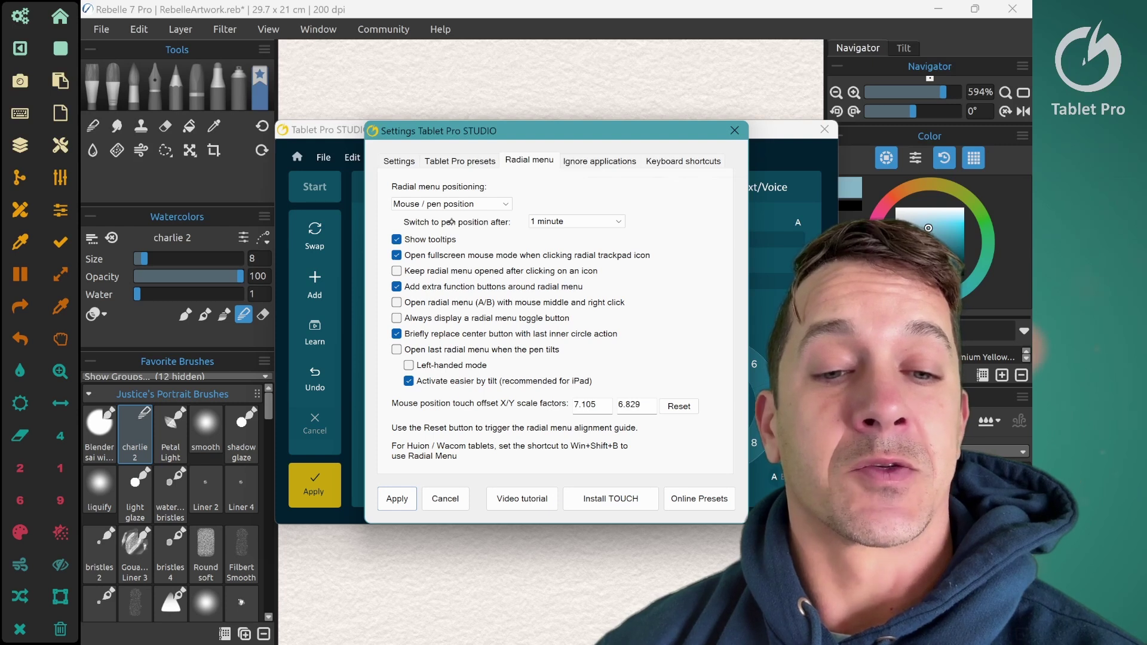
# - Review the delays for switching the radial menu to pen position, select 1 minute, and close the settings
pyautogui.click(568, 221)
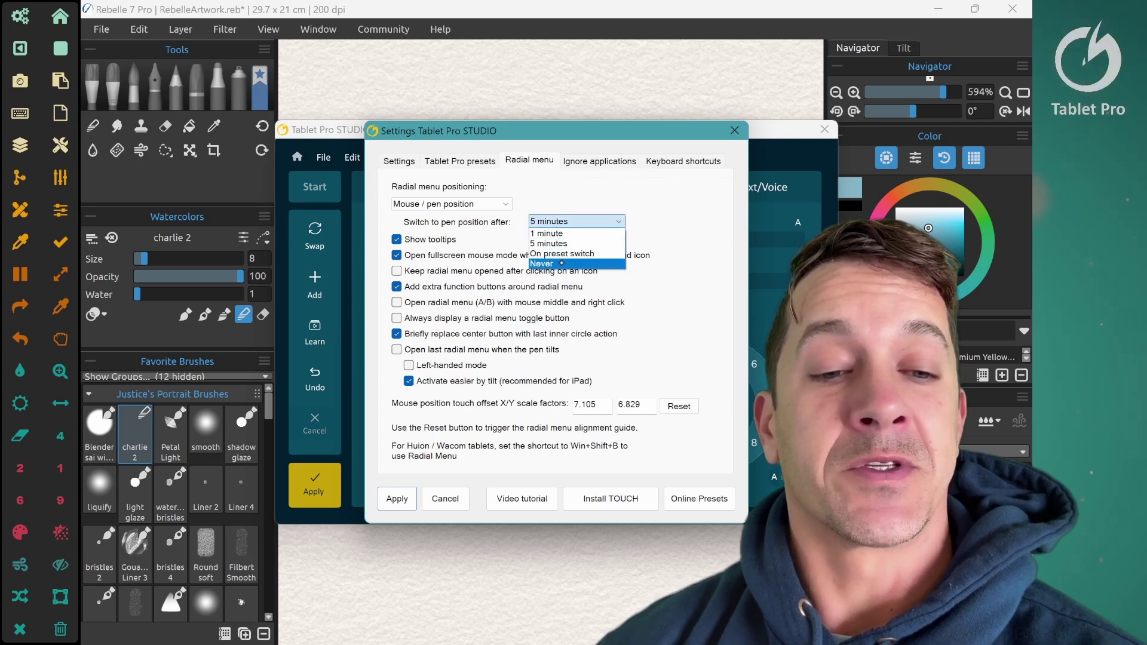
pyautogui.click(573, 233)
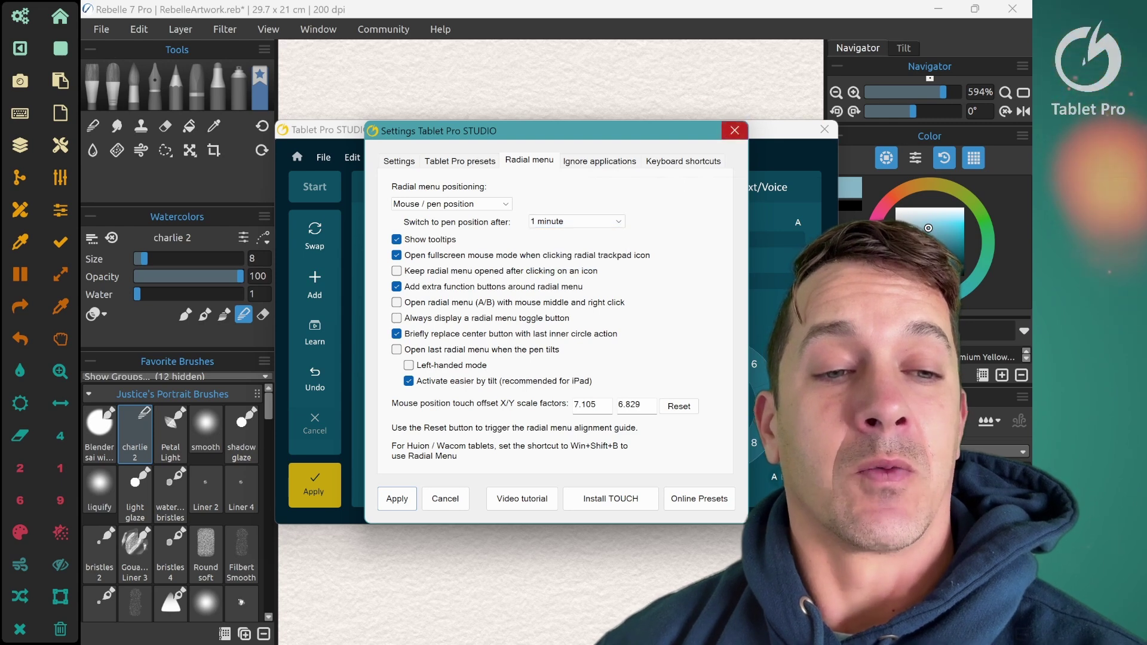
pyautogui.click(735, 131)
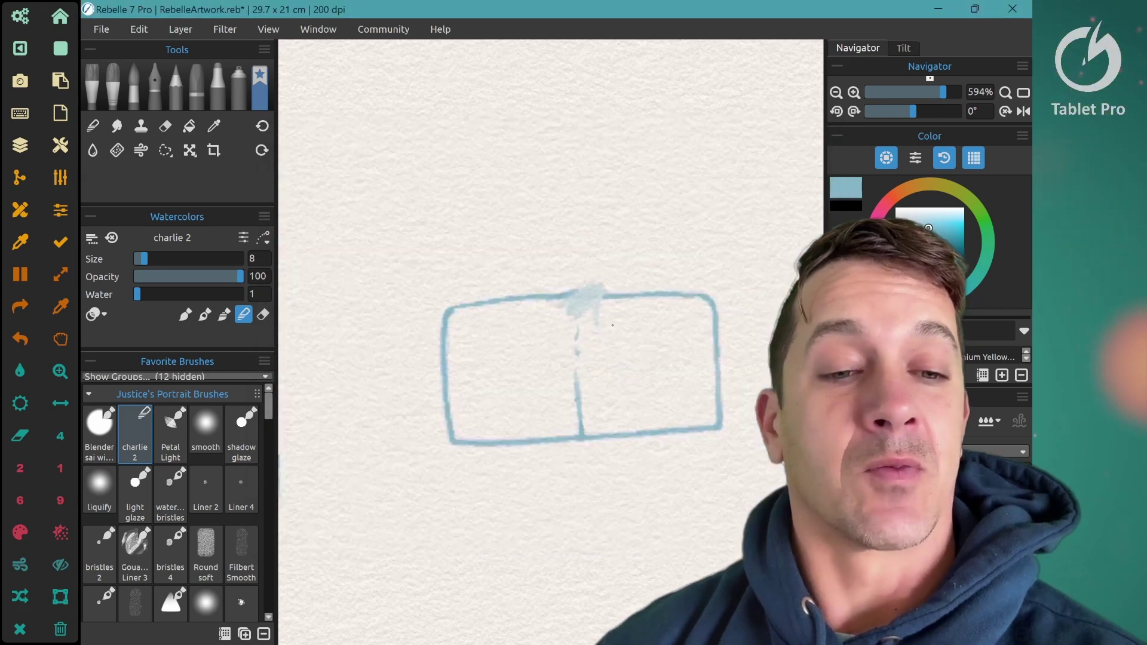
# - Open the radial menu over the rectangle, move it to the empty canvas above, and dismiss and reopen it to check its position
pyautogui.rightClick(568, 297)
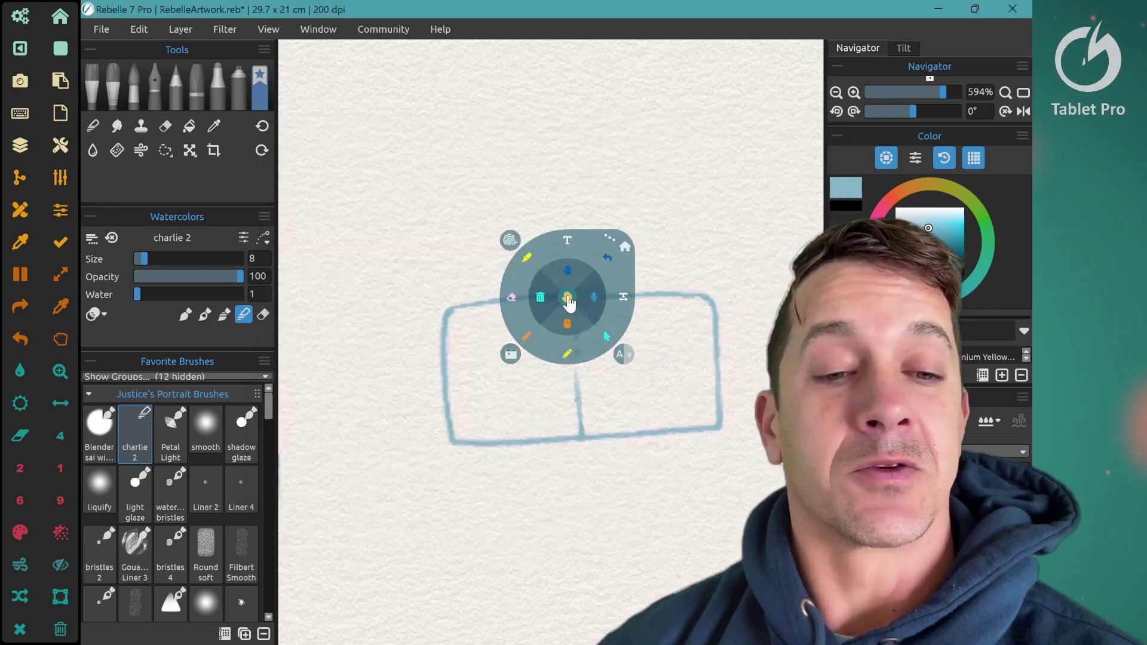
pyautogui.moveTo(590, 277); pyautogui.dragTo(708, 171)
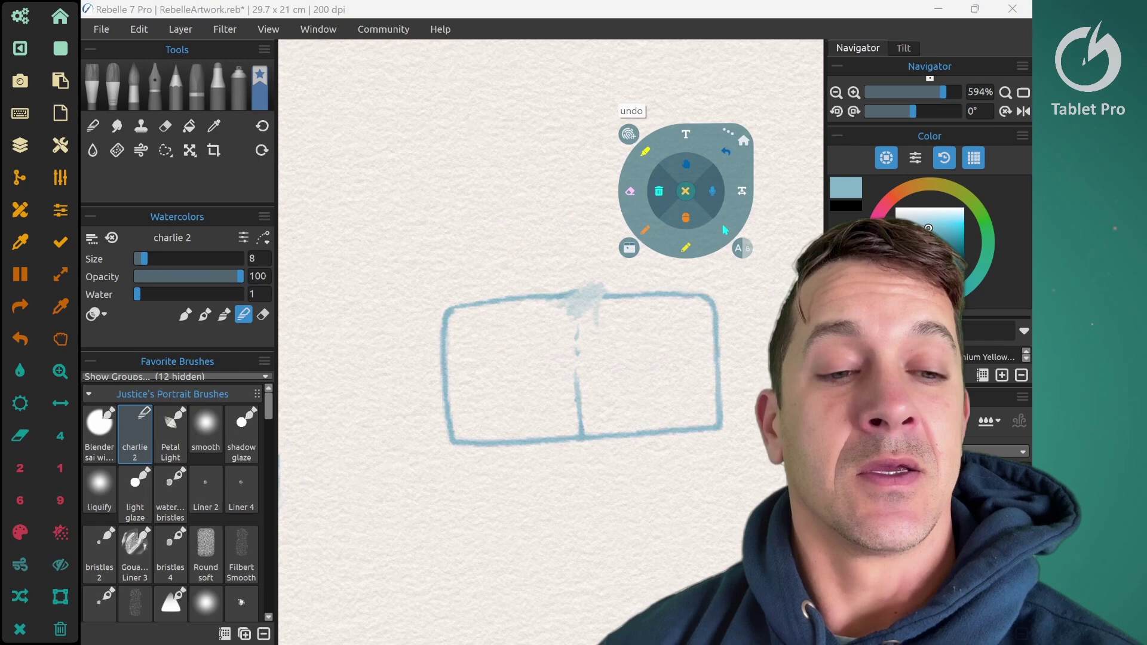
pyautogui.click(687, 191)
pyautogui.rightClick(686, 192)
pyautogui.click(687, 191)
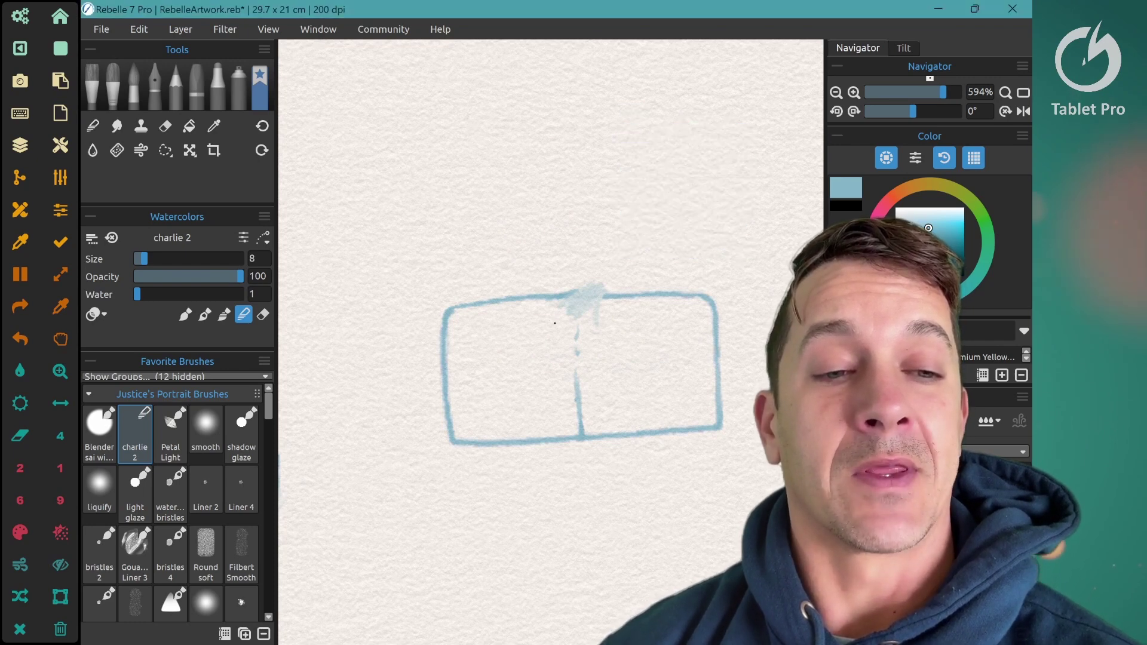
pyautogui.rightClick(555, 323)
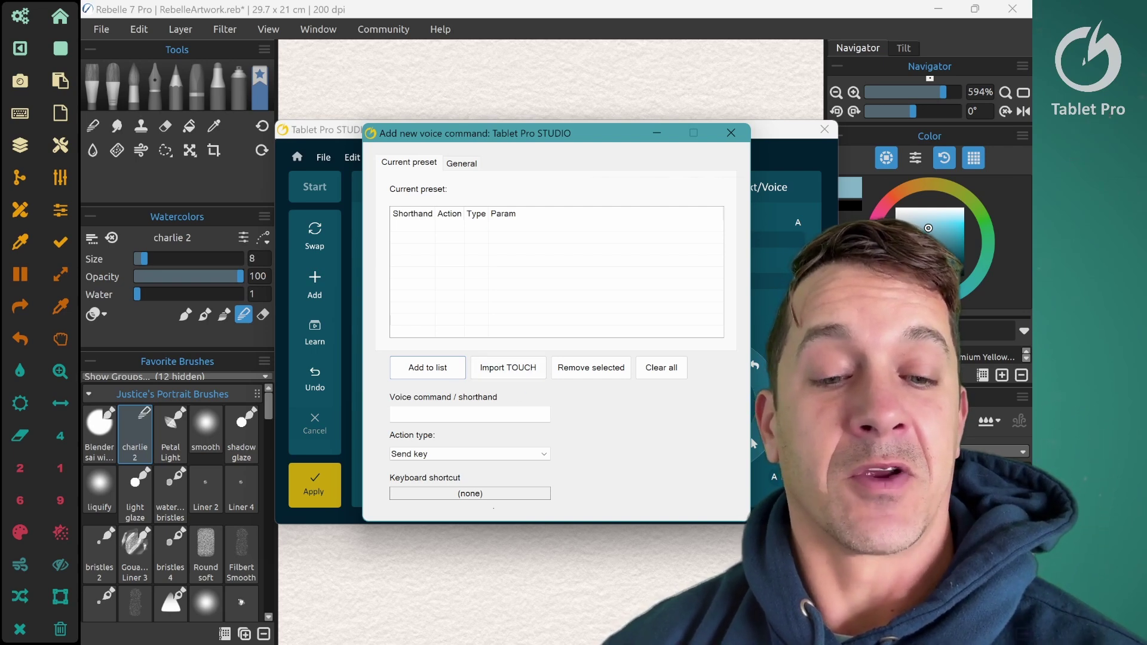
# - Import the TOUCH commands into the current preset's voice command list, look through the entries, and close the list
pyautogui.click(509, 367)
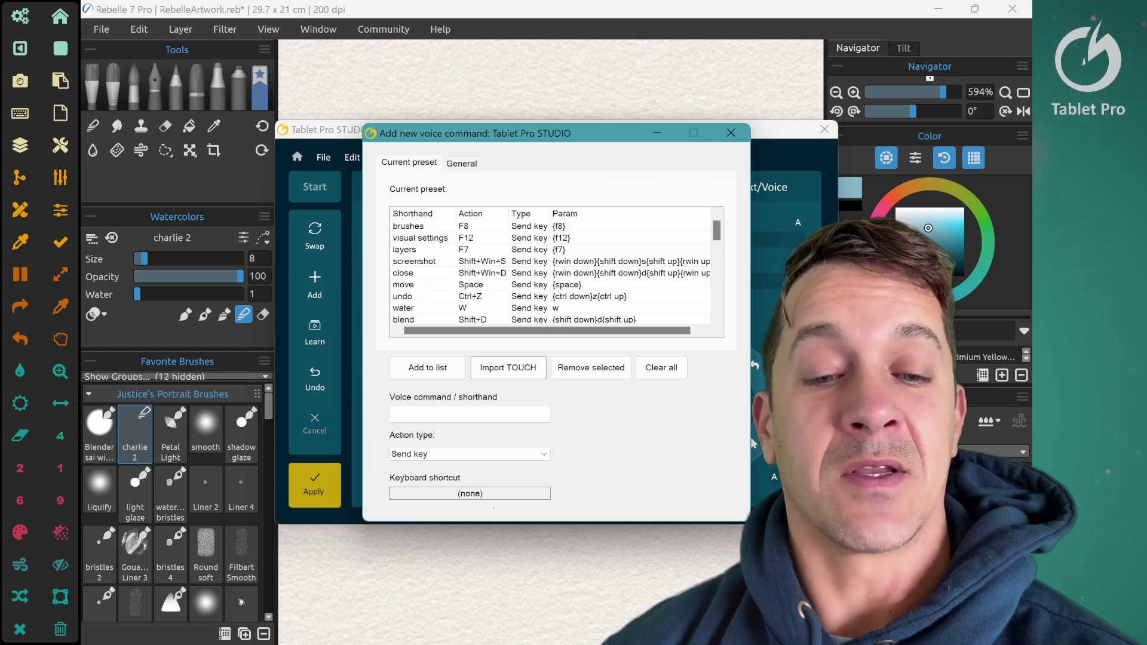
pyautogui.moveTo(717, 232)
pyautogui.mouseDown()
pyautogui.moveTo(717, 298)
pyautogui.moveTo(720, 251)
pyautogui.mouseUp()
pyautogui.click(730, 132)
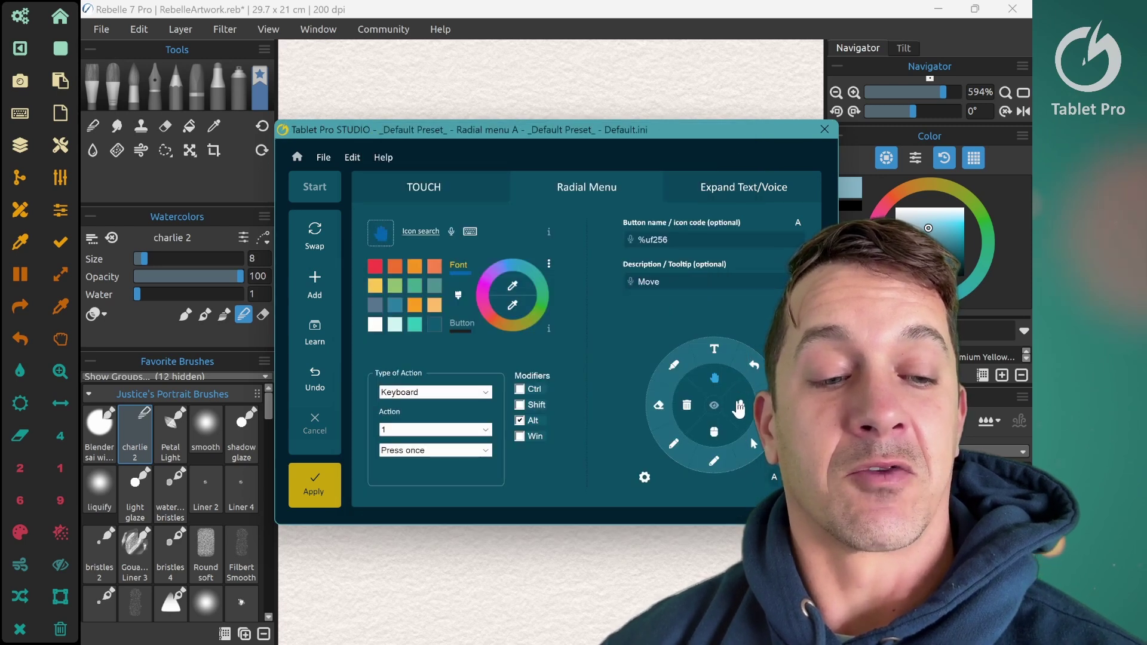
# - Add the Shift modifier to the Win+H shortcut of the radial menu's Cortana button and apply the change
pyautogui.click(740, 406)
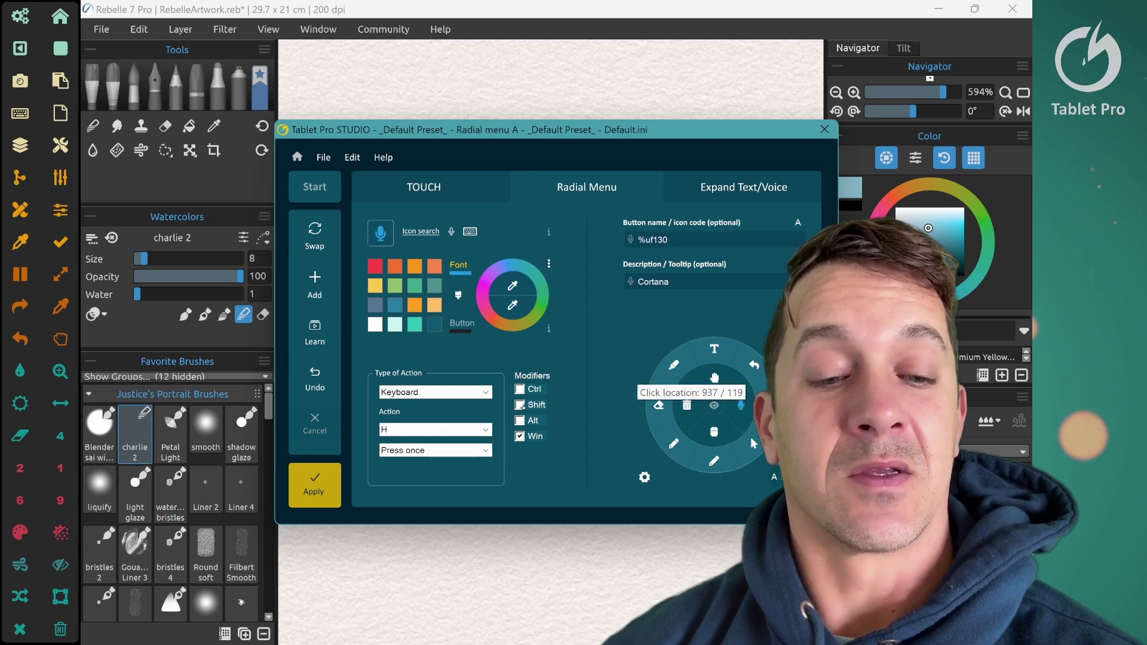
pyautogui.click(519, 405)
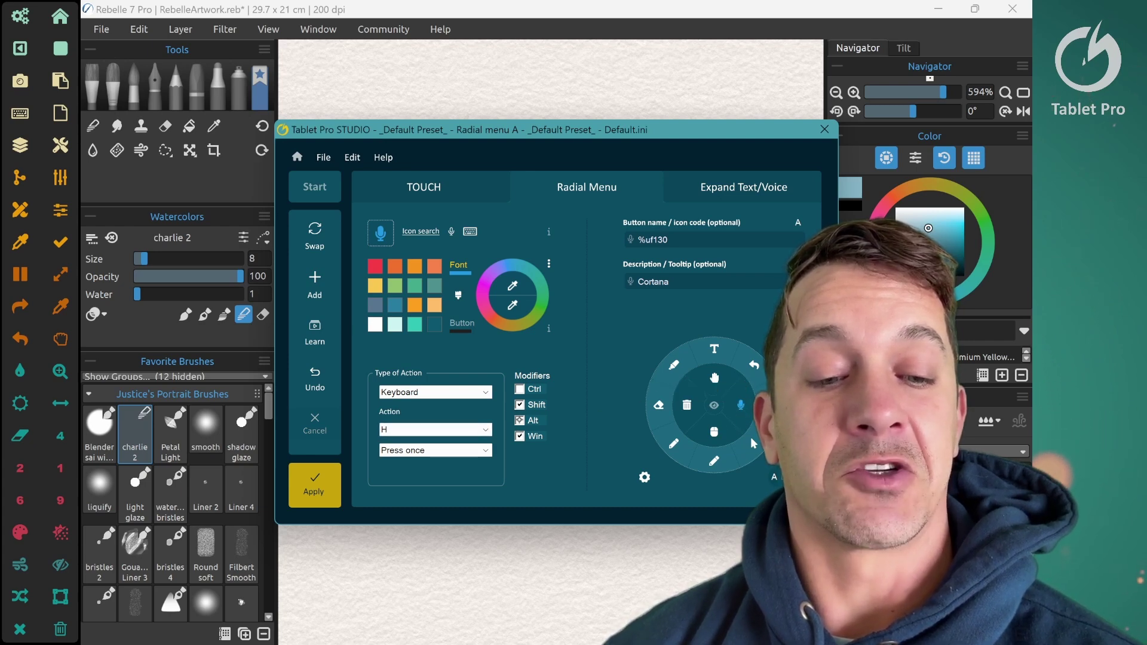
pyautogui.press('alt')
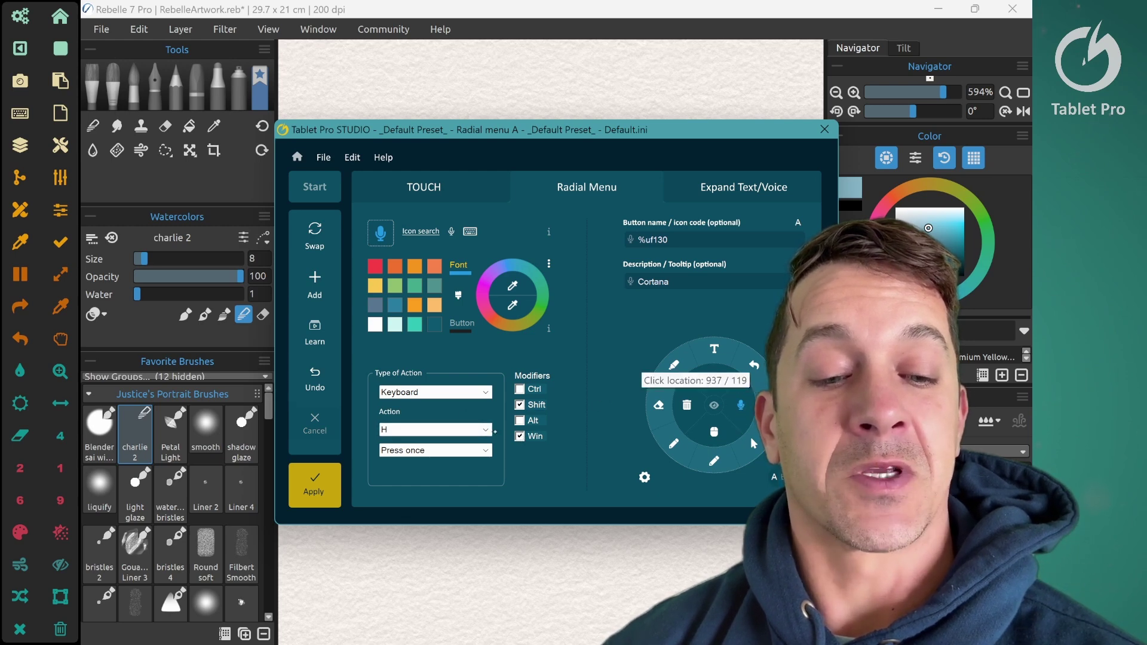
pyautogui.click(519, 404)
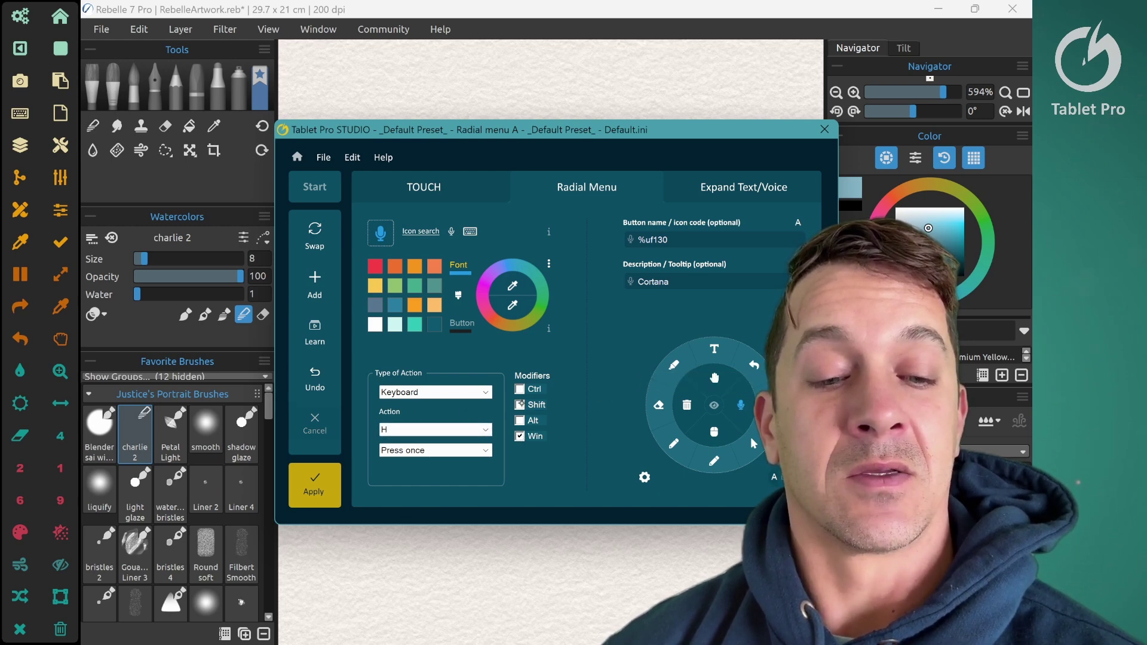
pyautogui.click(313, 482)
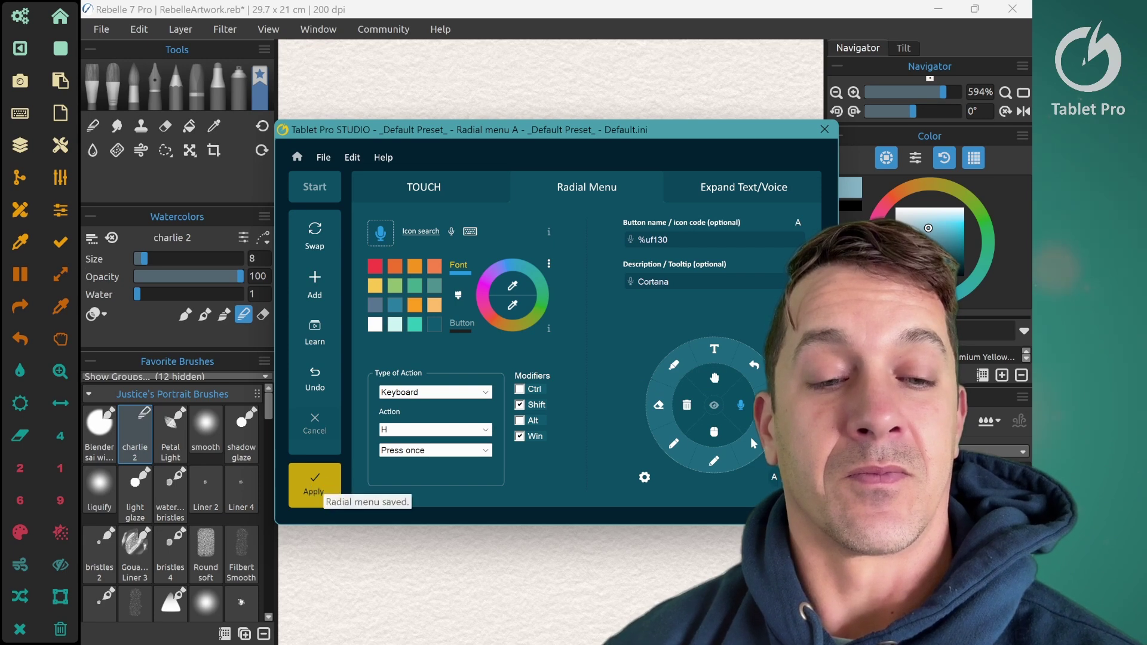
# - Close the radial menu editor and launch the voice command bar with the microphone action of the canvas radial menu
pyautogui.click(825, 129)
pyautogui.rightClick(603, 363)
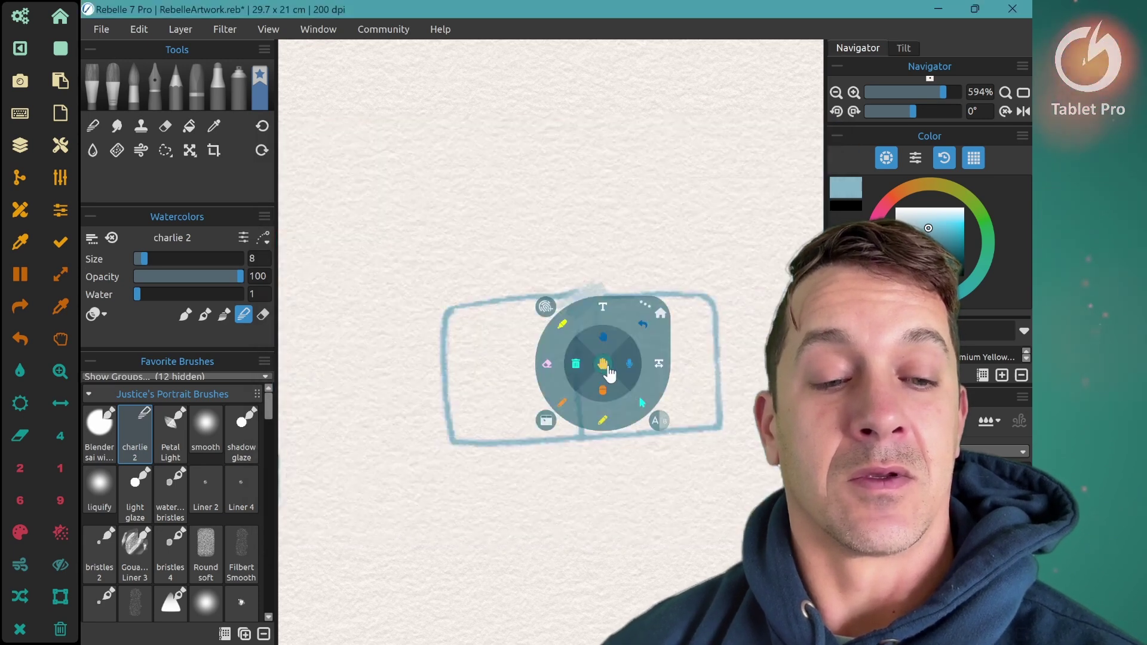
pyautogui.click(629, 364)
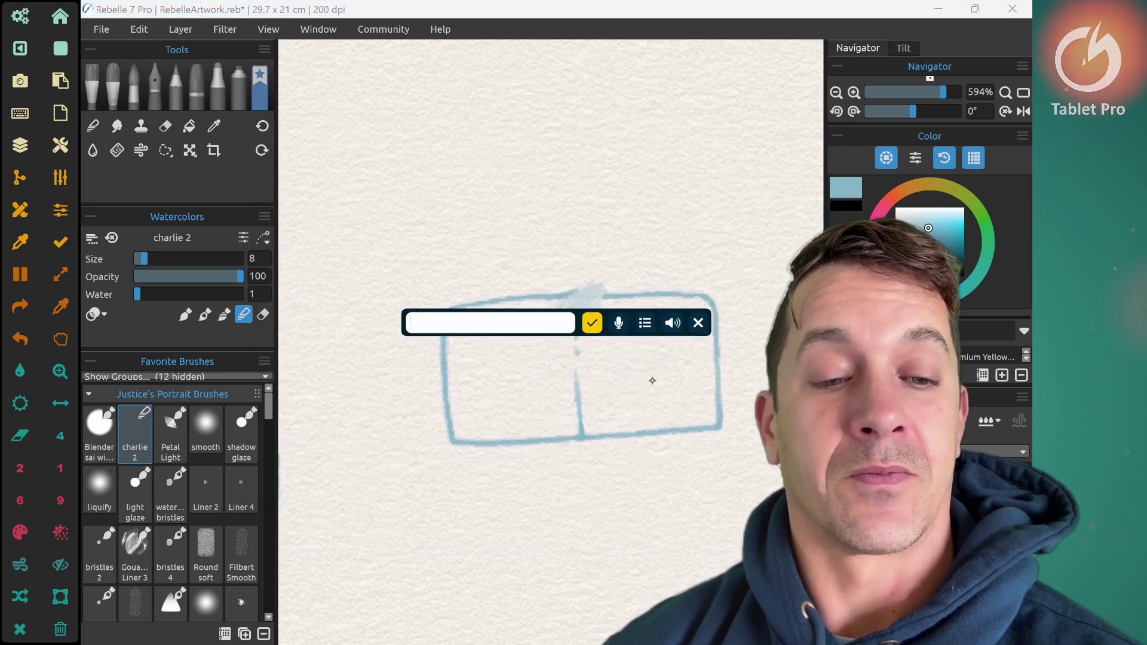